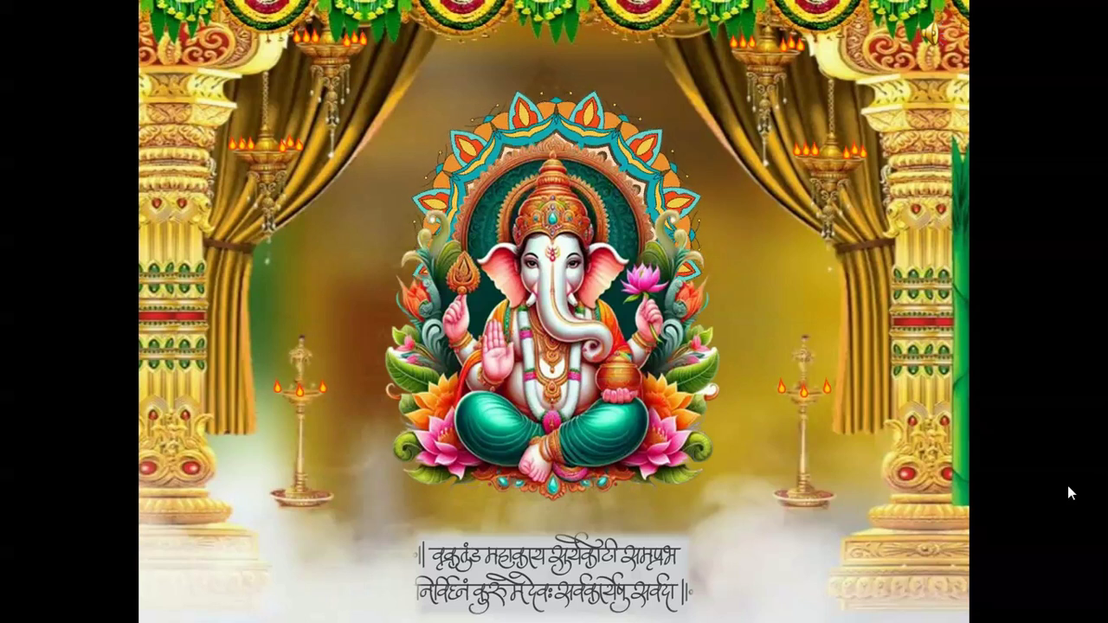
Step: End the full-screen slide show and return to editing the Ganesha slide
key(Escape)
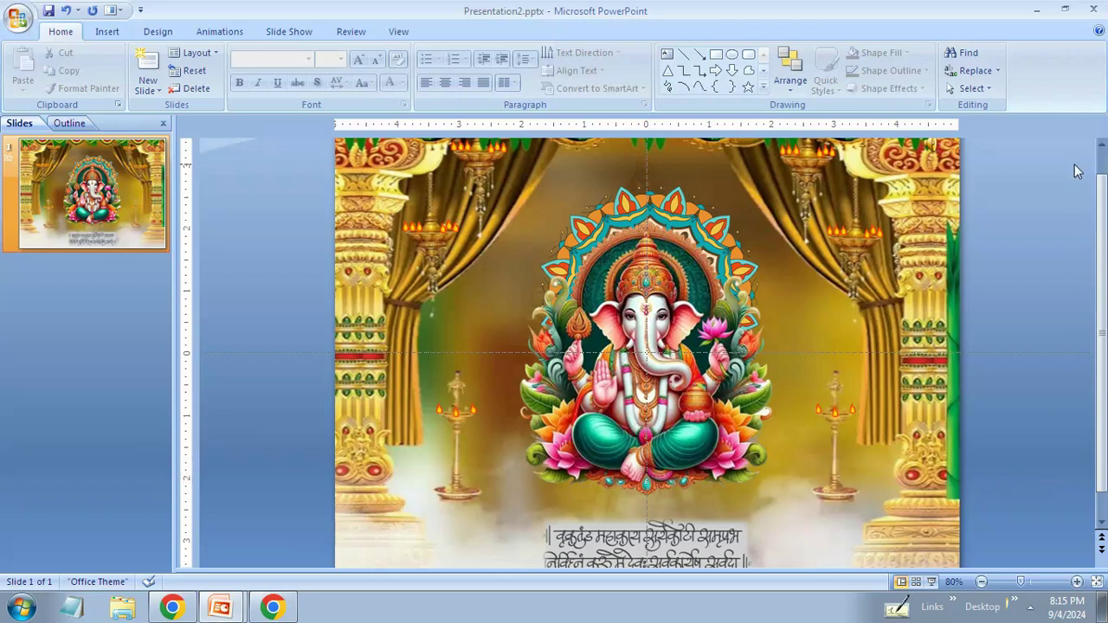
Step: Minimize the presentation and browser windows and refresh the desktop
click(1039, 8)
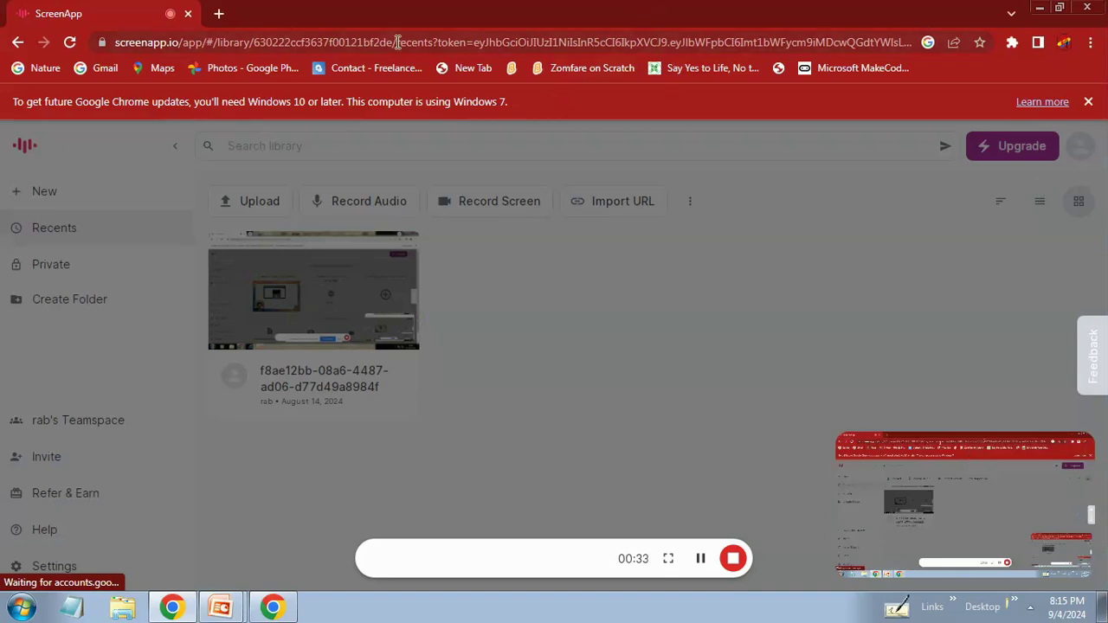
click(1036, 7)
right_click(697, 180)
click(733, 226)
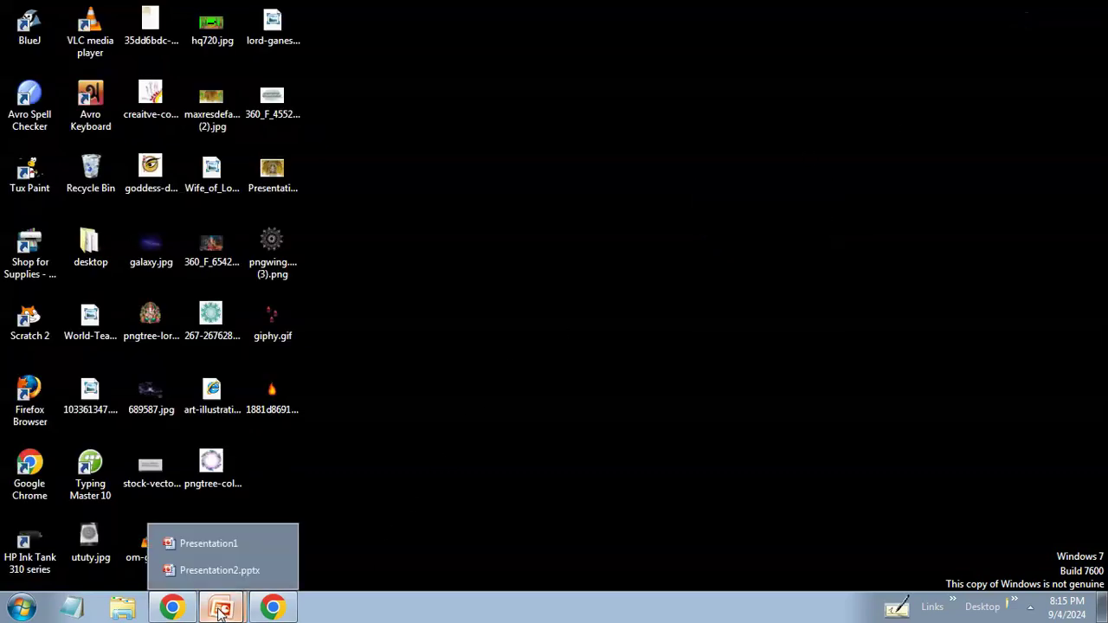
Step: Launch PowerPoint 2007 from the Microsoft Office program group for a new presentation
click(17, 608)
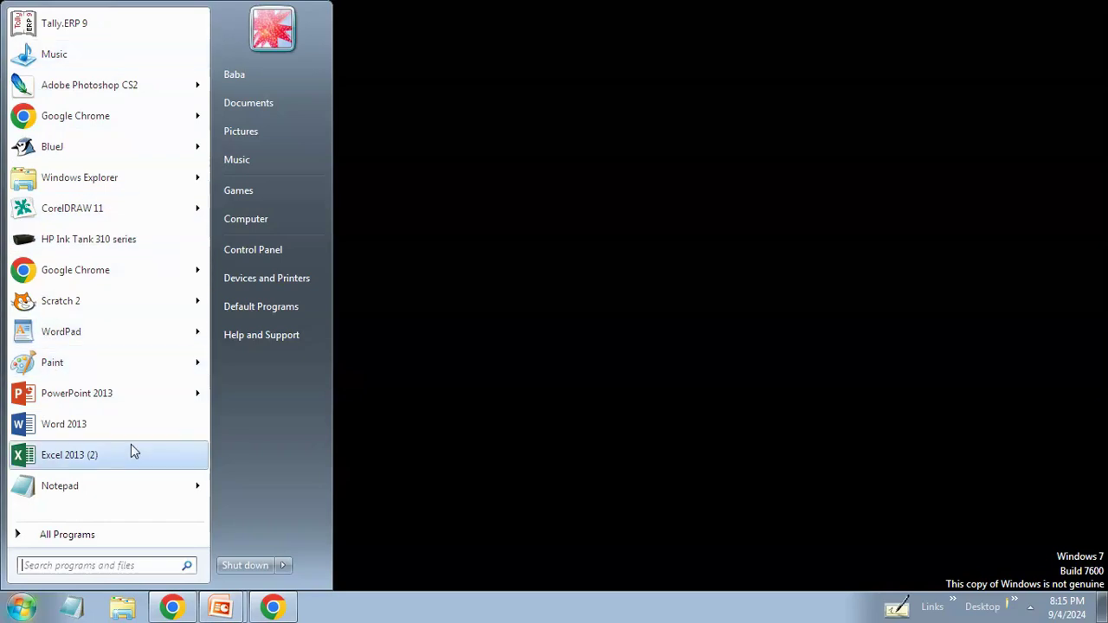
click(102, 535)
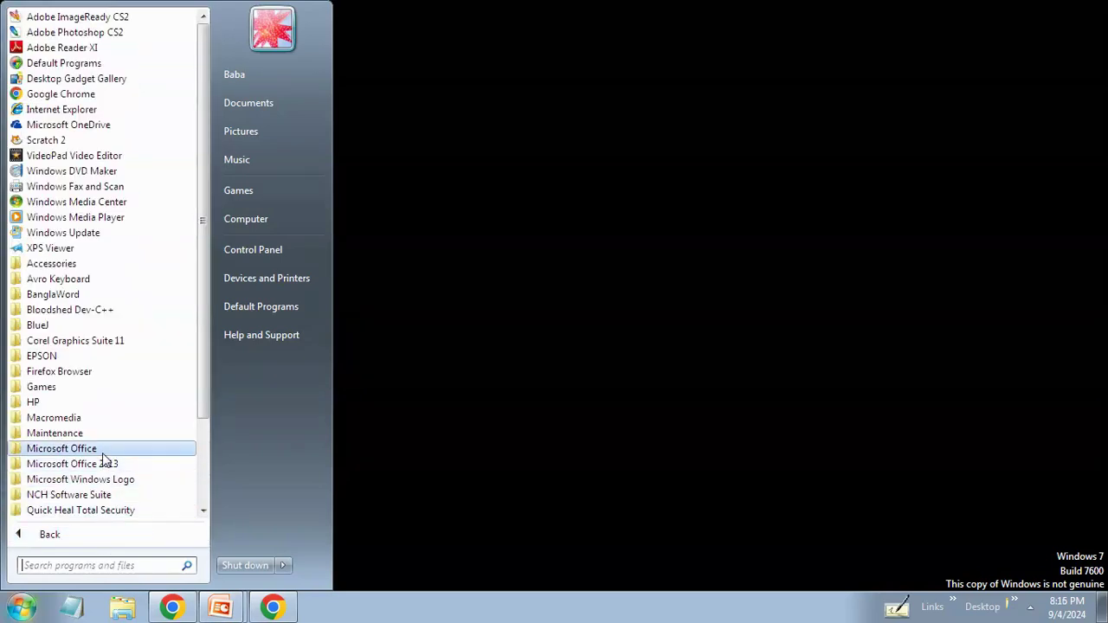
click(102, 449)
click(97, 480)
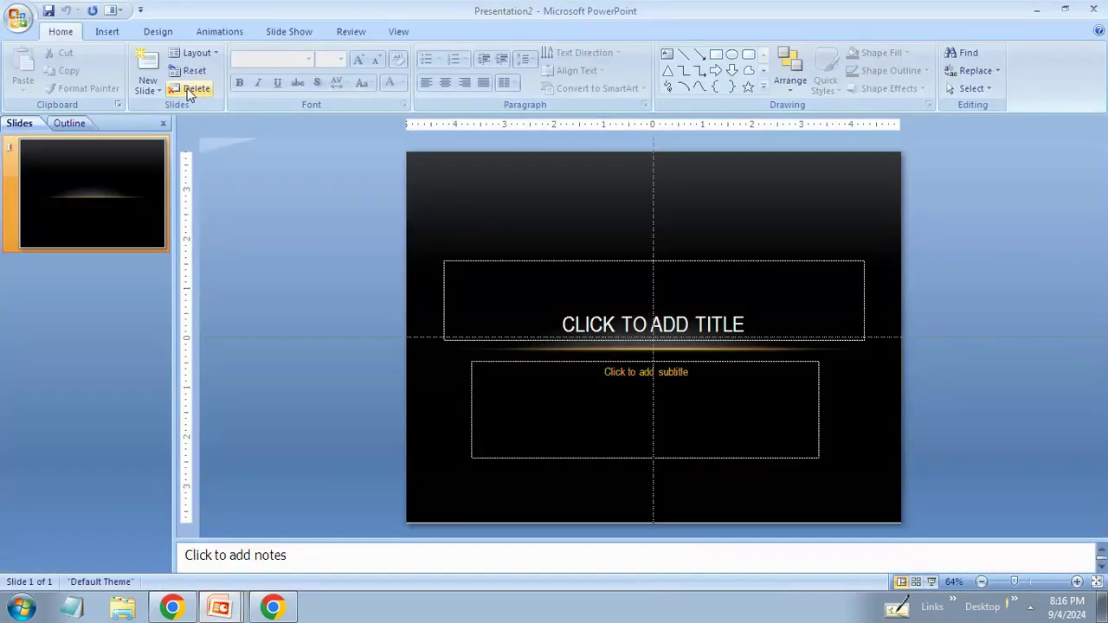
Step: Set the slide background to a picture fill using maxresdefault (2).jpg, the temple curtain
click(163, 32)
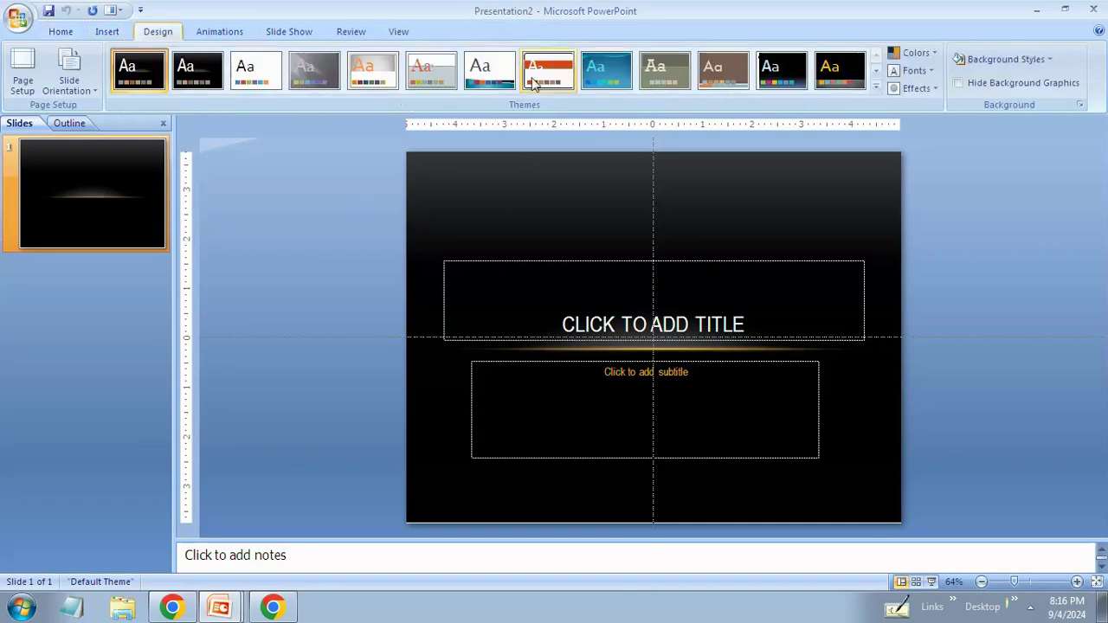
click(1005, 59)
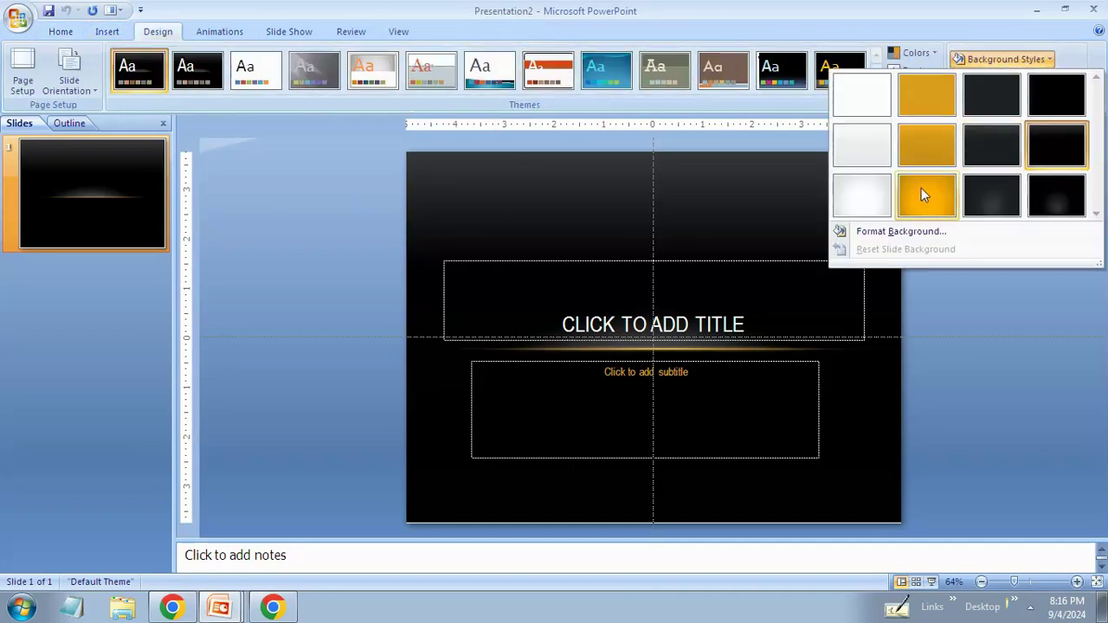
click(889, 232)
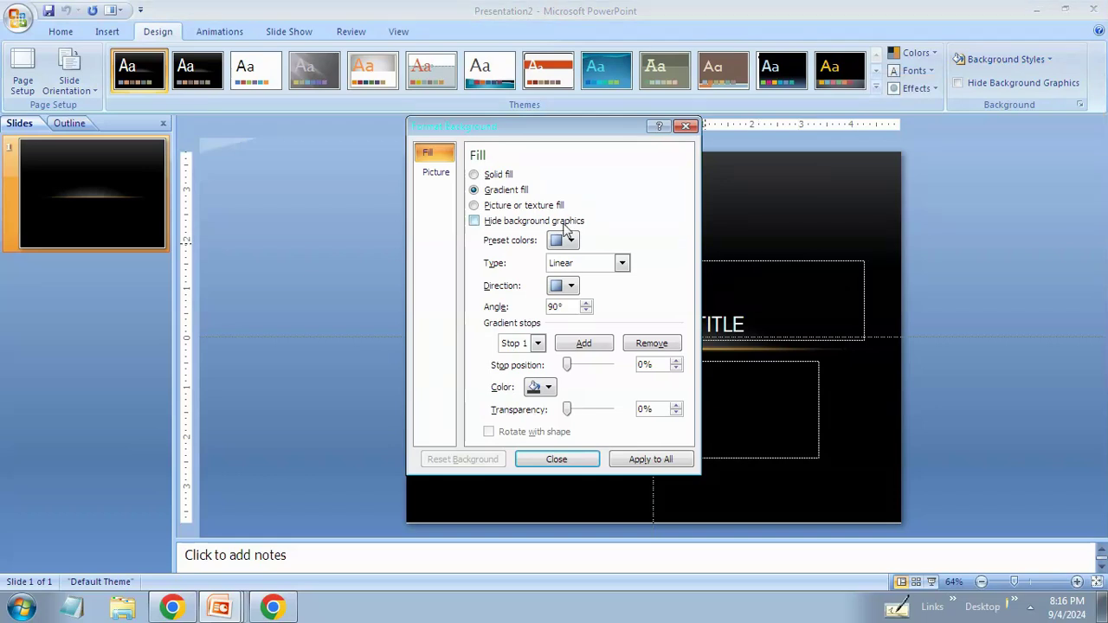
click(491, 208)
click(507, 275)
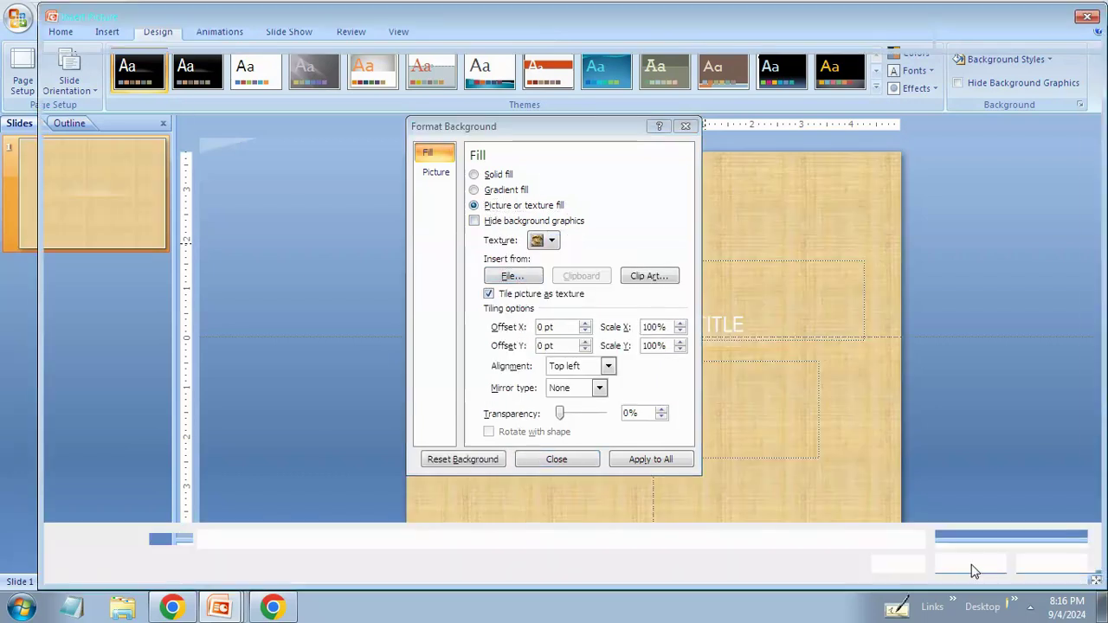
scroll(1068, 354, down, 5)
scroll(1056, 425, down, 3)
click(581, 265)
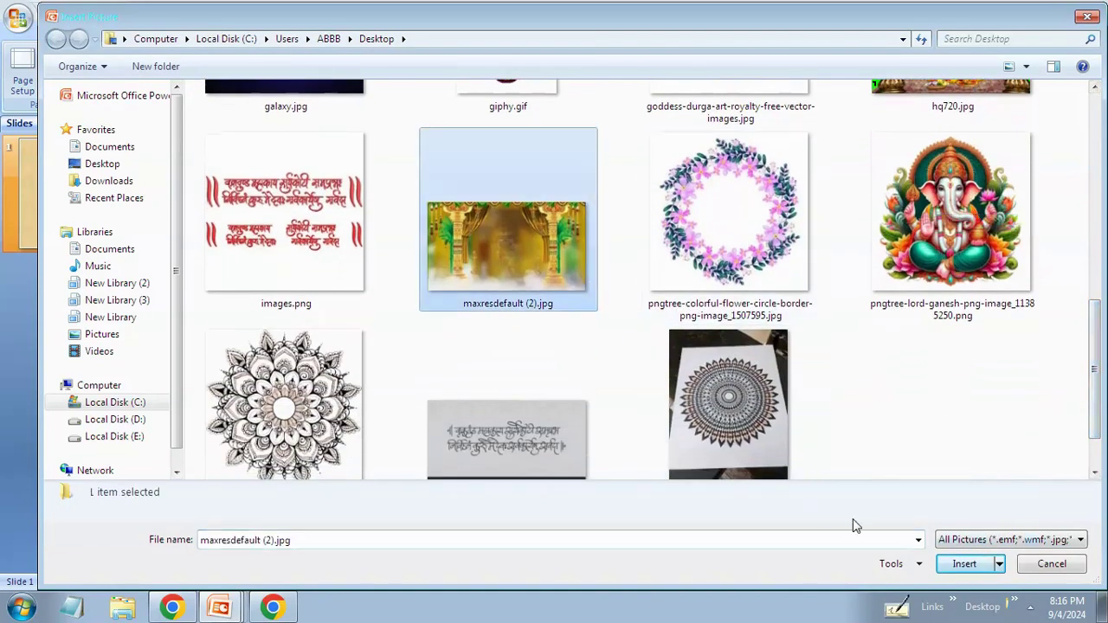
click(960, 563)
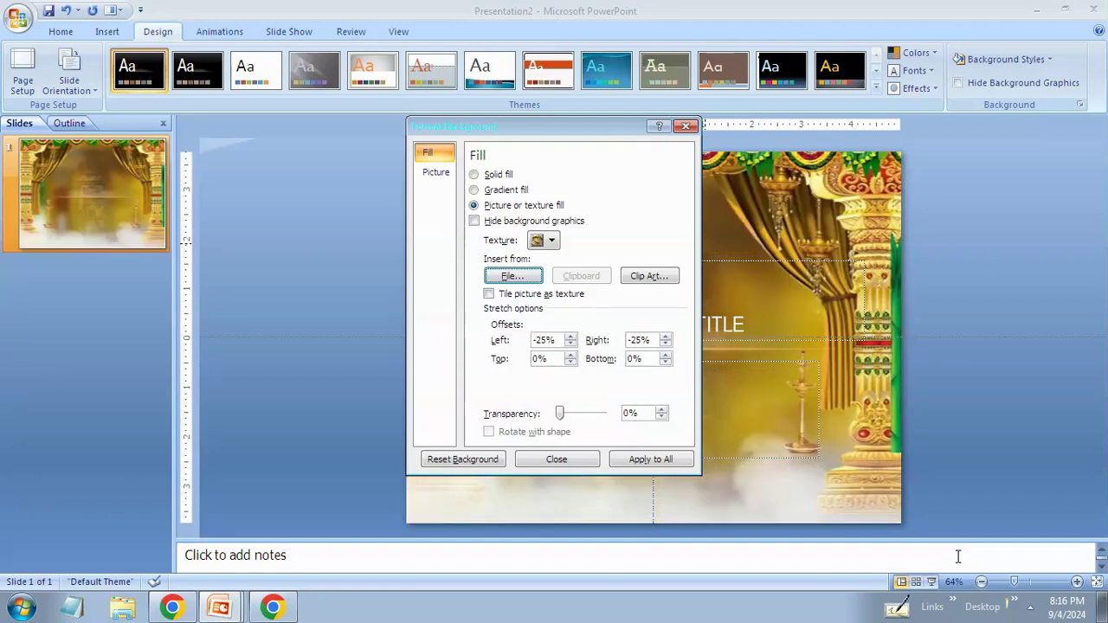
click(582, 460)
Step: Delete the empty title and subtitle placeholders and collapse the notes area
drag(944, 226, 247, 499)
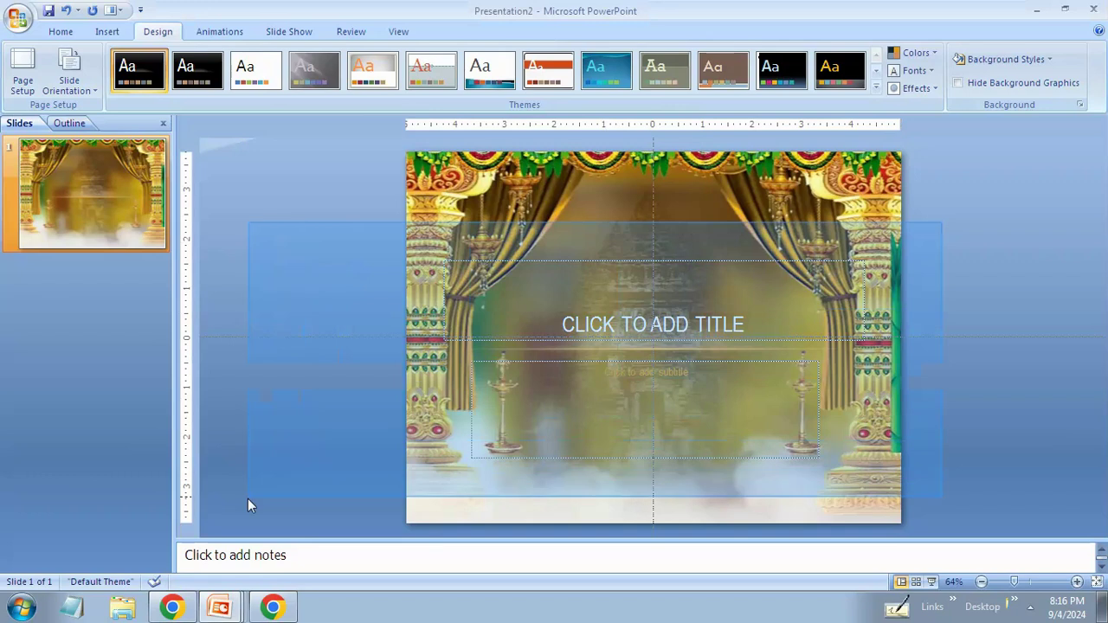
key(Delete)
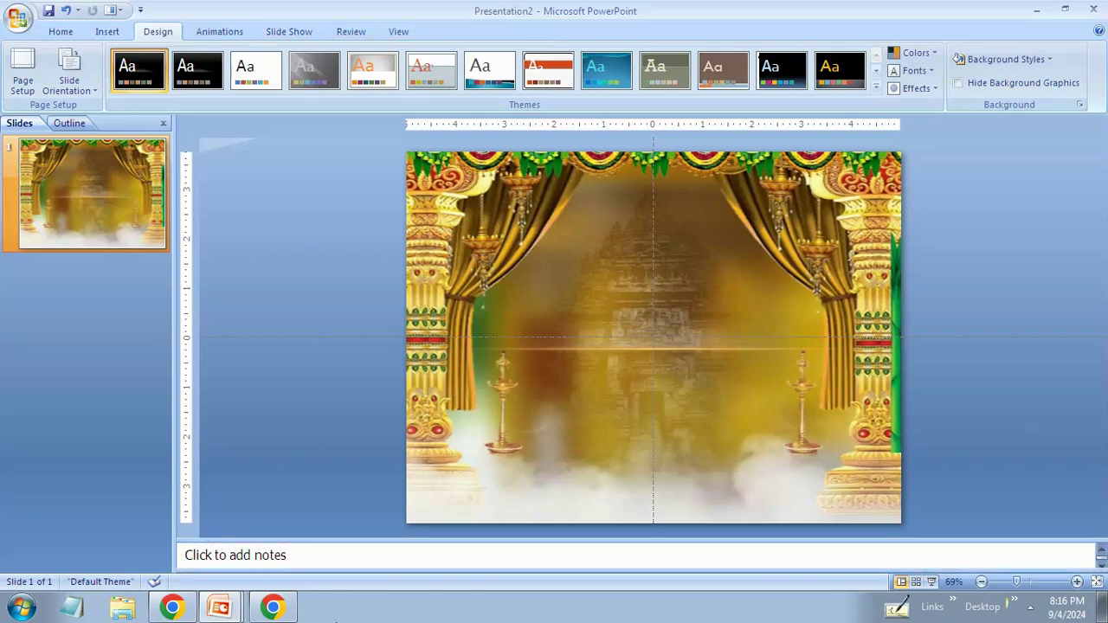
drag(338, 537, 346, 569)
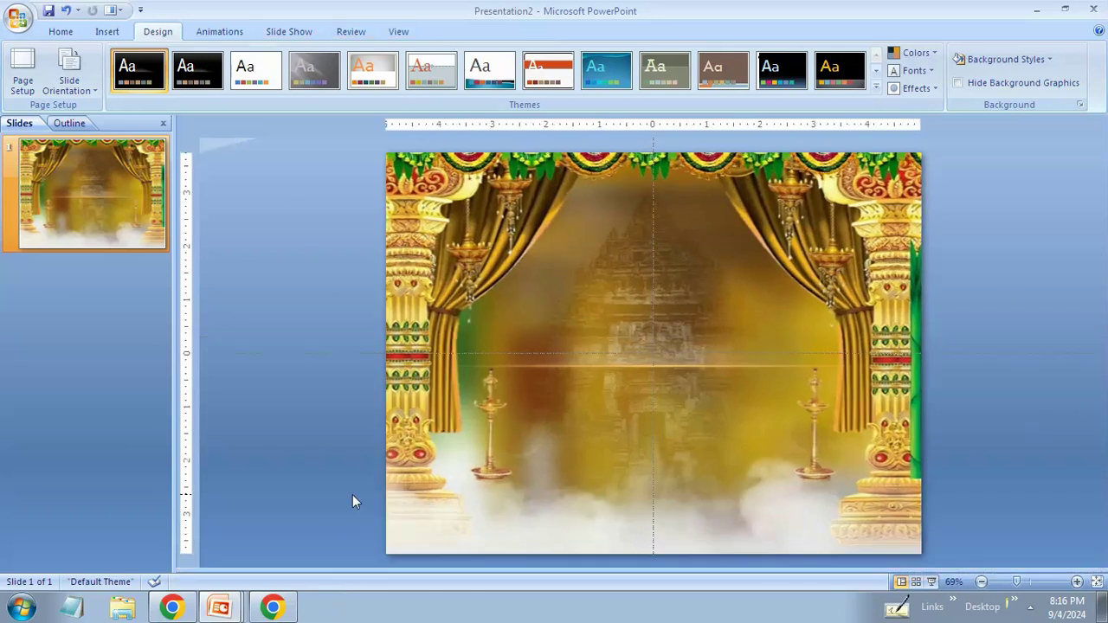
Step: Try inserting the rainbow mandala pngwing.com (2).png from Downloads, then dismiss the import error
click(113, 28)
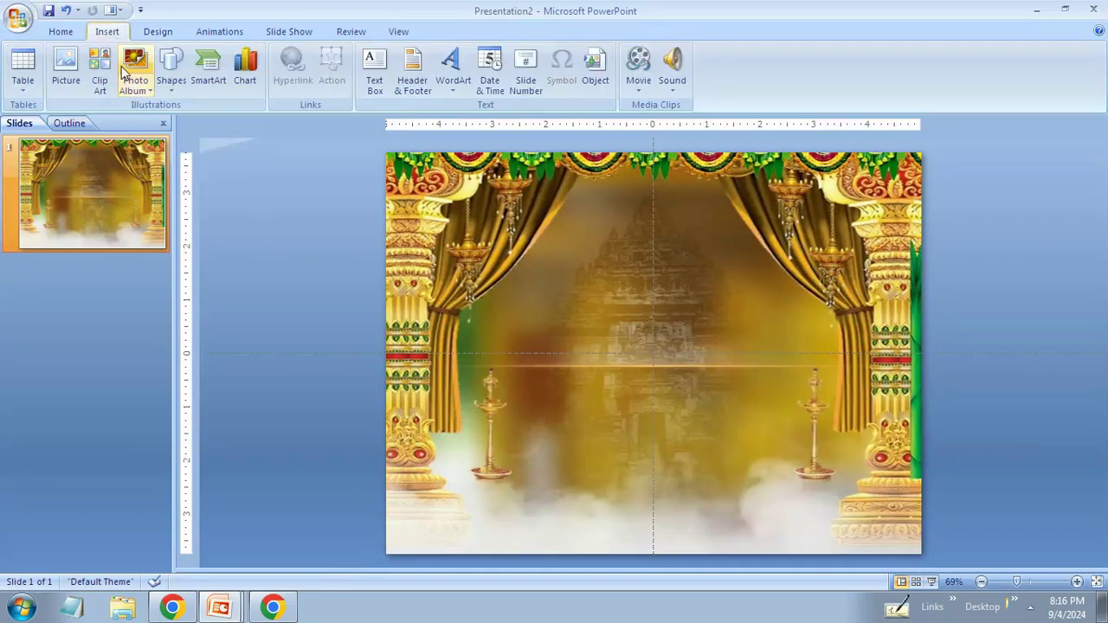
click(73, 76)
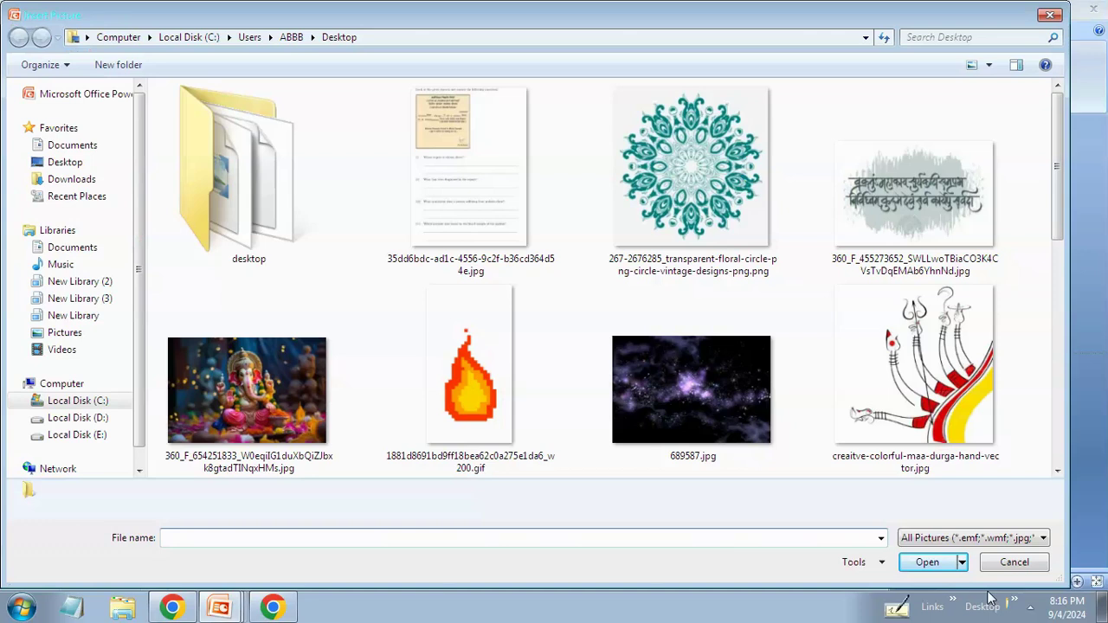
drag(1055, 164, 1055, 373)
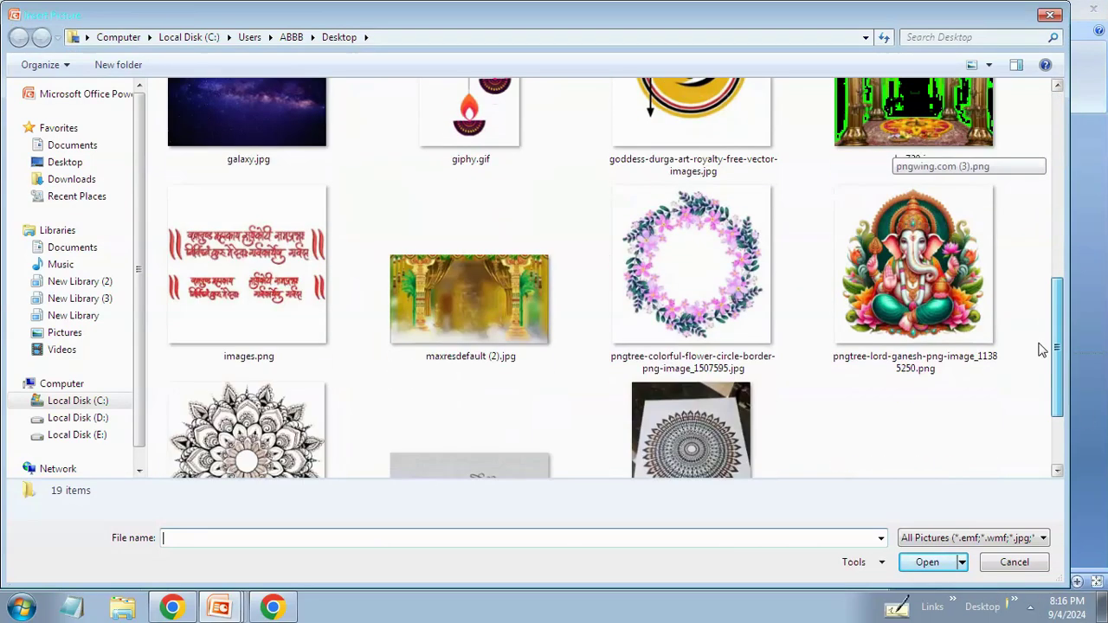
click(959, 234)
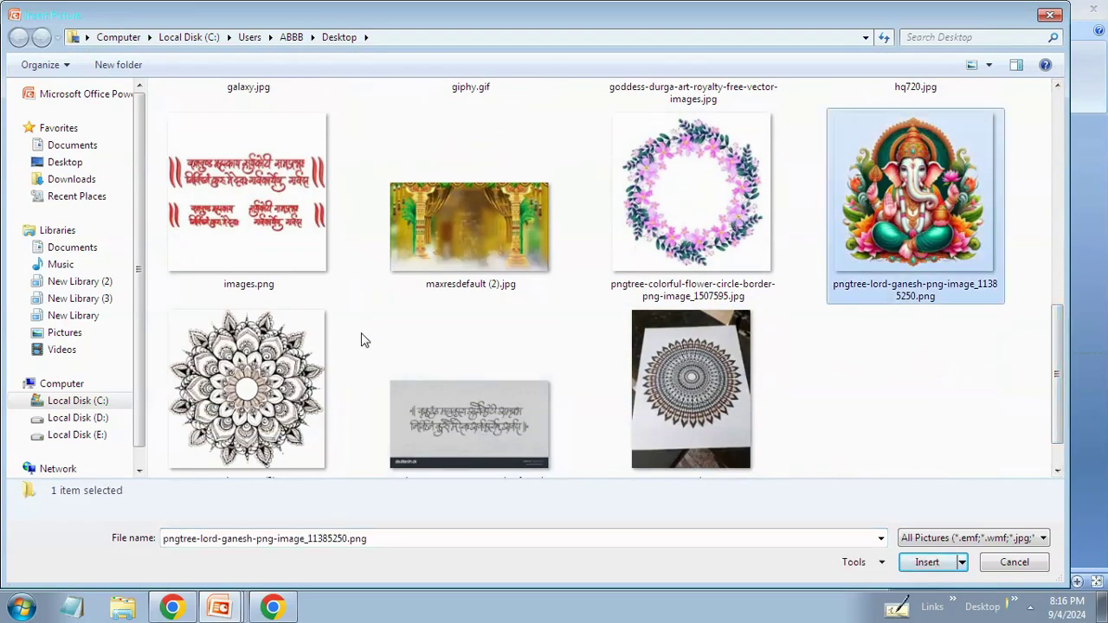
mouse_move(1055, 352)
mouse_down()
mouse_move(1052, 361)
mouse_move(1049, 140)
mouse_up()
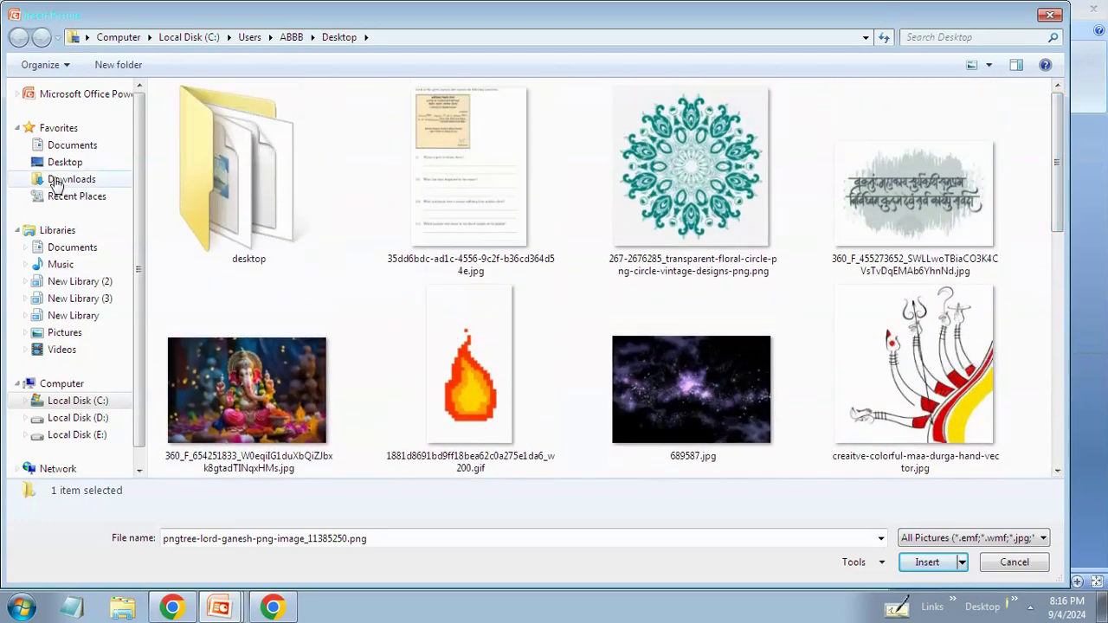
click(52, 179)
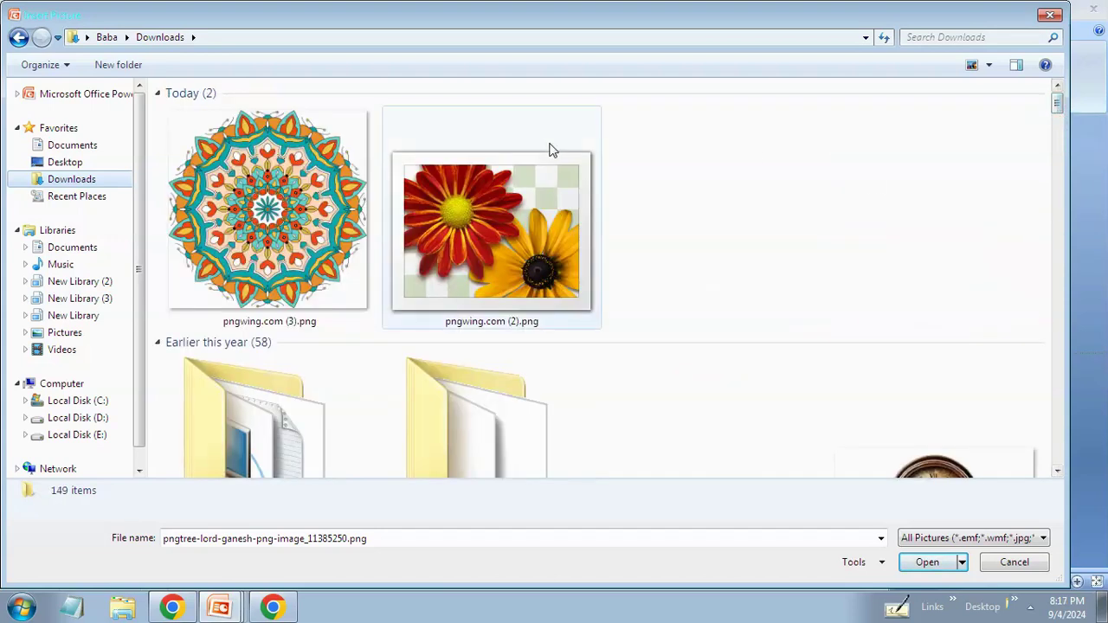
click(221, 216)
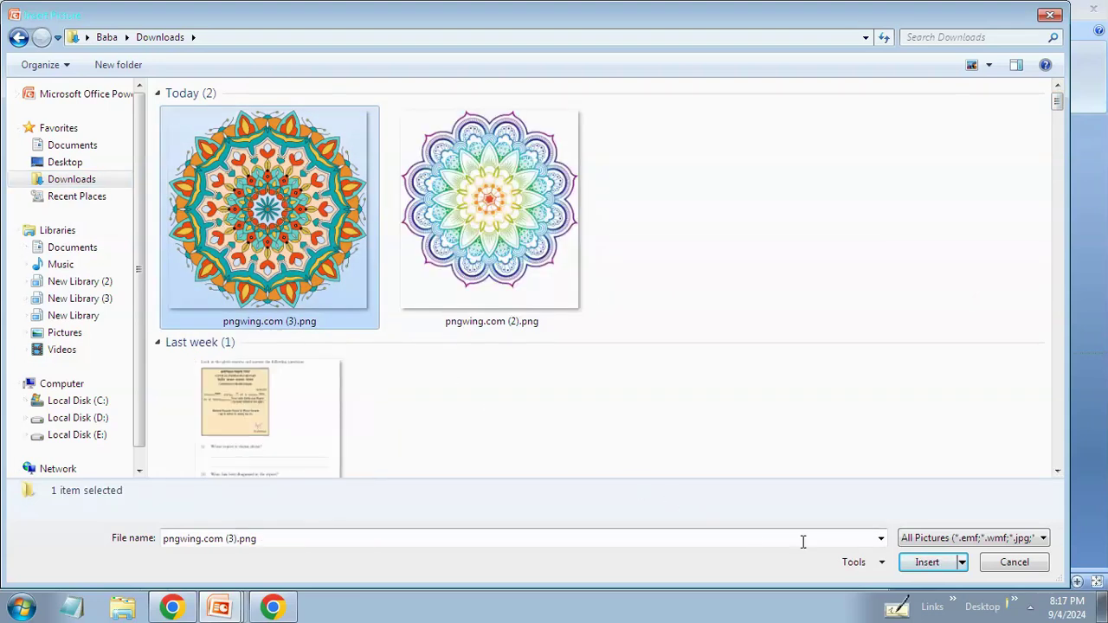
click(500, 257)
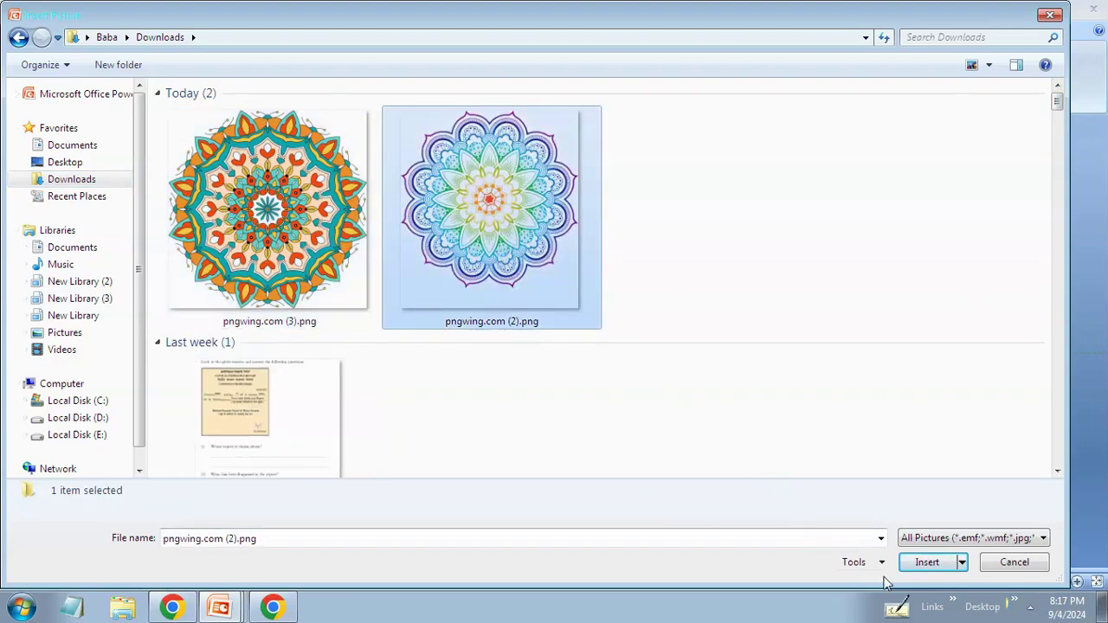
click(919, 563)
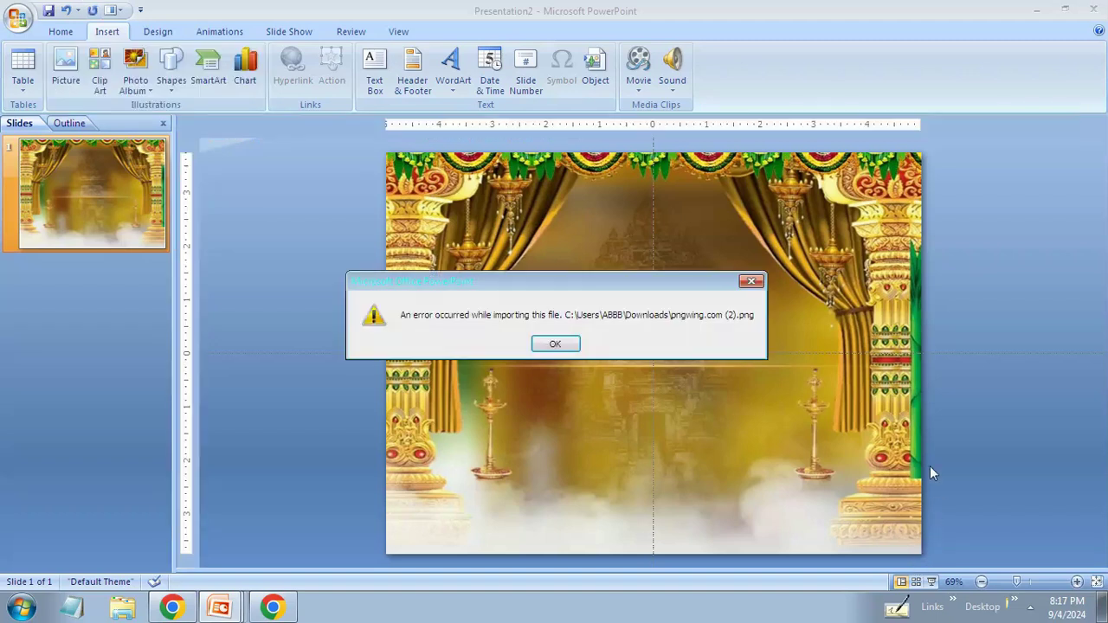
click(552, 344)
Step: Insert the orange-and-teal mandala pngwing.com (3).png from Downloads onto the slide
click(65, 68)
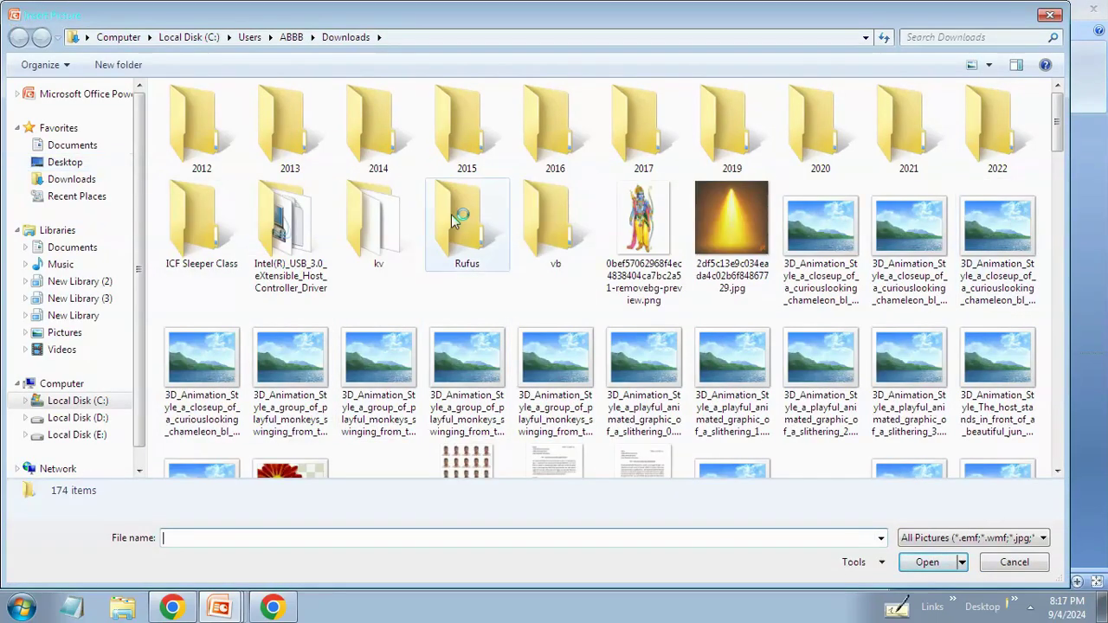
click(97, 182)
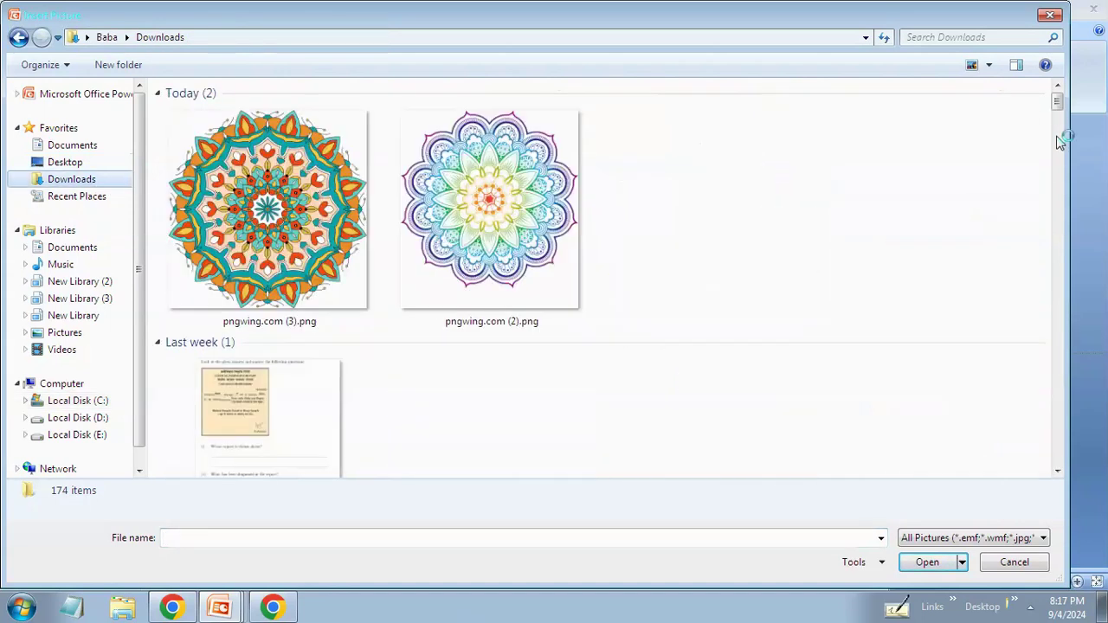
click(290, 192)
click(938, 563)
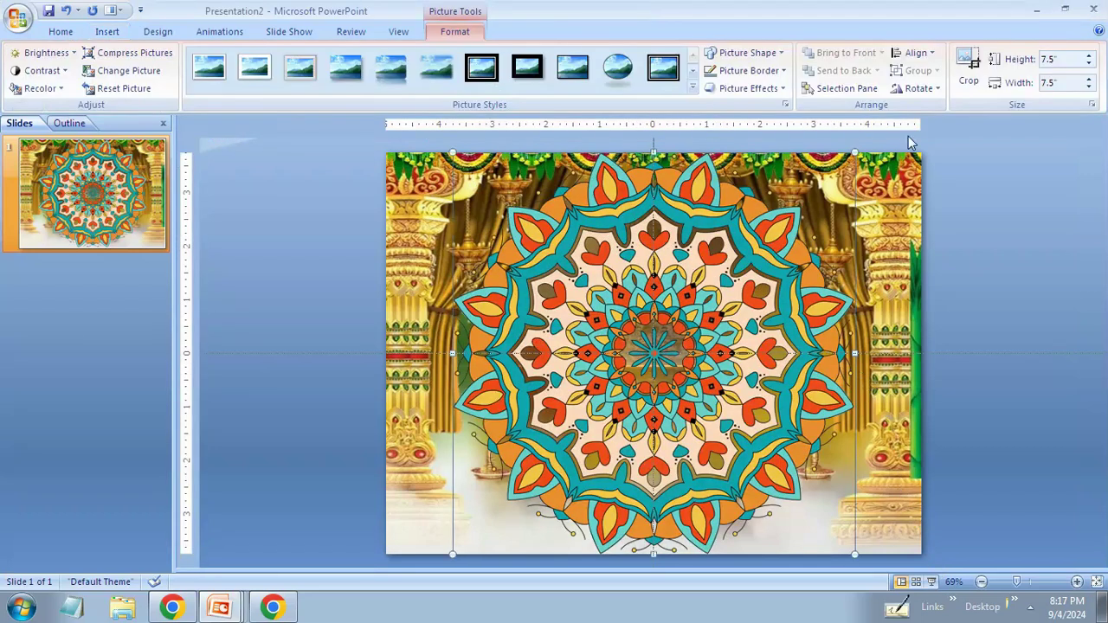
Step: Resize the mandala to 2.5 inches tall and move it to the top centre
click(1049, 59)
text(2)
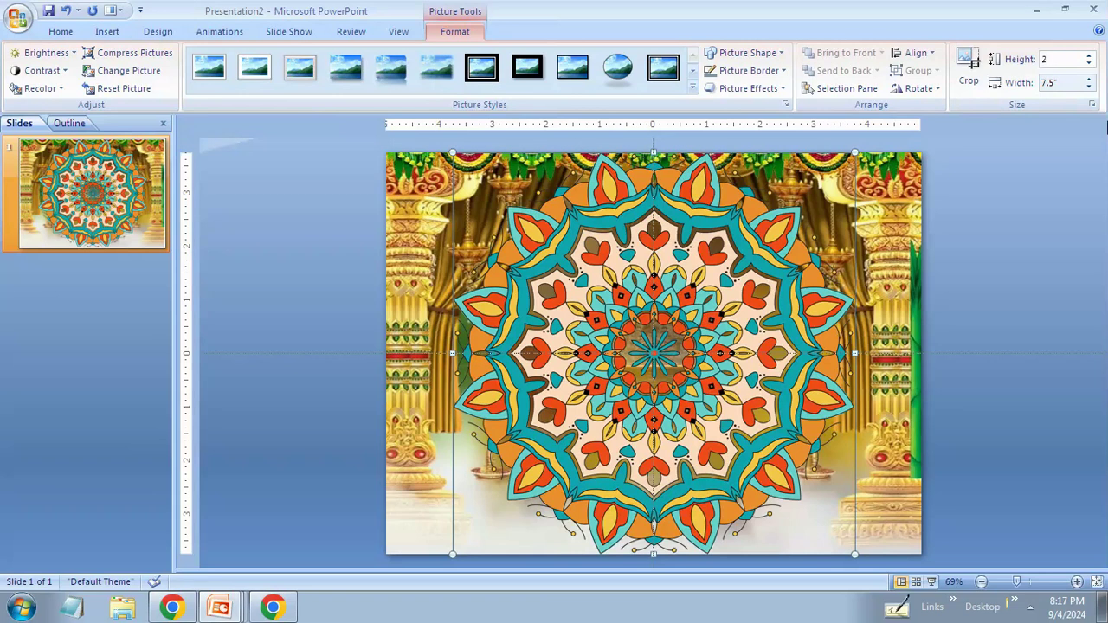
key(Return)
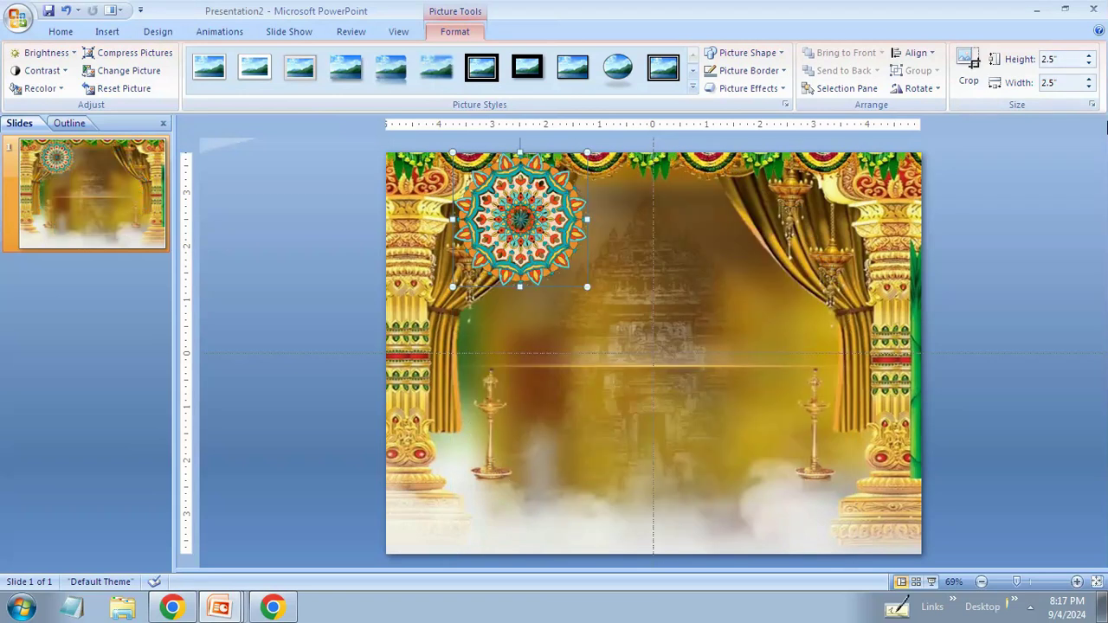
drag(562, 206, 649, 234)
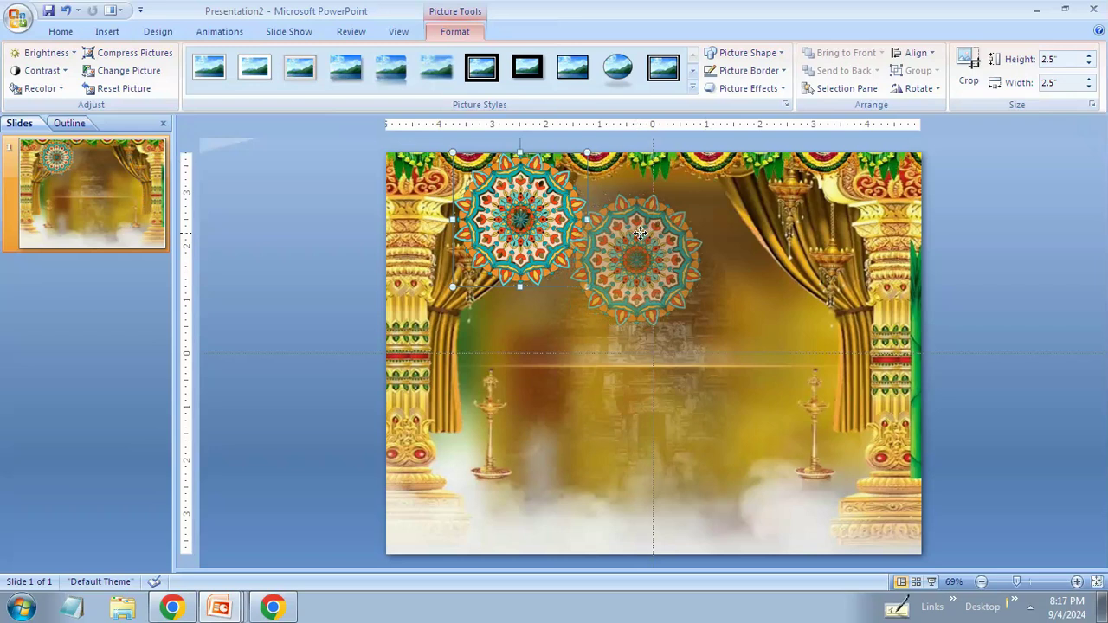
drag(722, 347, 722, 347)
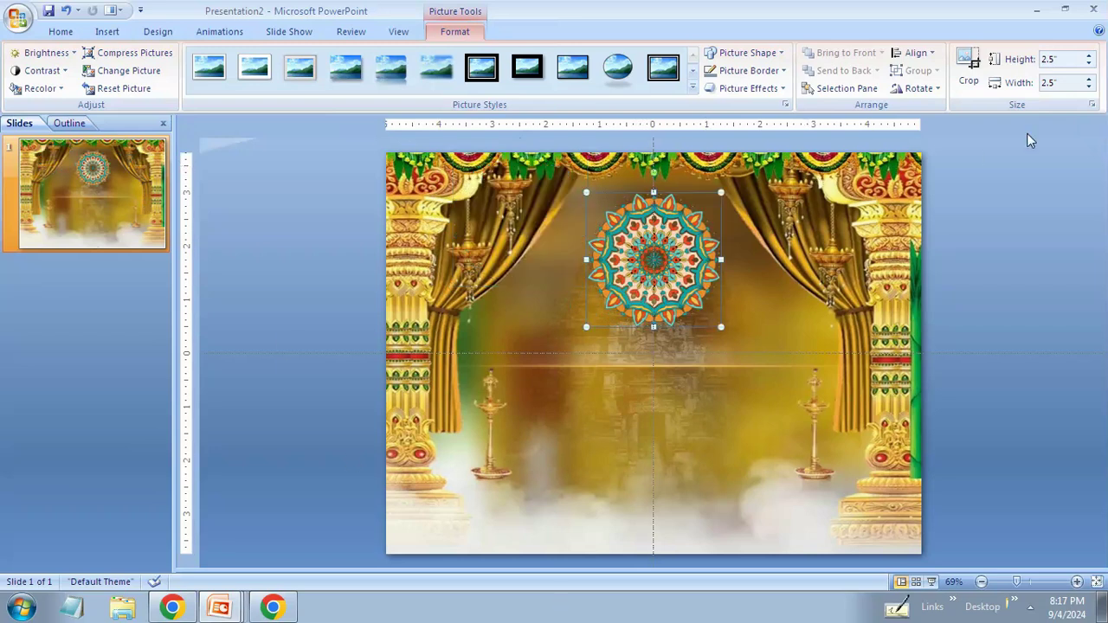
Step: Set the mandala height to 3 inches and nudge it slightly left to centre it
click(1066, 60)
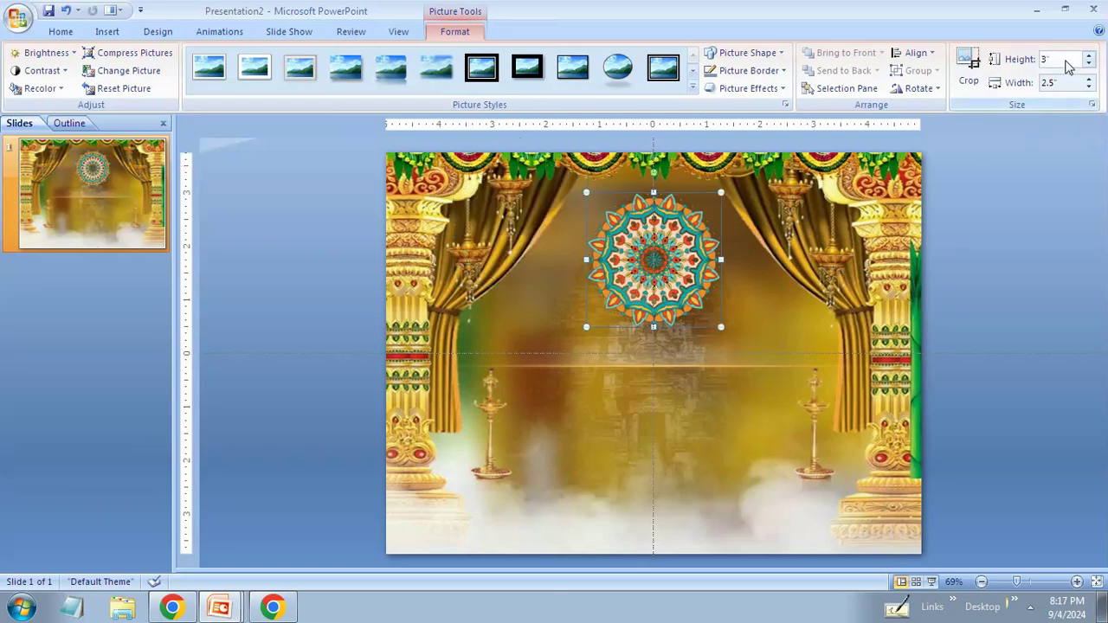
key(Return)
key(Left)
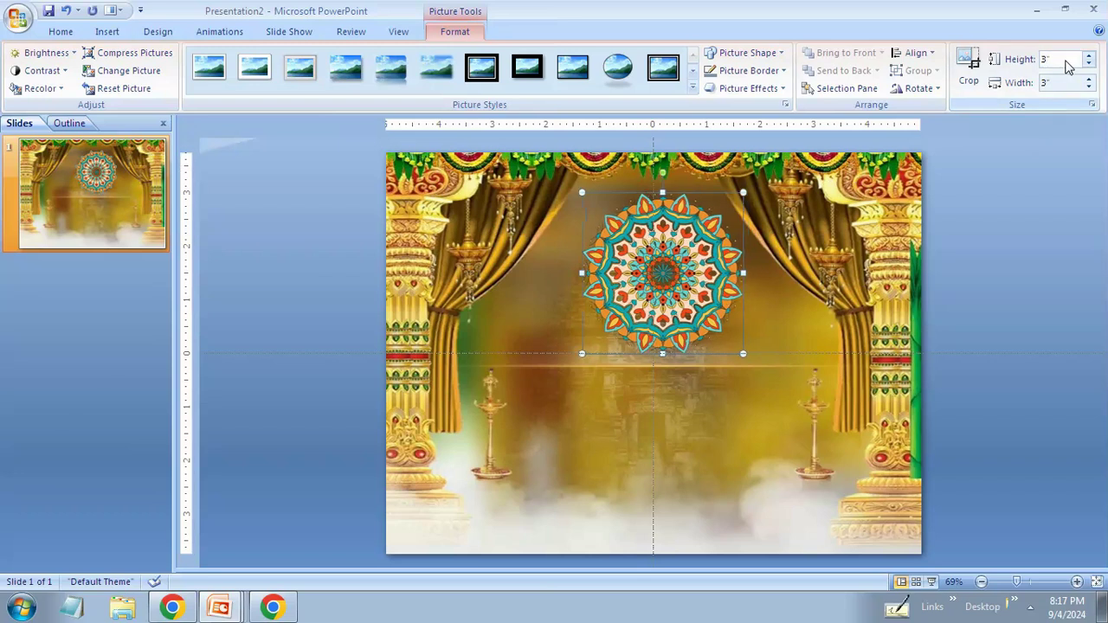
key(Left)
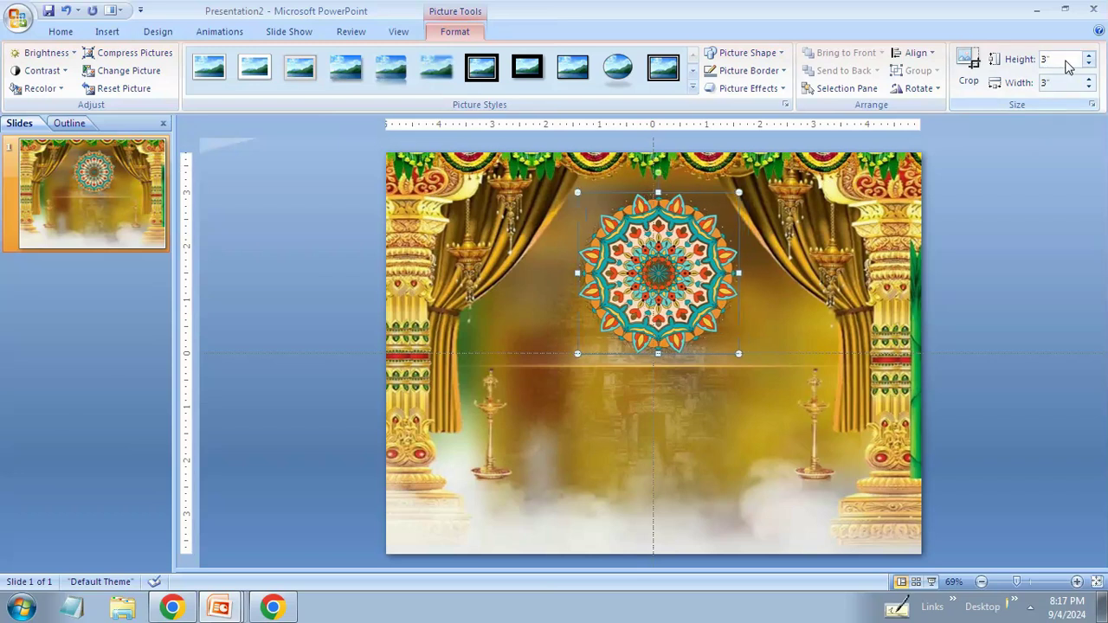
key(Left)
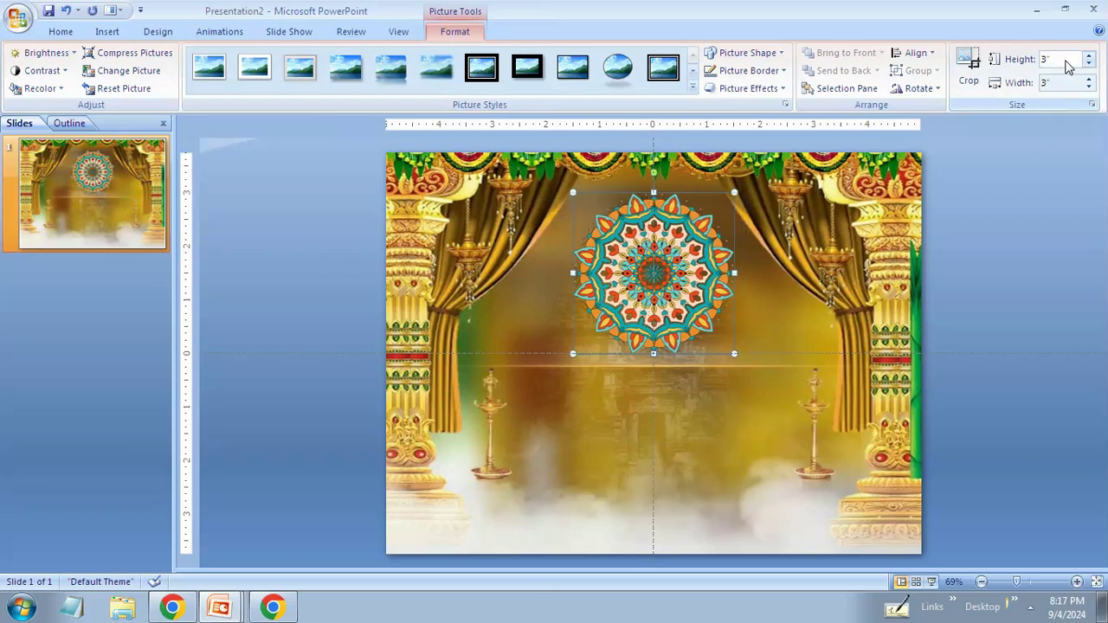
click(1042, 272)
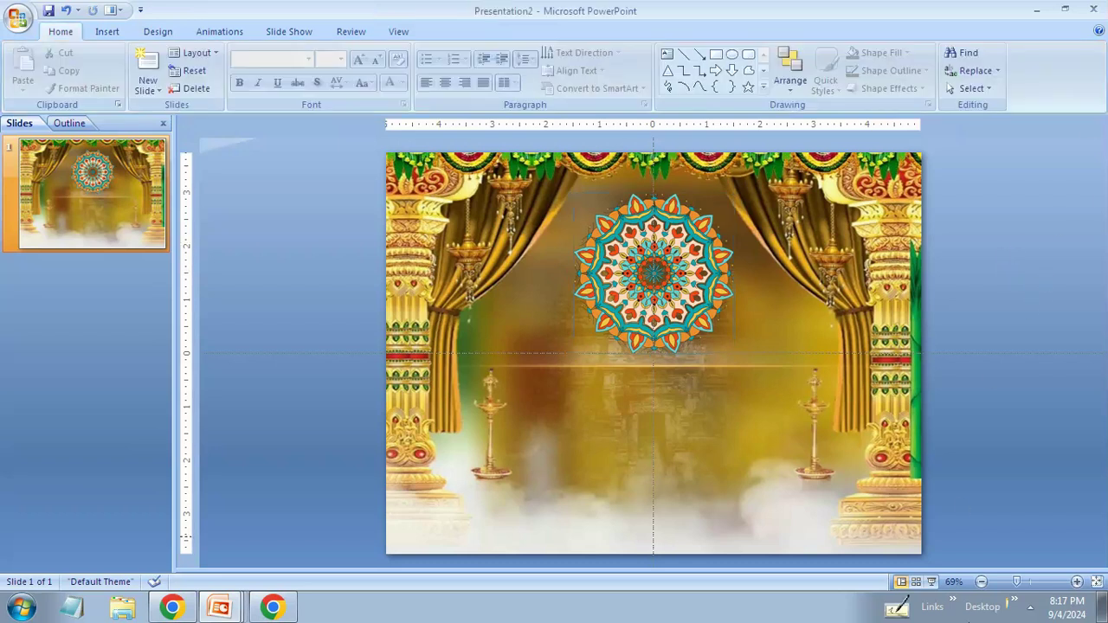
Step: Insert the Ganesh PNG picture from the Desktop onto the slide
click(107, 31)
click(67, 65)
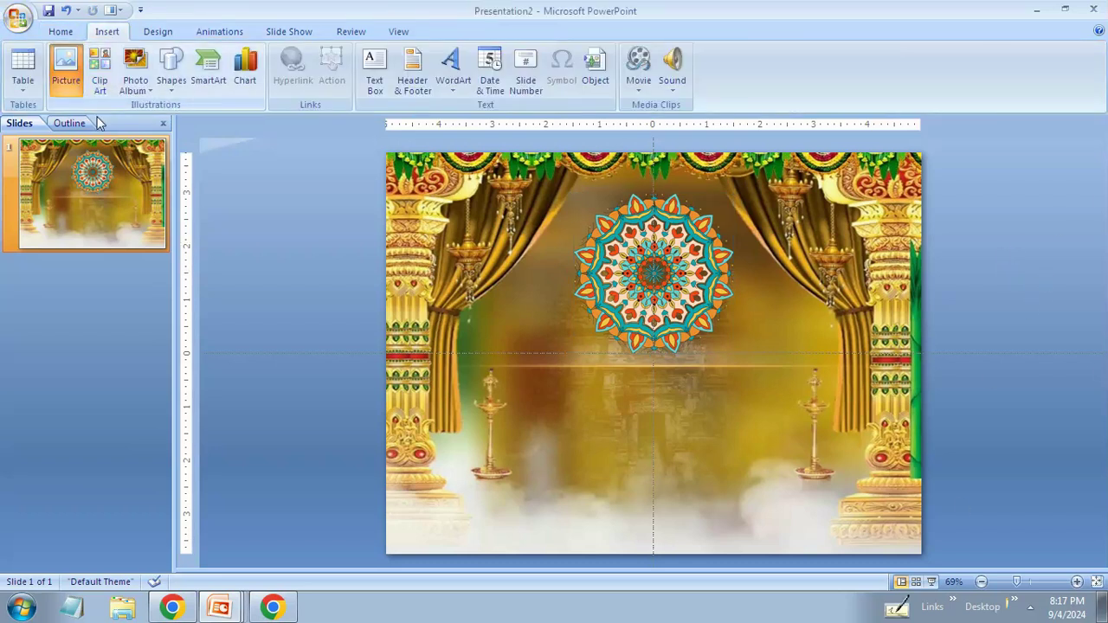
click(64, 137)
click(973, 243)
click(887, 285)
click(904, 562)
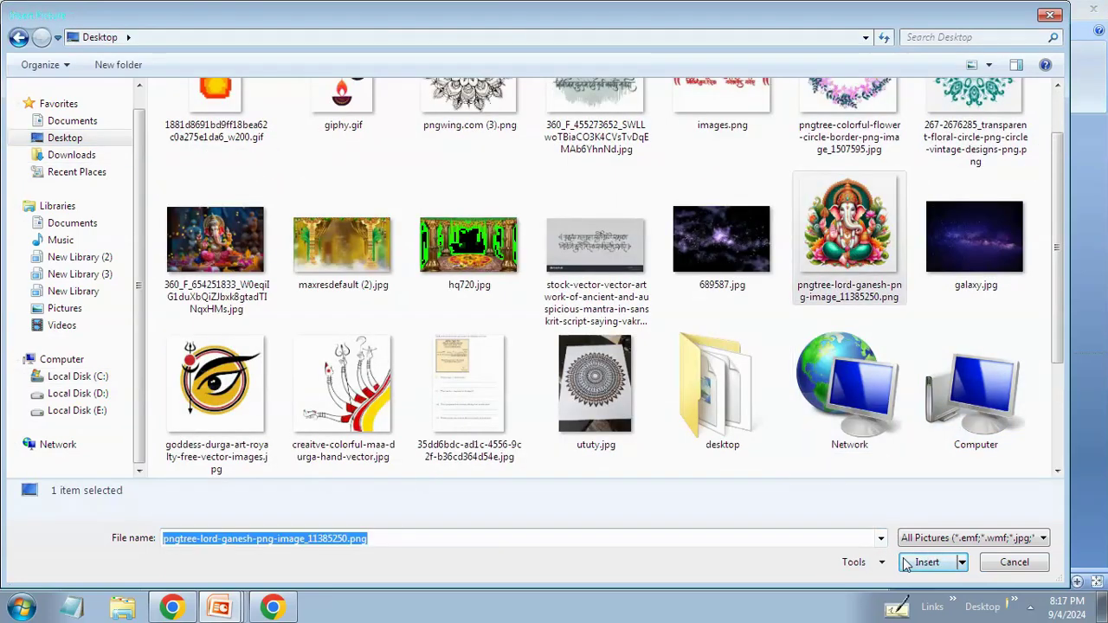
click(969, 342)
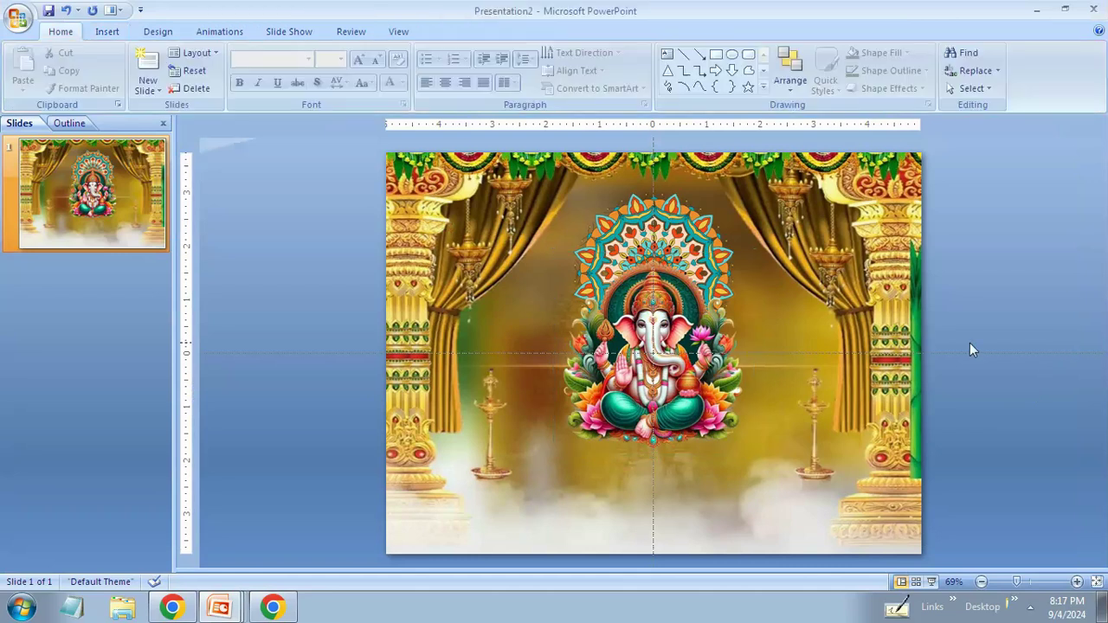
Step: Make the Ganesh picture 5 inches tall and nudge it left and up to the centre
click(649, 331)
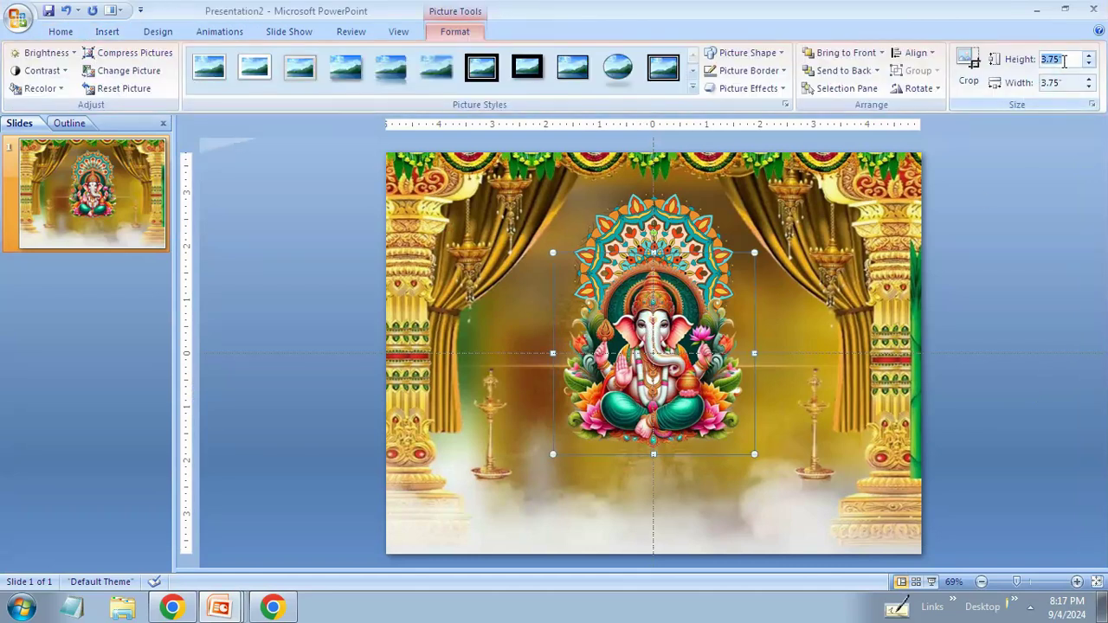
text(5)
key(Return)
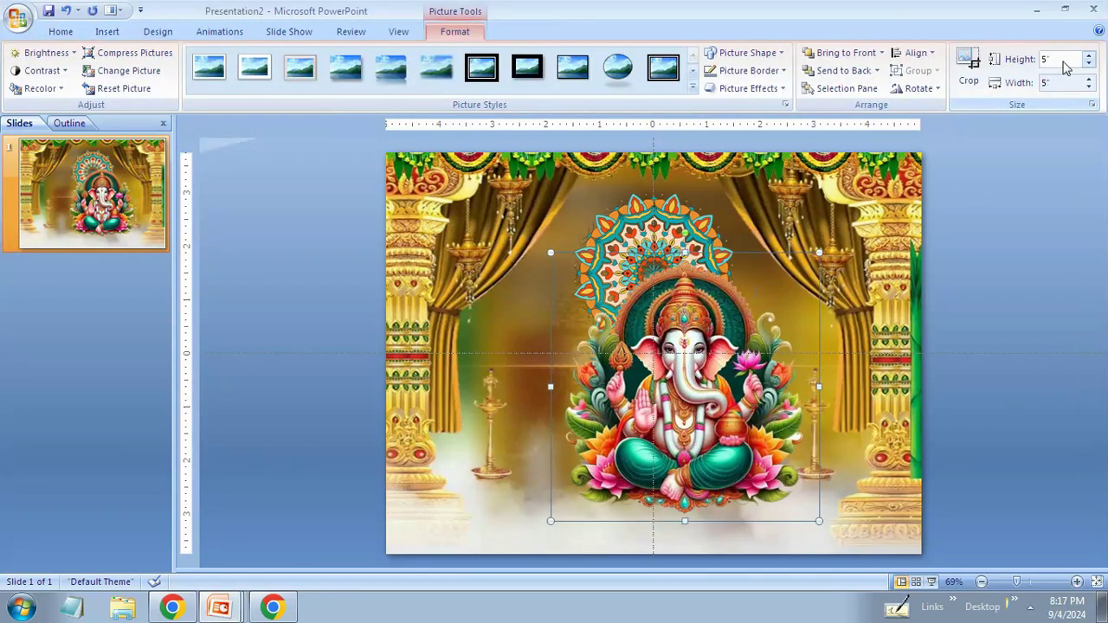
key(Left)
key(Left)
key(Left)
key(Left)
key(Left)
key(Up)
key(Up)
key(Up)
key(Up)
key(Up)
key(Up)
key(Up)
key(Up)
key(Up)
key(Up)
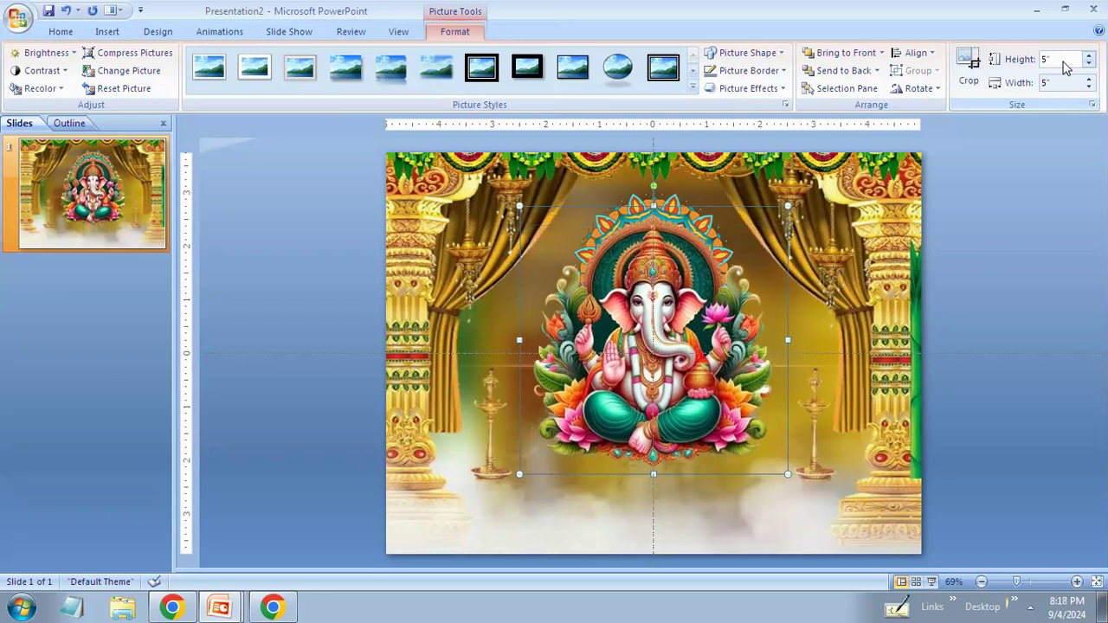
click(1006, 315)
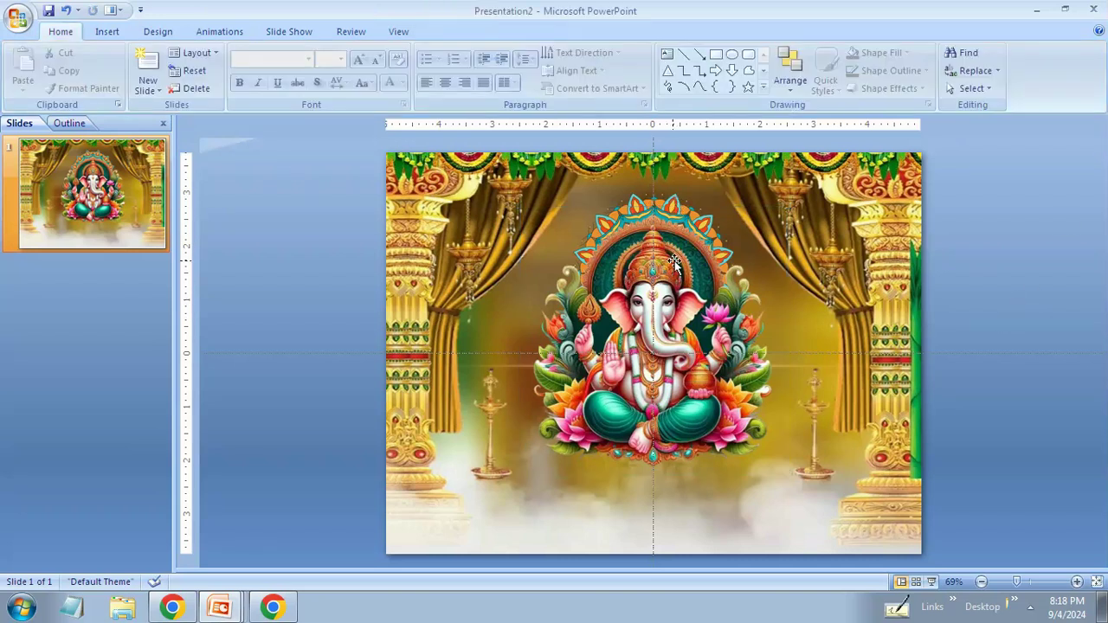
click(674, 265)
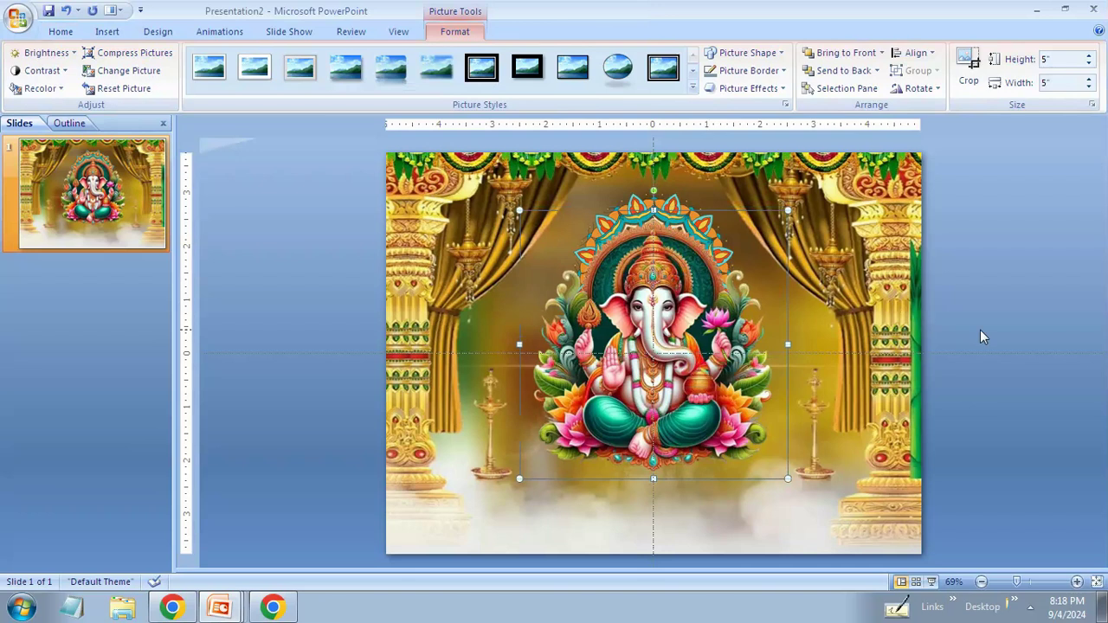
click(981, 330)
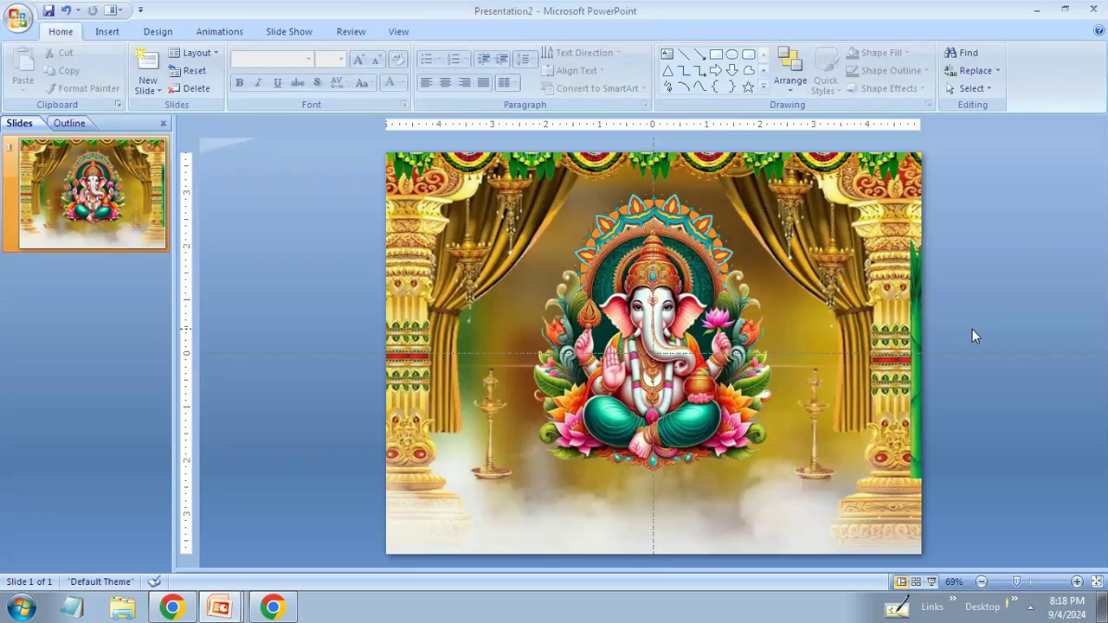
Step: Insert the Sanskrit mantra stock image from the Desktop and turn on Crop for it
click(107, 31)
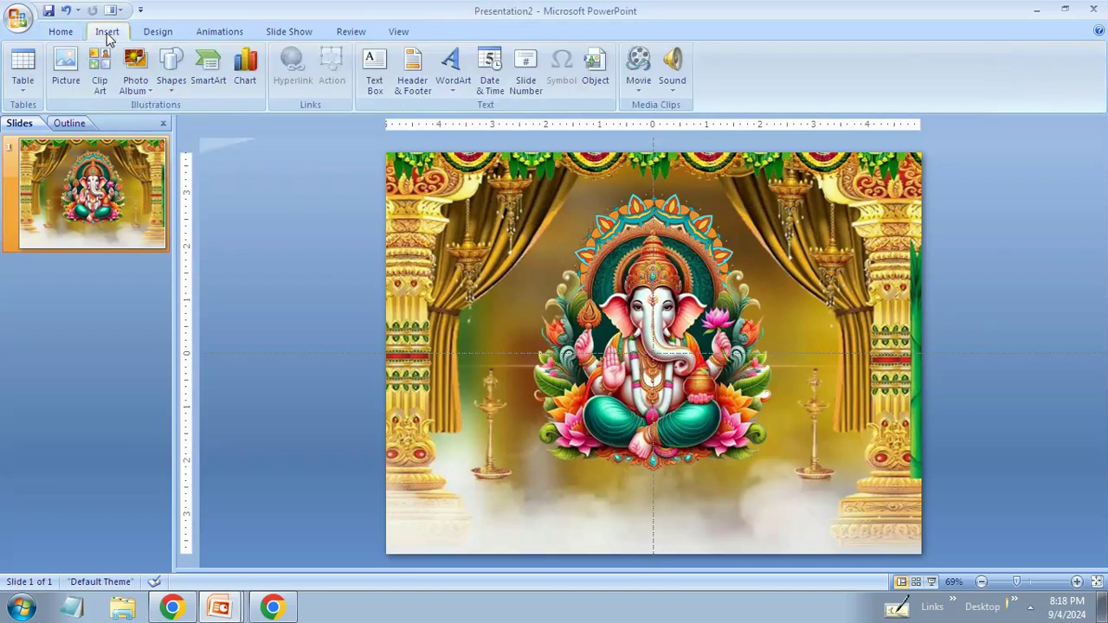
click(66, 65)
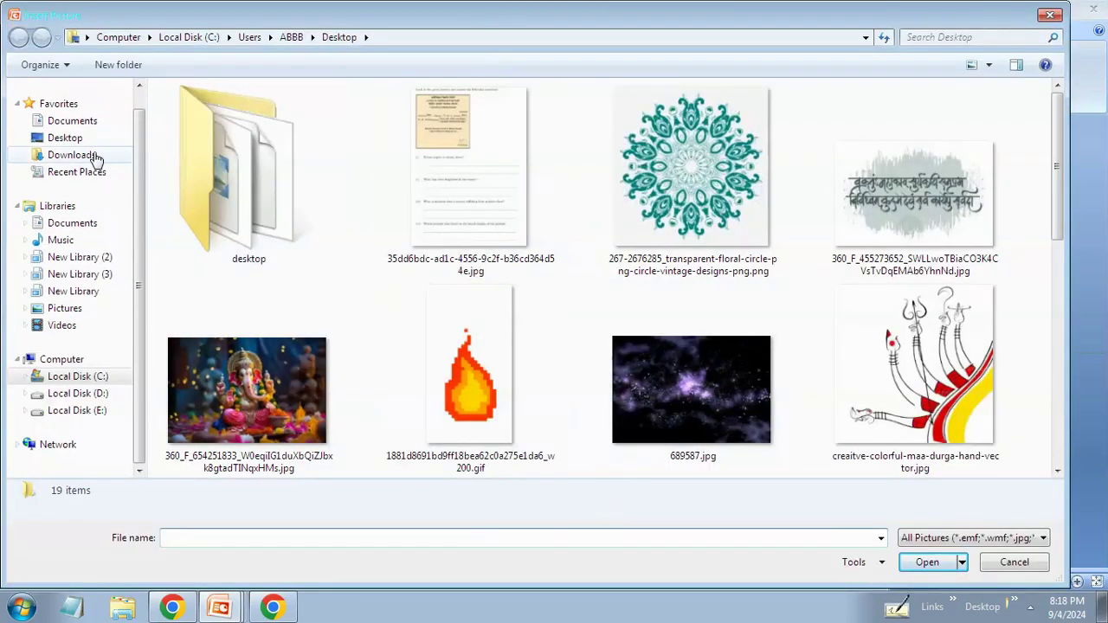
click(74, 141)
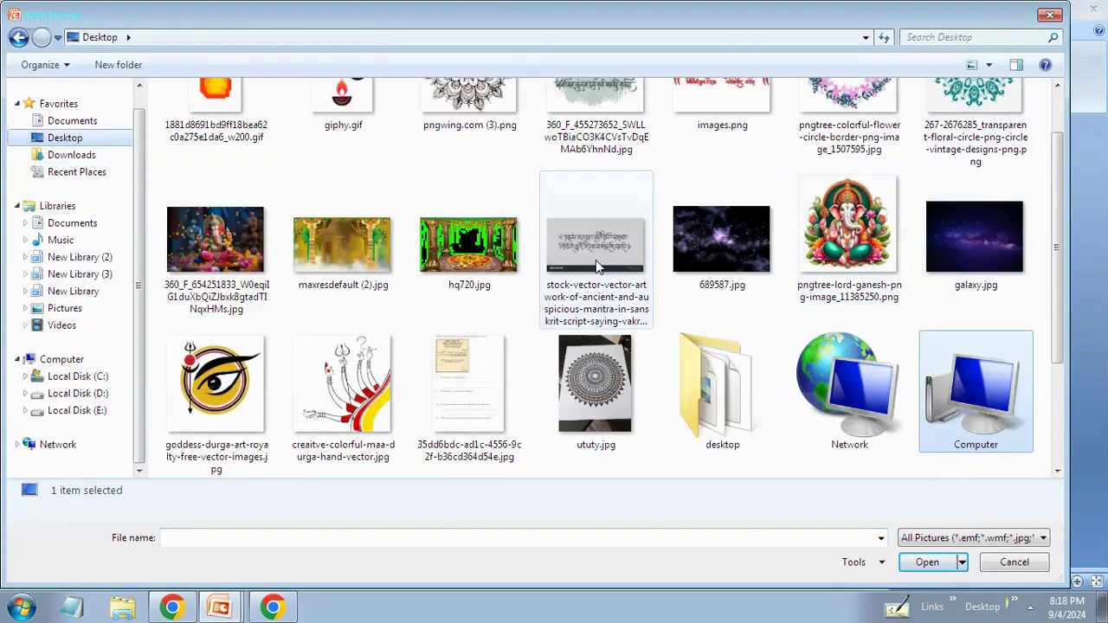
click(597, 264)
click(927, 562)
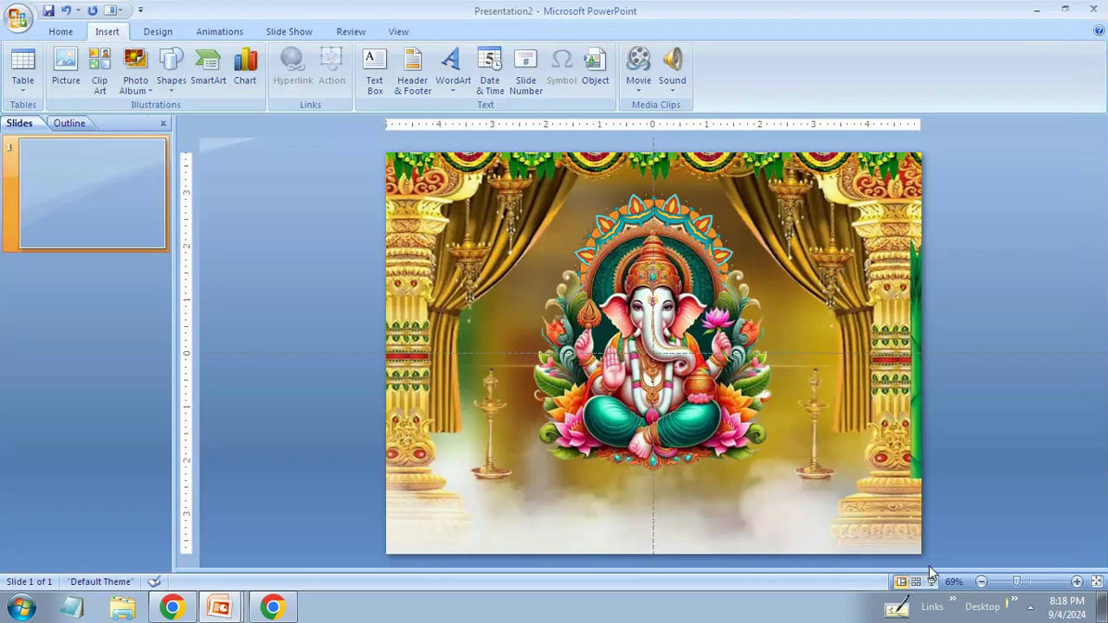
click(968, 69)
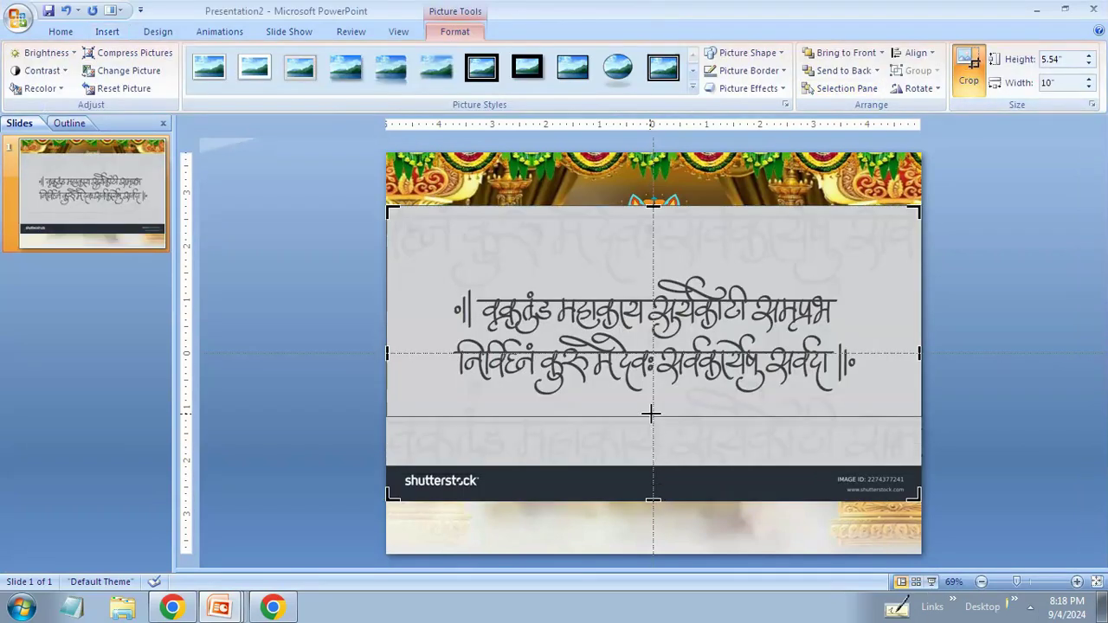
Step: Crop off the mantra's watermark, top strip and side margins, then shrink it to 5" by 1.56"
drag(653, 500, 652, 399)
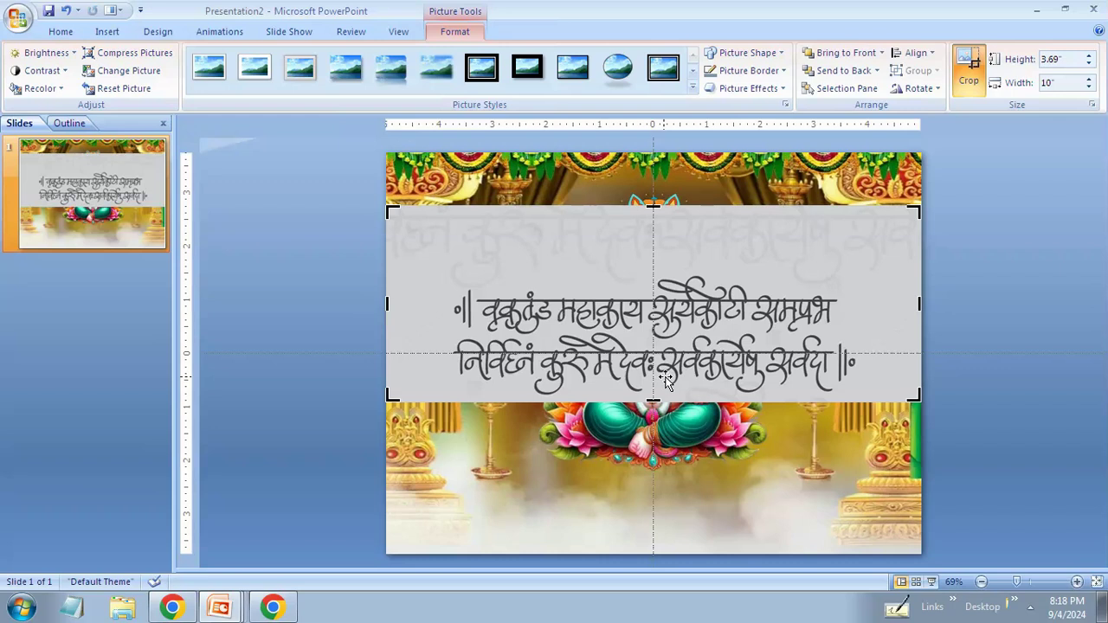
drag(648, 205, 639, 261)
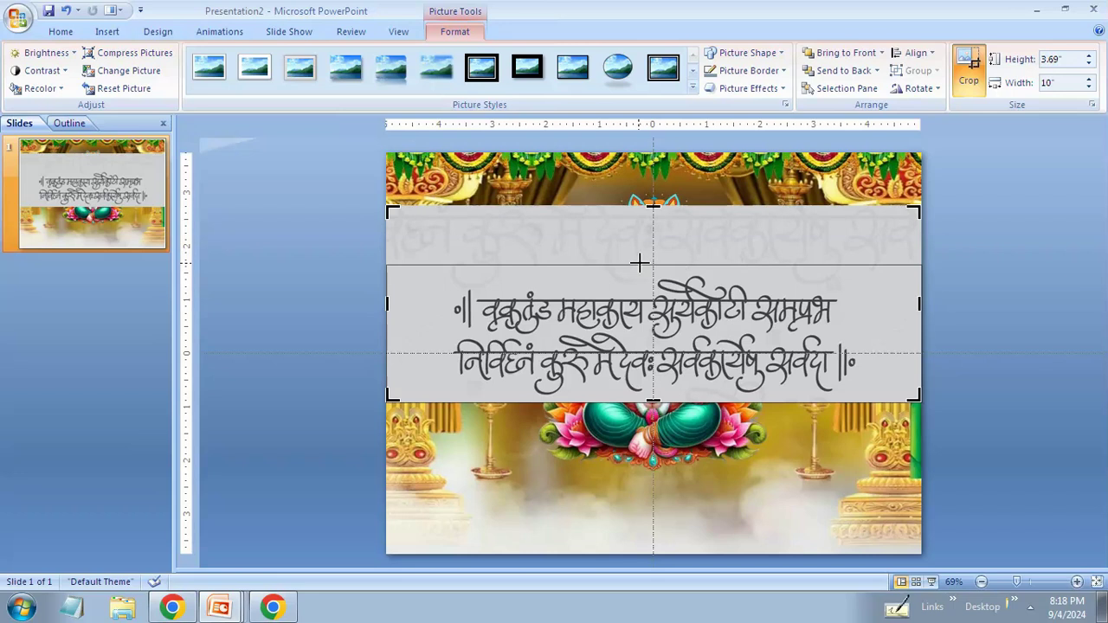
drag(653, 266, 655, 267)
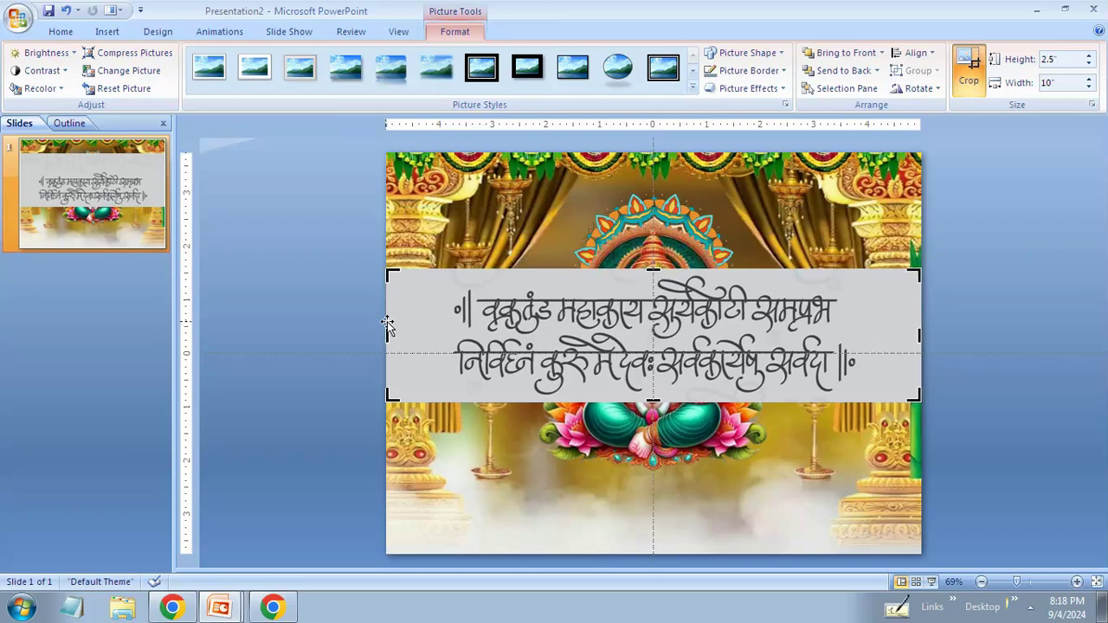
drag(401, 333, 437, 334)
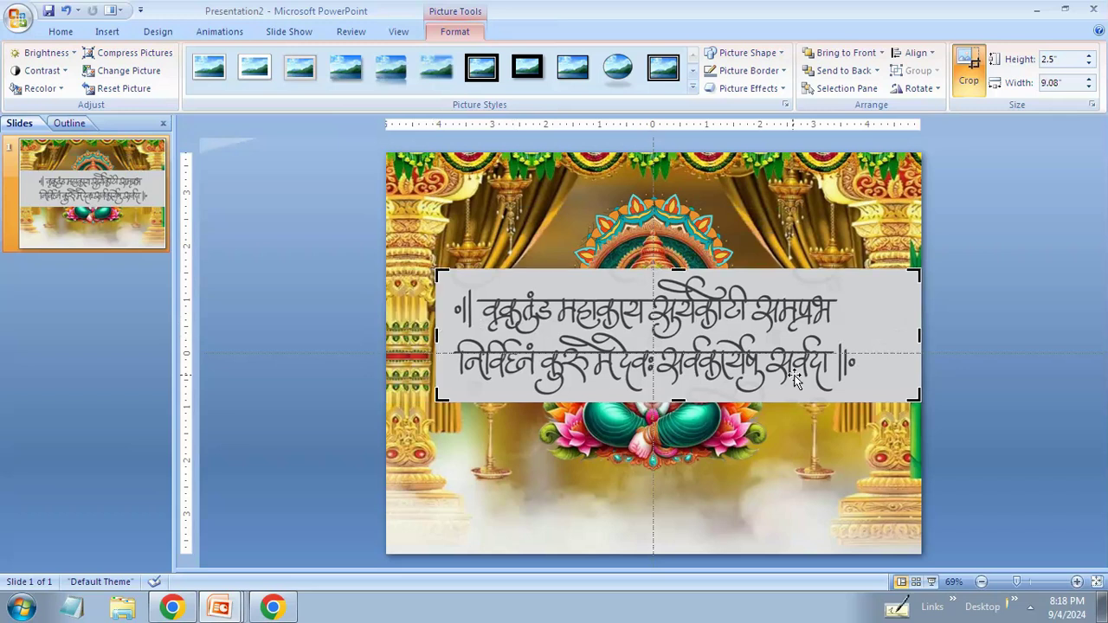
drag(920, 335, 863, 336)
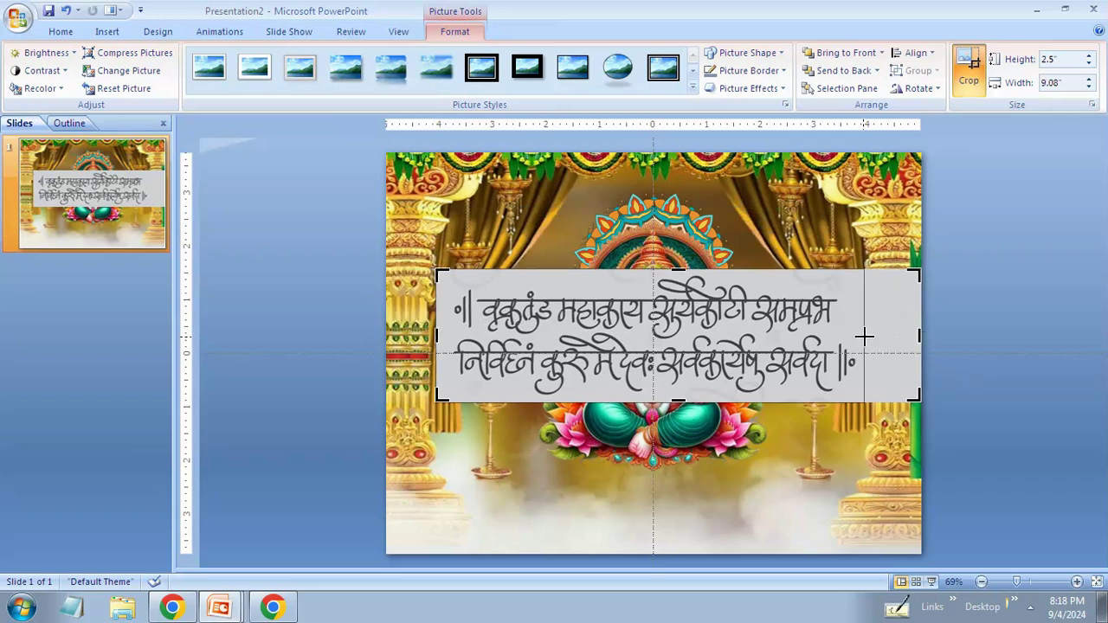
click(1023, 405)
click(744, 356)
drag(862, 405, 704, 335)
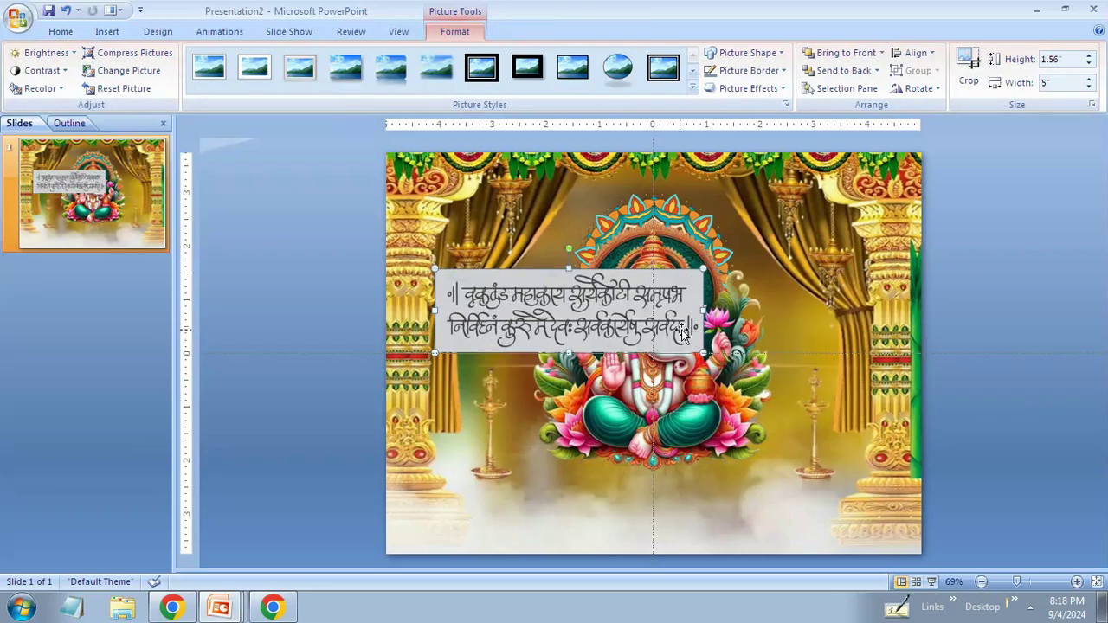
Step: Shrink the mantra strip to 3.92" by 1.22" and centre it at the bottom beneath Ganesh
mouse_move(616, 313)
mouse_down()
mouse_move(686, 433)
mouse_move(711, 513)
mouse_up()
drag(798, 552, 743, 537)
click(968, 490)
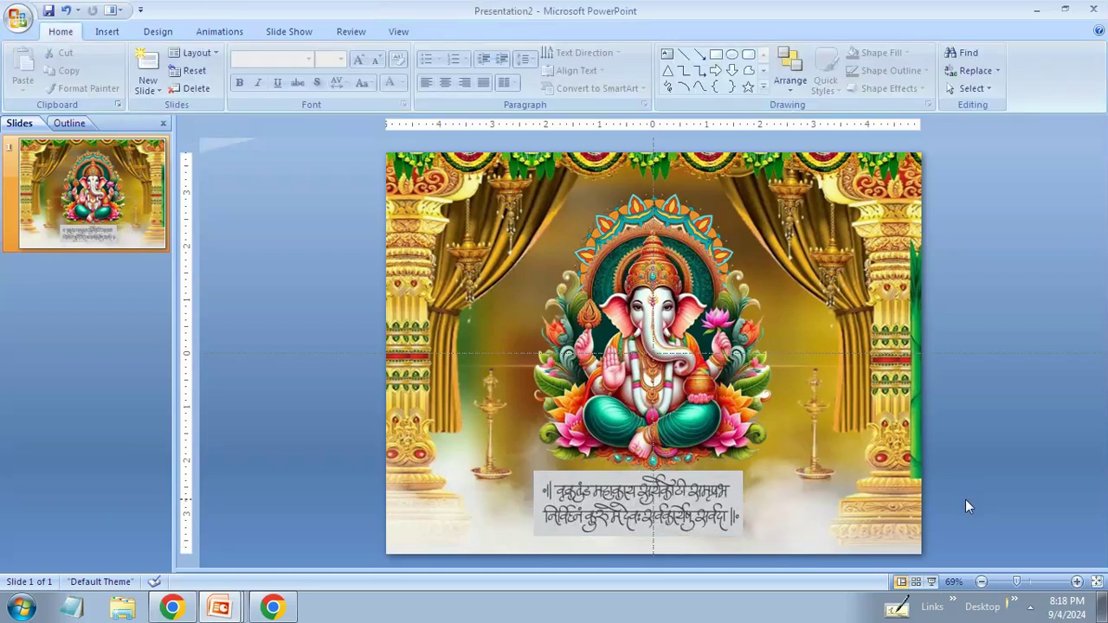
drag(673, 491, 686, 511)
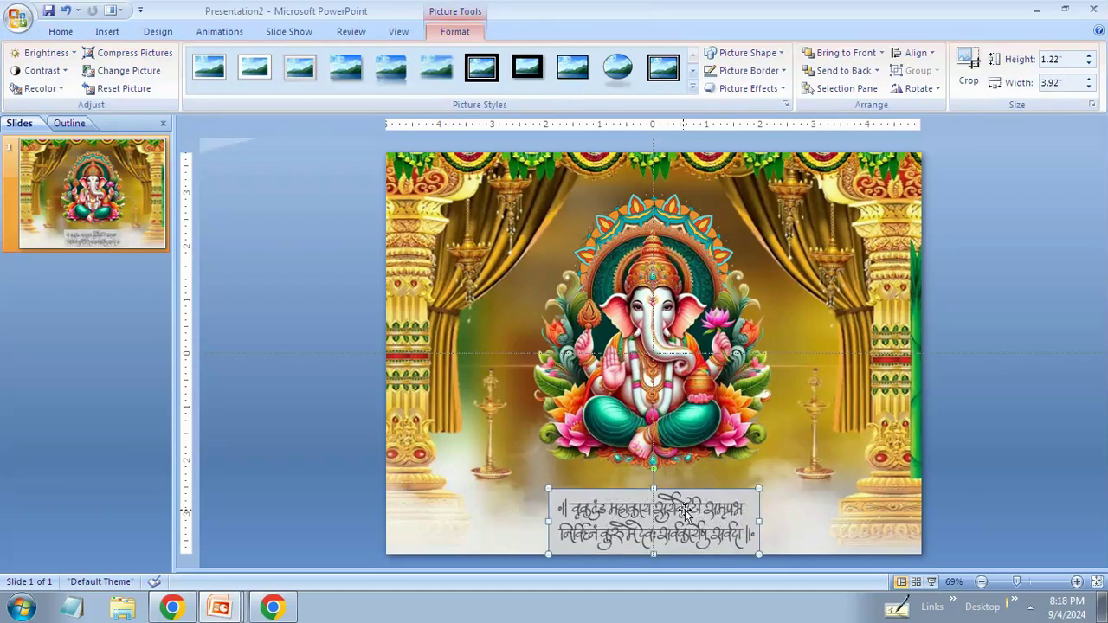
key(ctrl+z)
key(ctrl+z)
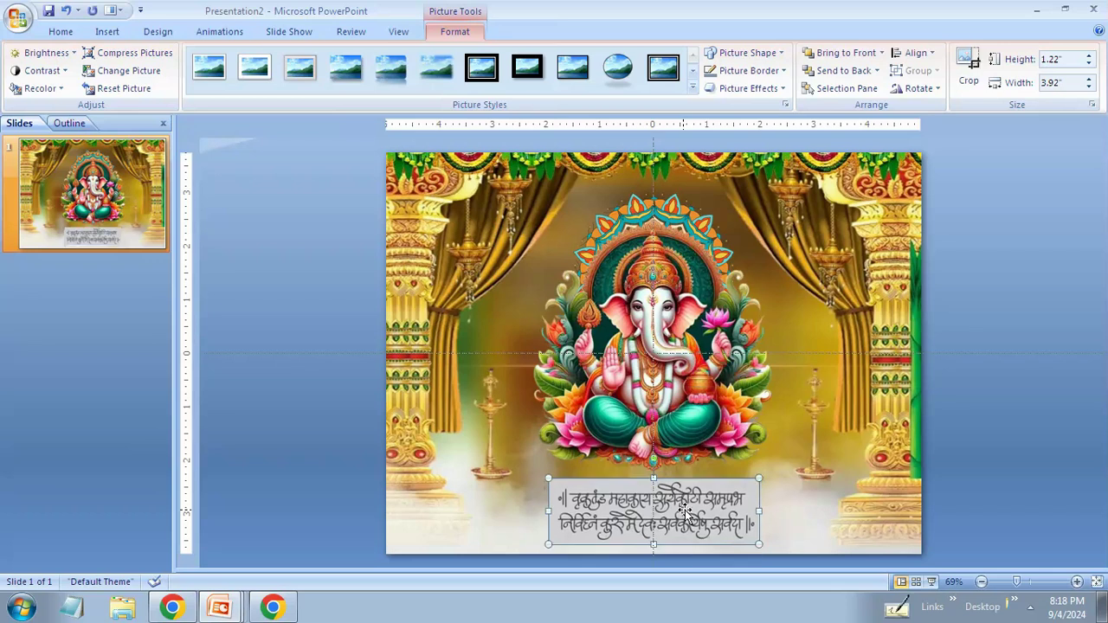
click(922, 493)
click(707, 533)
click(964, 407)
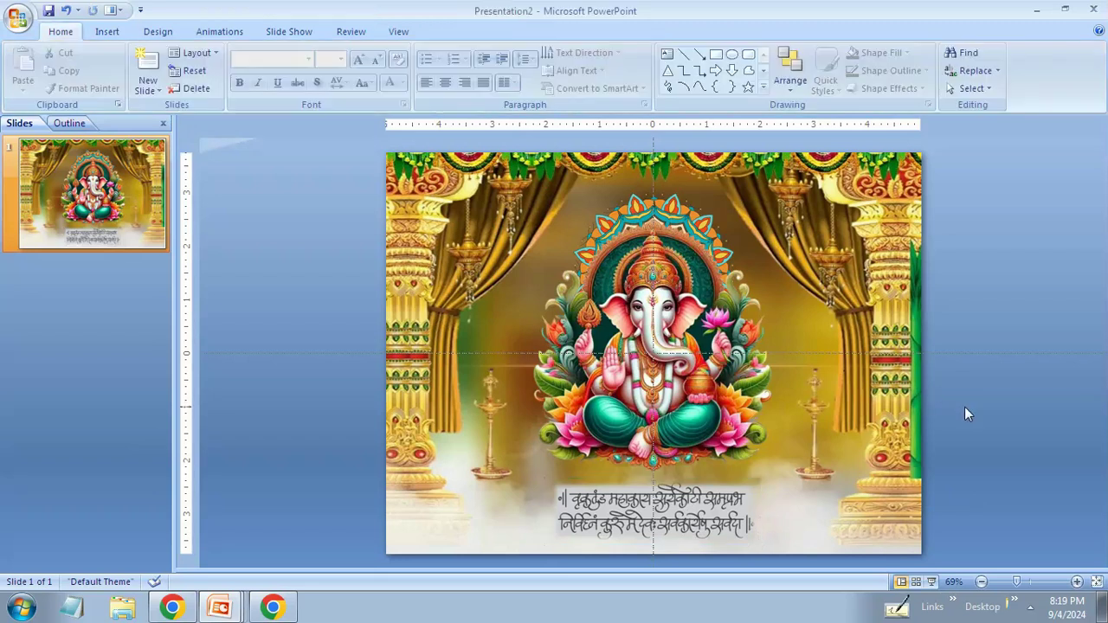
click(706, 530)
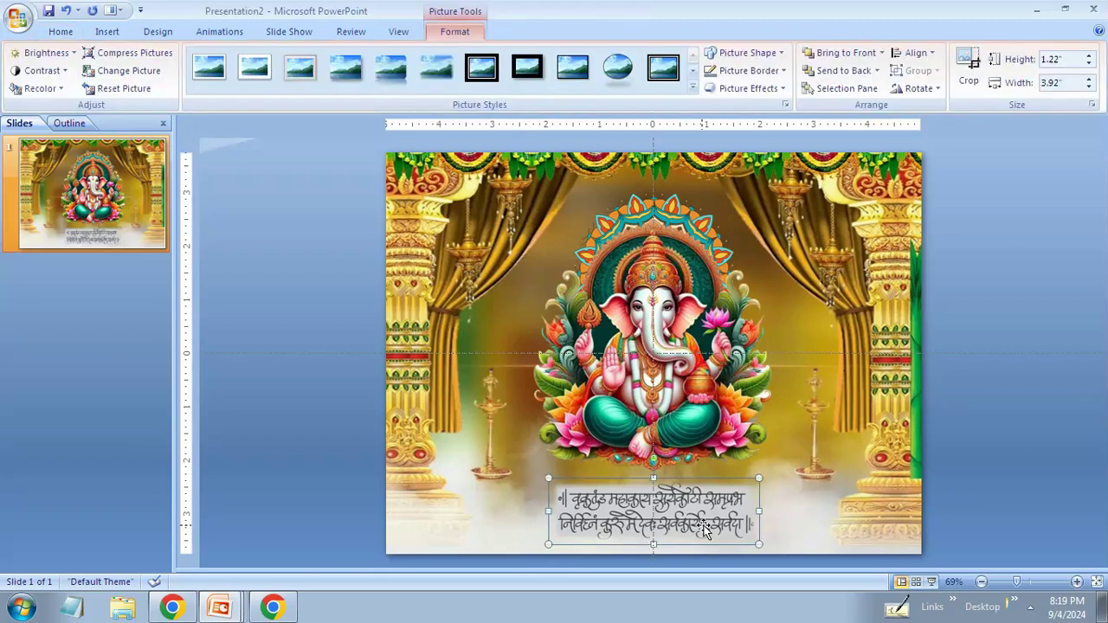
click(1042, 420)
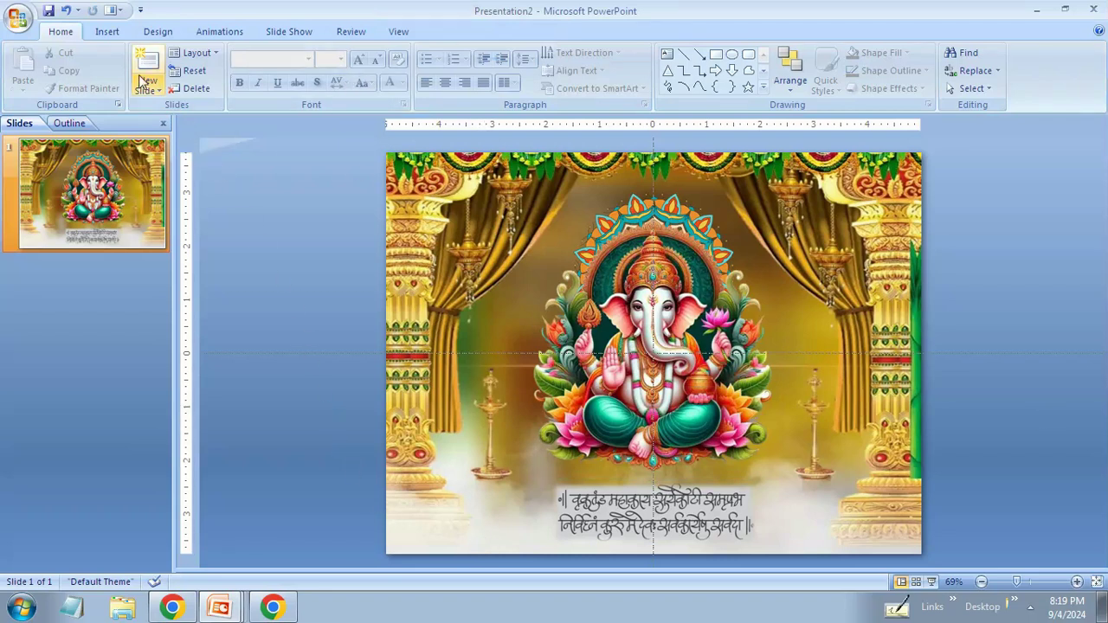
click(108, 31)
click(99, 70)
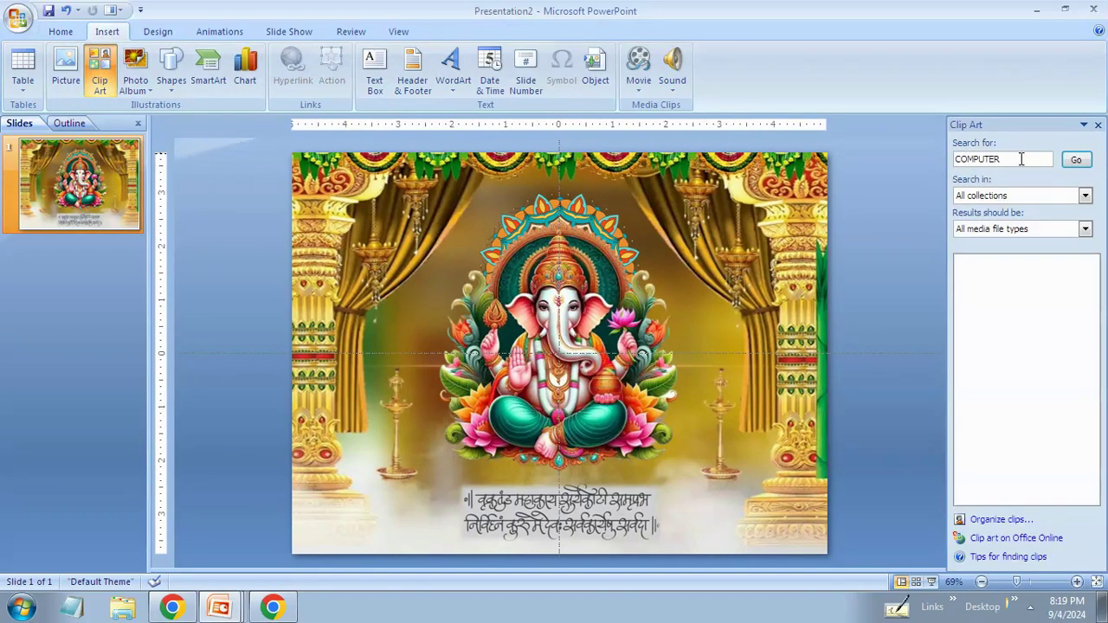
click(1092, 124)
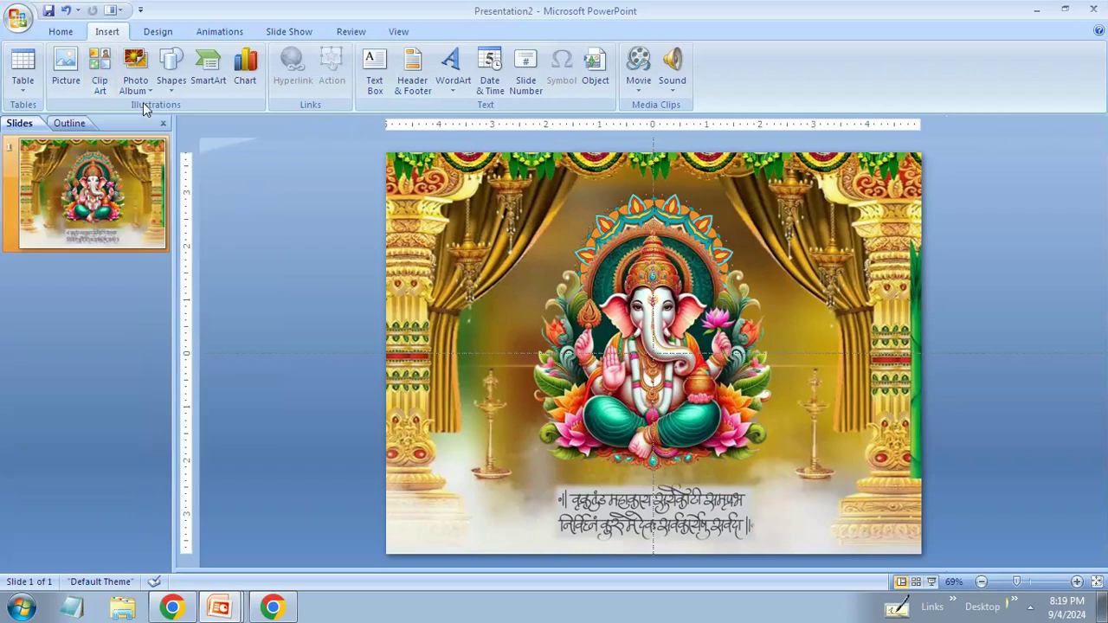
click(157, 31)
click(107, 31)
click(171, 82)
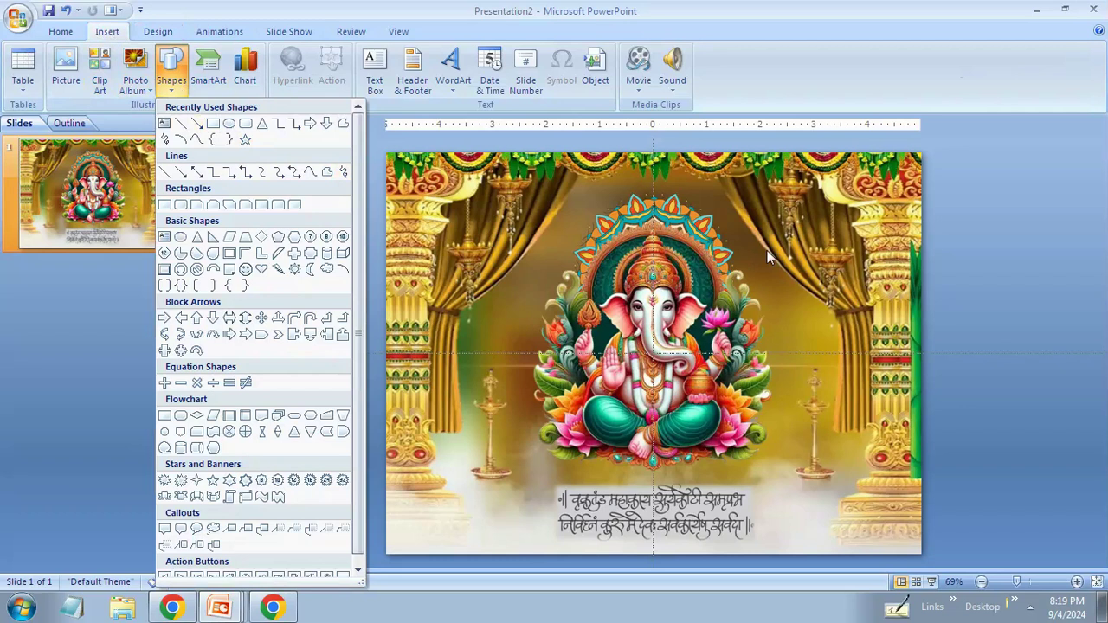
click(1065, 295)
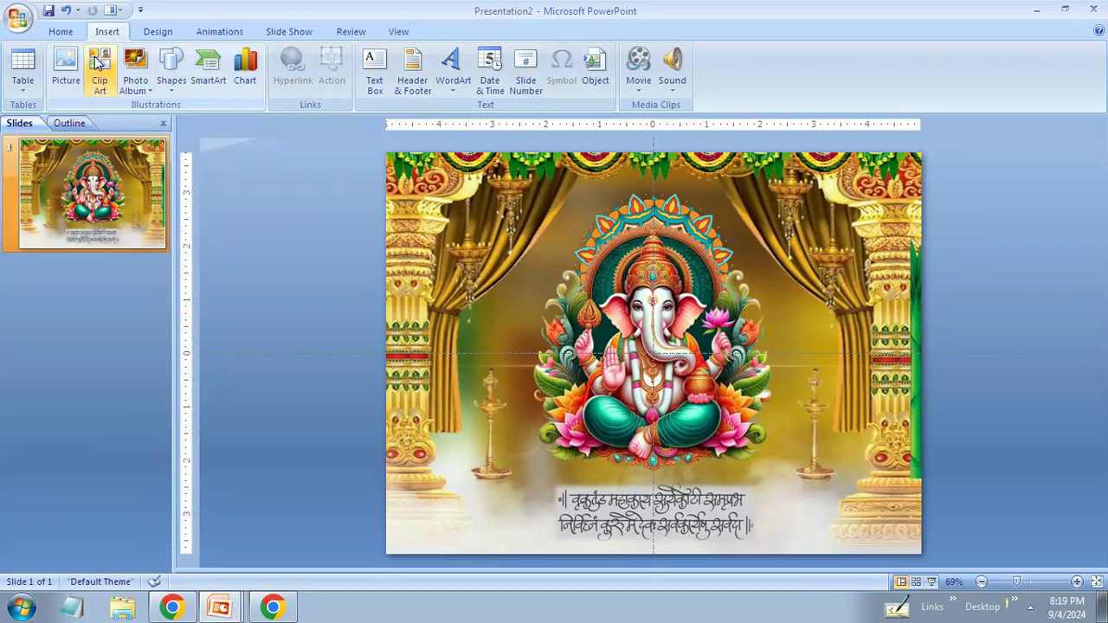
Step: Insert the fire GIF and set its height to 0.5 inch
click(66, 65)
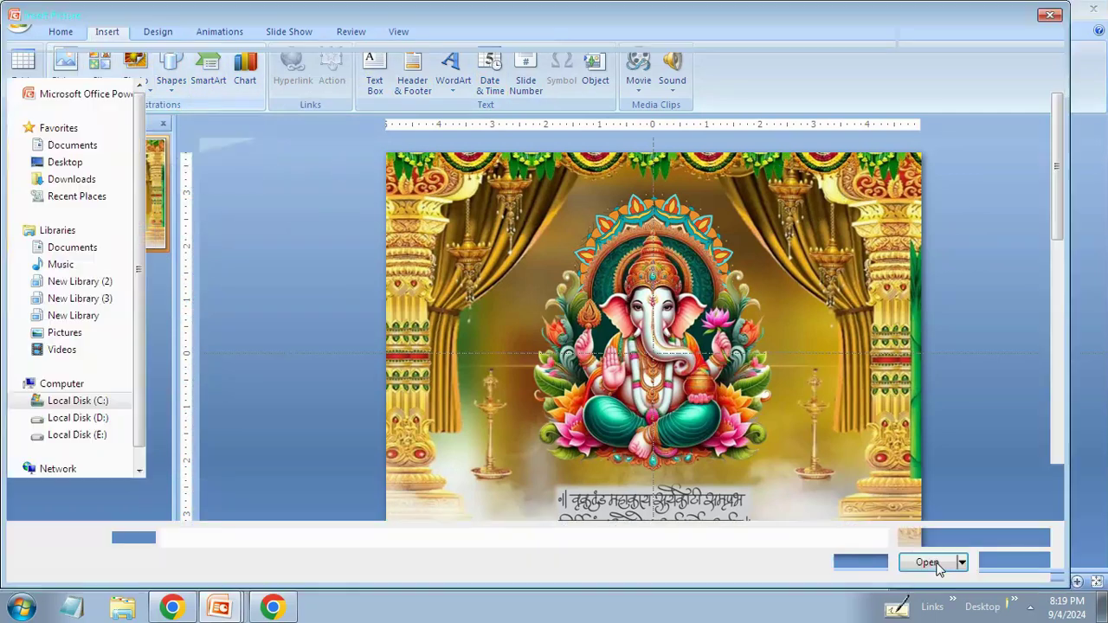
click(507, 454)
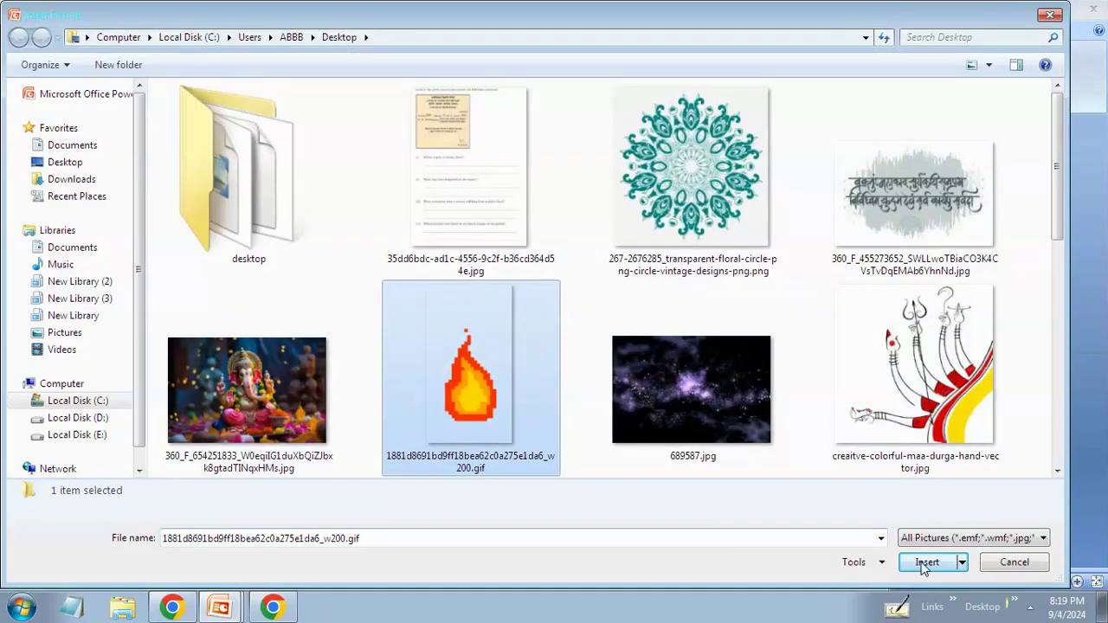
click(928, 564)
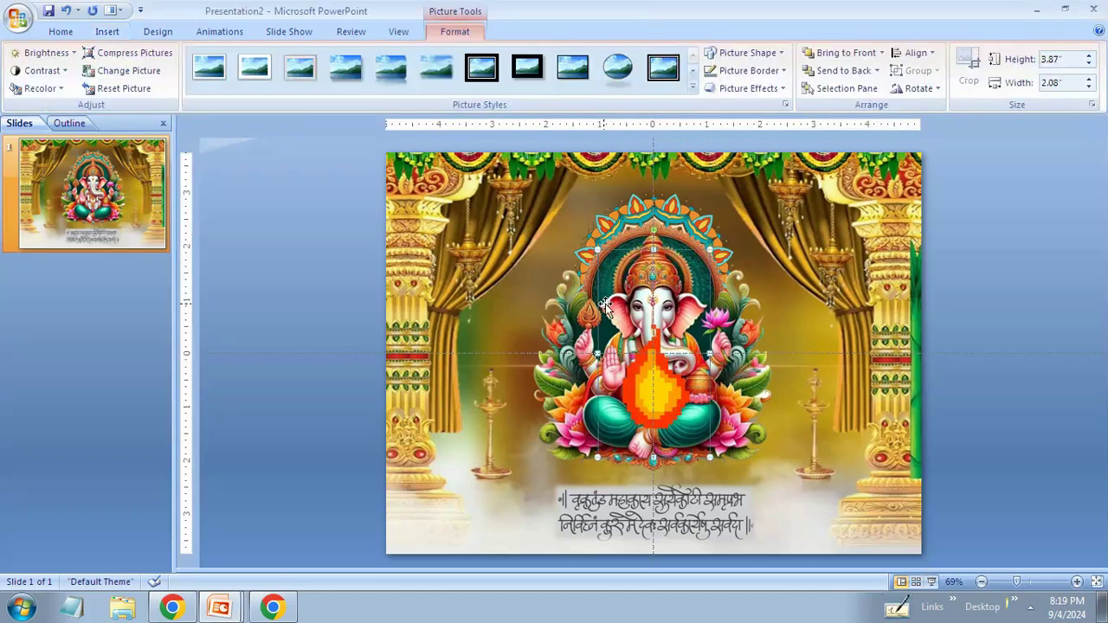
click(1079, 59)
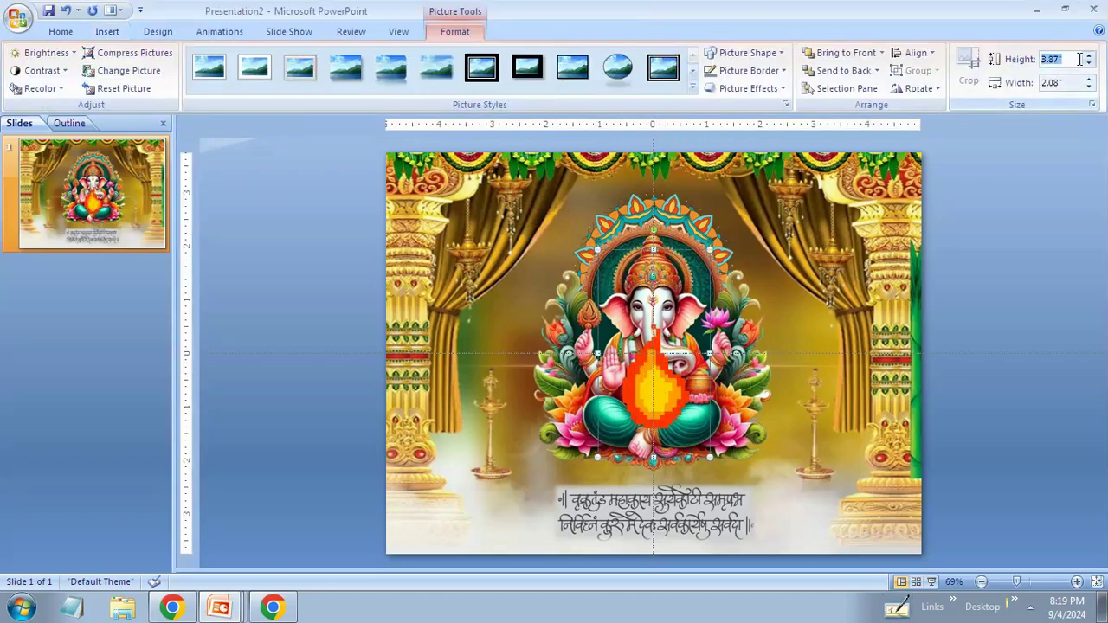
text(0.3)
key(Return)
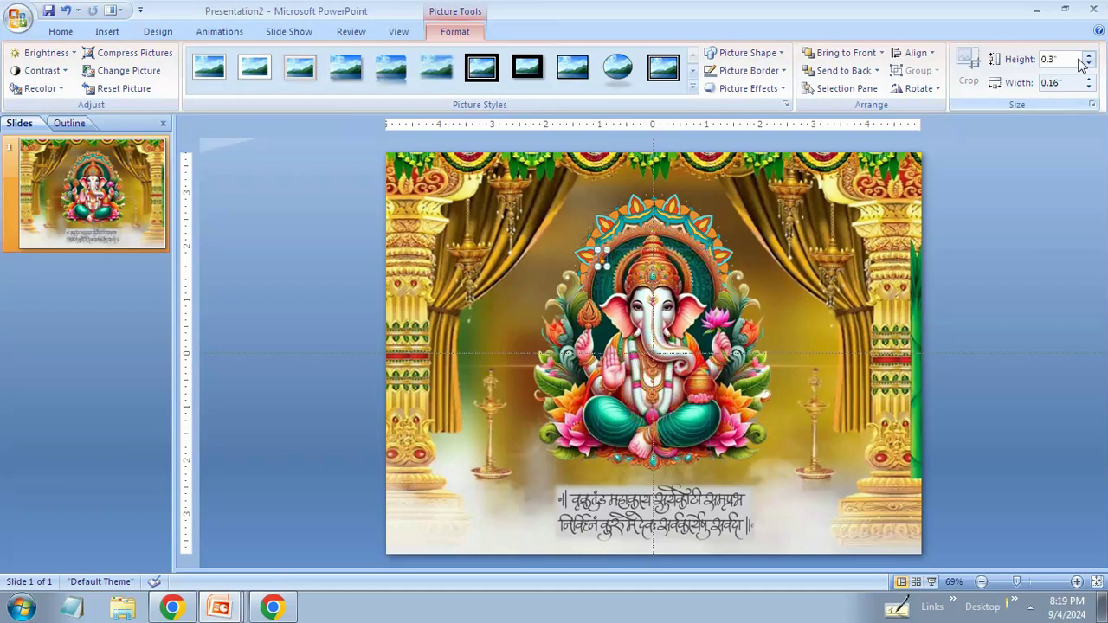
click(1072, 66)
text(0)
key(Return)
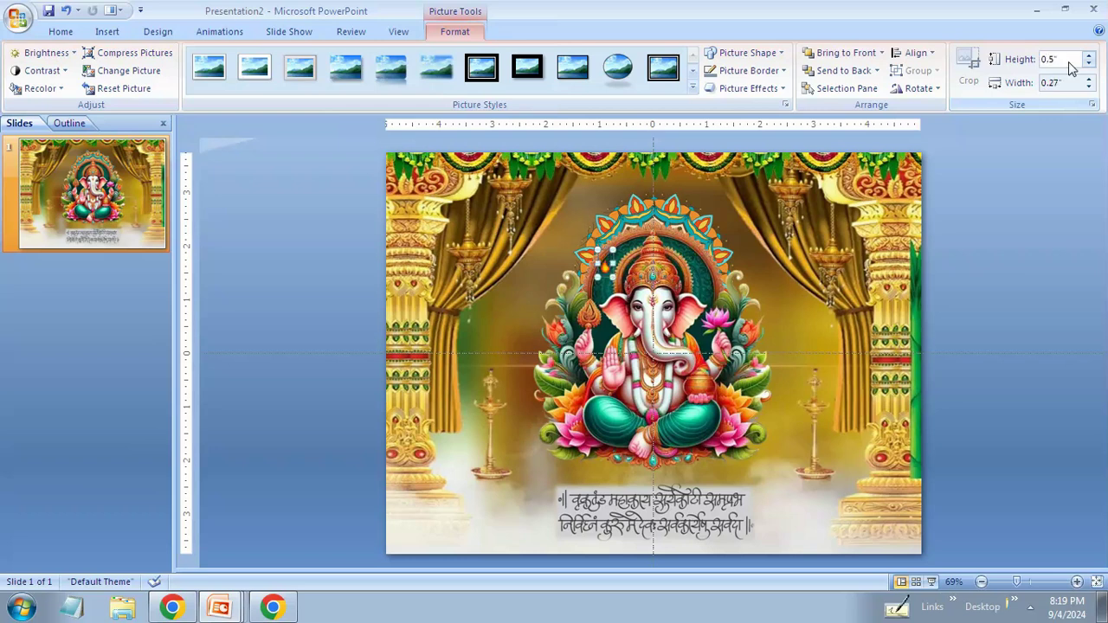
Step: Nudge the flame with arrow keys until it sits on top of the left brass lamp
key(Left)
key(Left)
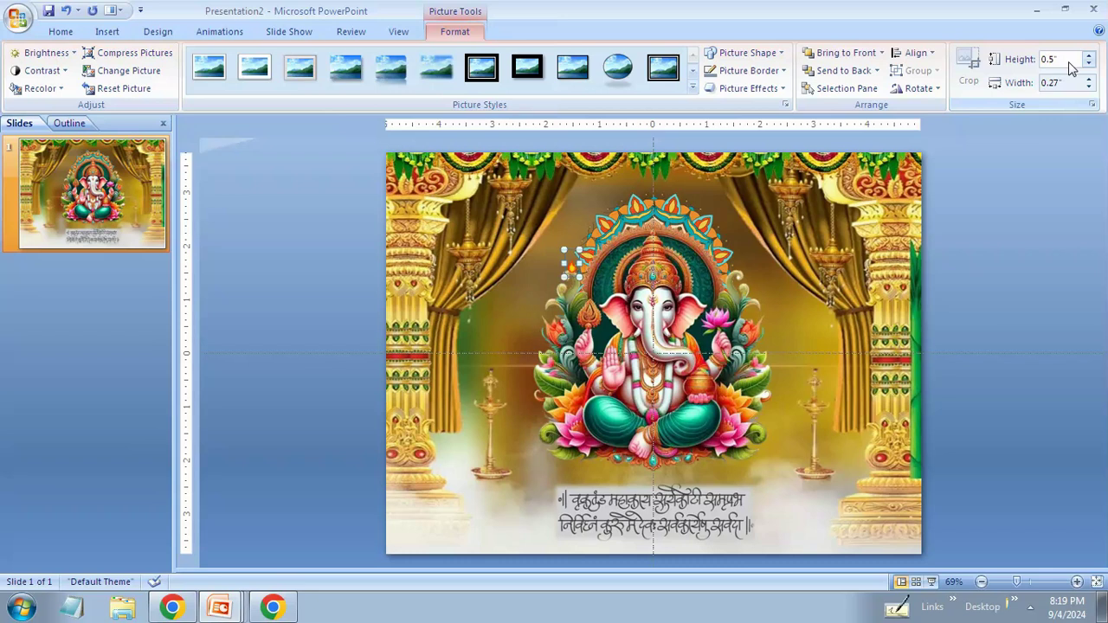
key(Down)
key(Down)
key(Left)
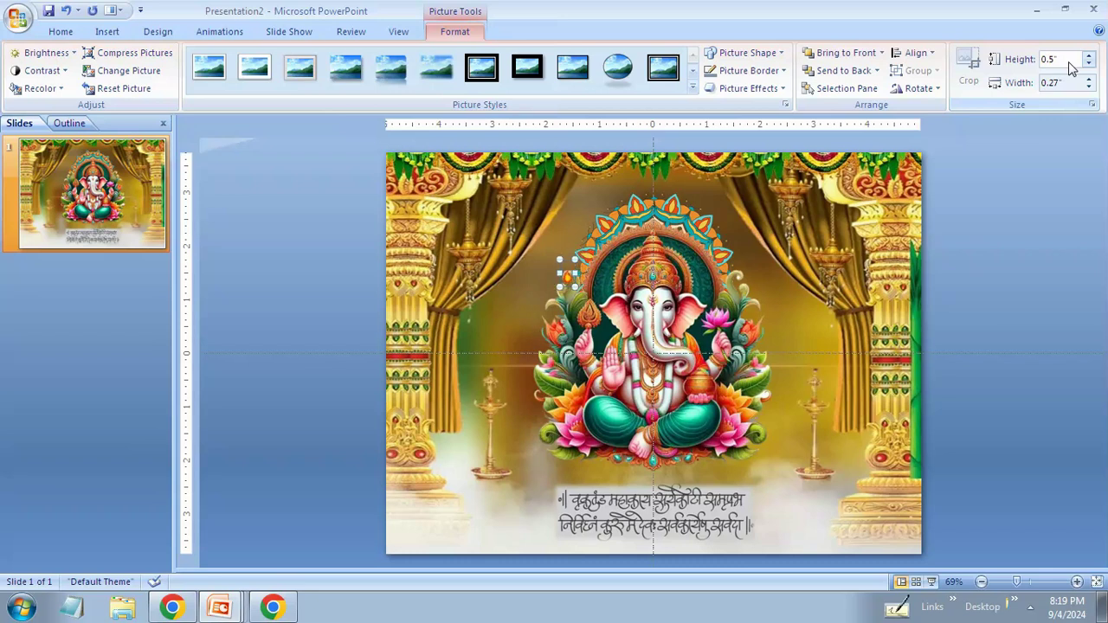
key(Down)
key(Left)
key(Down)
key(Down)
key(Down)
key(Down)
key(Down)
key(Down)
key(Down)
key(Down)
key(Down)
key(Down)
key(Down)
key(Left)
key(Left)
key(Left)
key(Left)
key(Left)
key(Left)
key(Left)
key(Left)
key(Left)
key(Left)
key(Down)
key(Down)
key(Right)
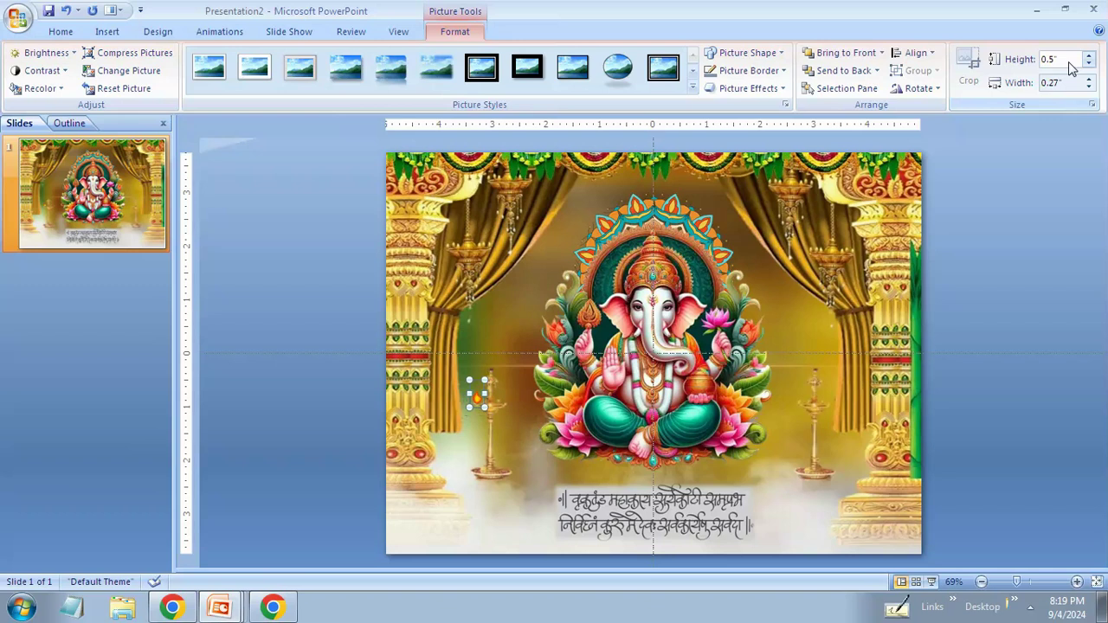
key(Right)
key(Right)
key(Right)
key(Right)
key(Down)
key(Right)
key(Right)
key(Right)
key(Right)
key(Right)
key(Right)
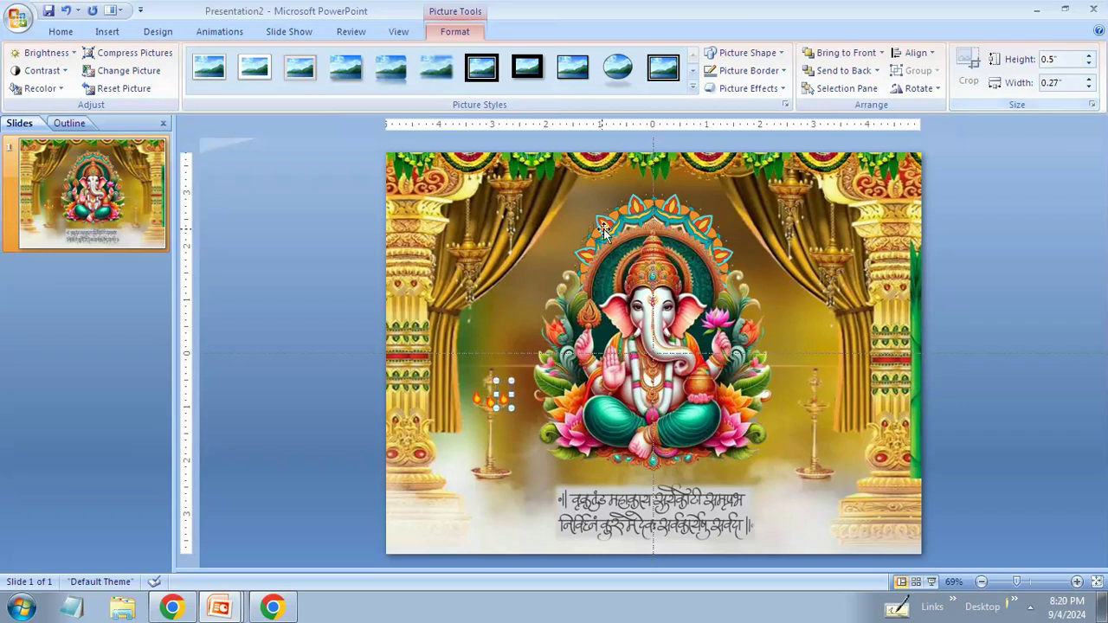
Step: Select the left lamp's flame and nudge it into place with the arrow keys
click(278, 301)
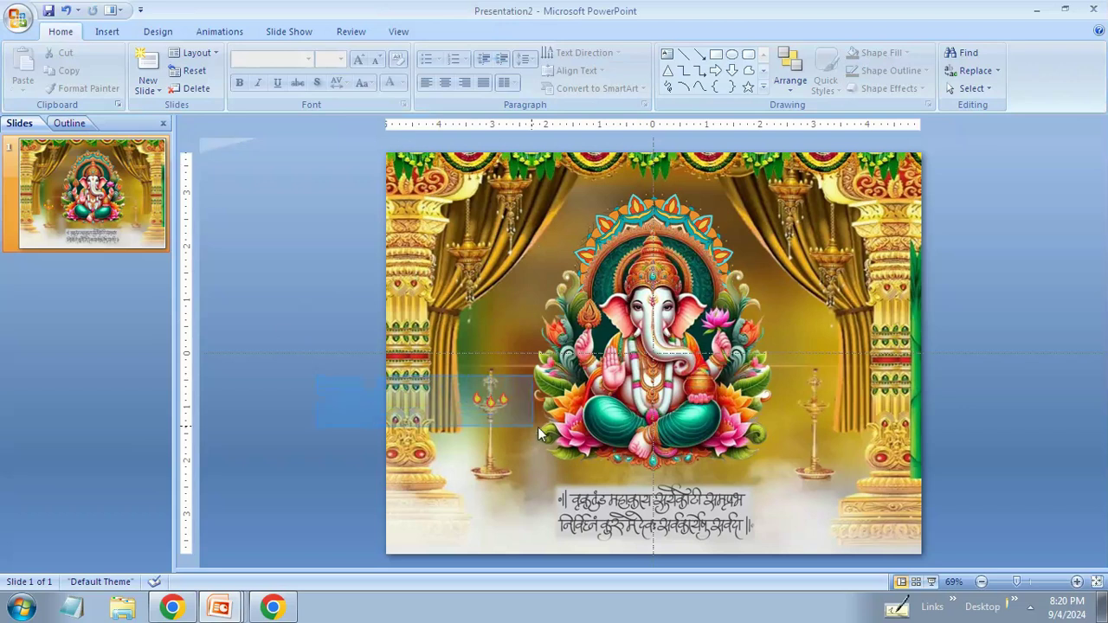
drag(317, 377, 539, 427)
key(Down)
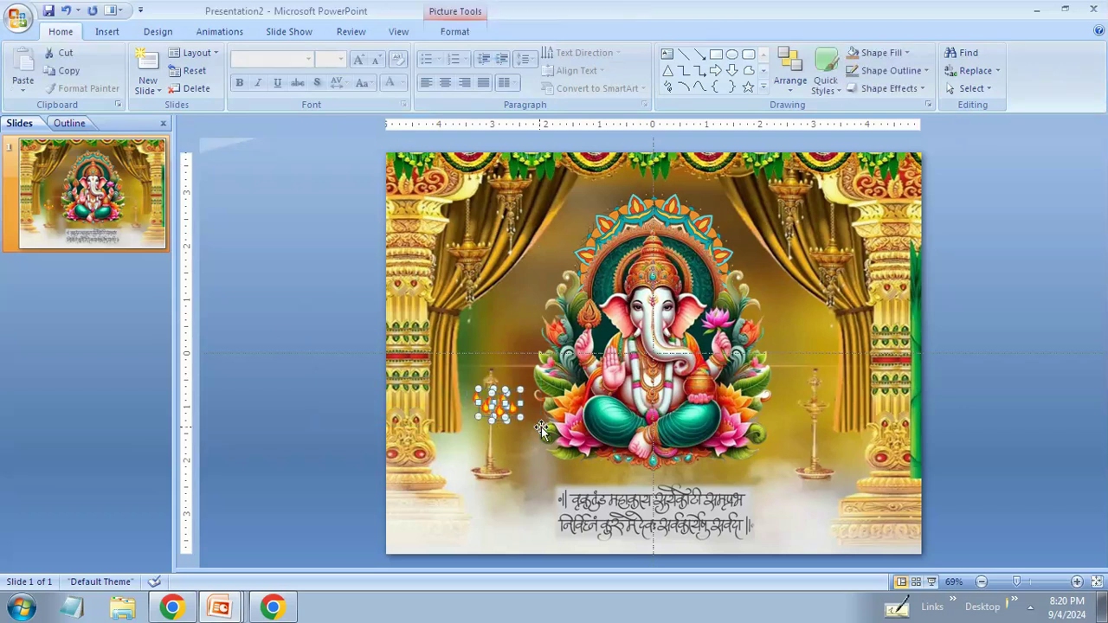
key(Down)
key(Down)
key(Up)
key(Up)
key(Right)
key(Left)
key(Right)
key(Right)
key(Right)
key(Right)
key(Right)
key(Right)
key(Right)
key(Right)
key(Right)
key(Right)
key(Right)
key(Right)
key(Right)
key(Right)
key(Right)
key(Right)
key(Right)
key(Right)
key(Right)
key(Right)
key(Right)
key(Right)
key(Right)
key(Right)
key(Right)
key(Right)
key(Right)
key(Right)
key(Right)
key(Right)
key(Right)
key(Right)
key(Right)
key(Right)
key(Right)
key(Right)
key(Right)
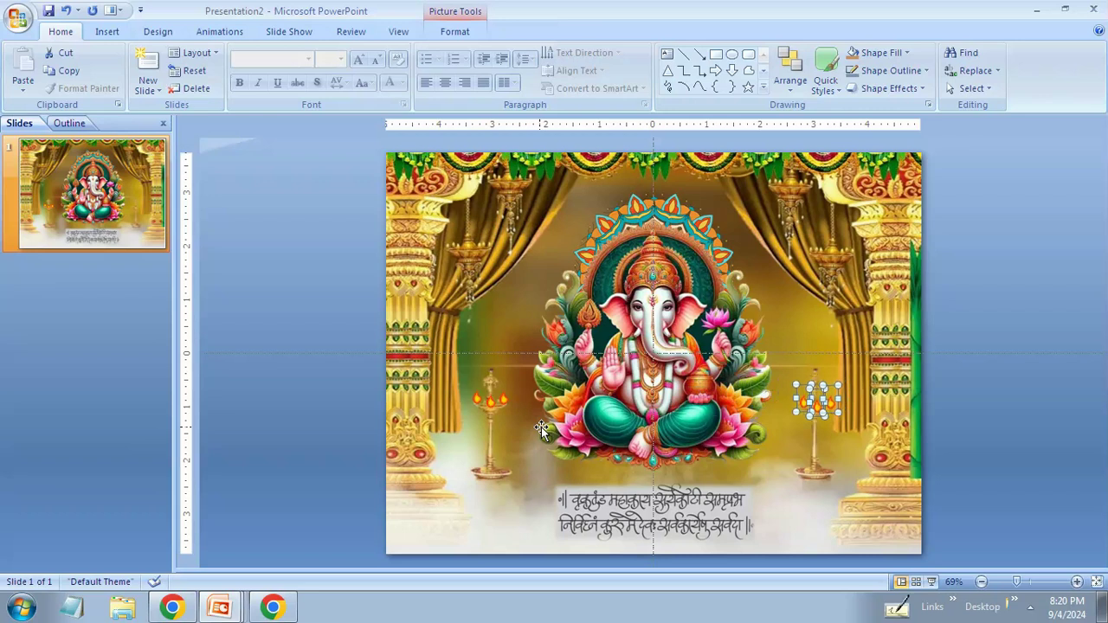
Step: Check the right lamp's flame, then zoom the slide in to 90%
click(930, 419)
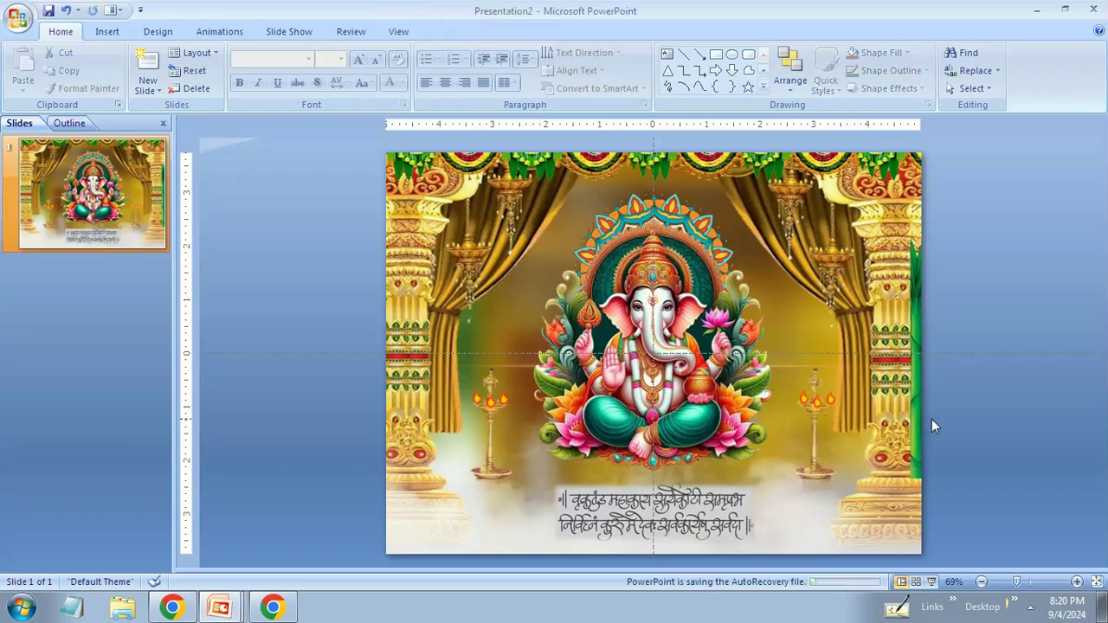
drag(793, 416, 793, 416)
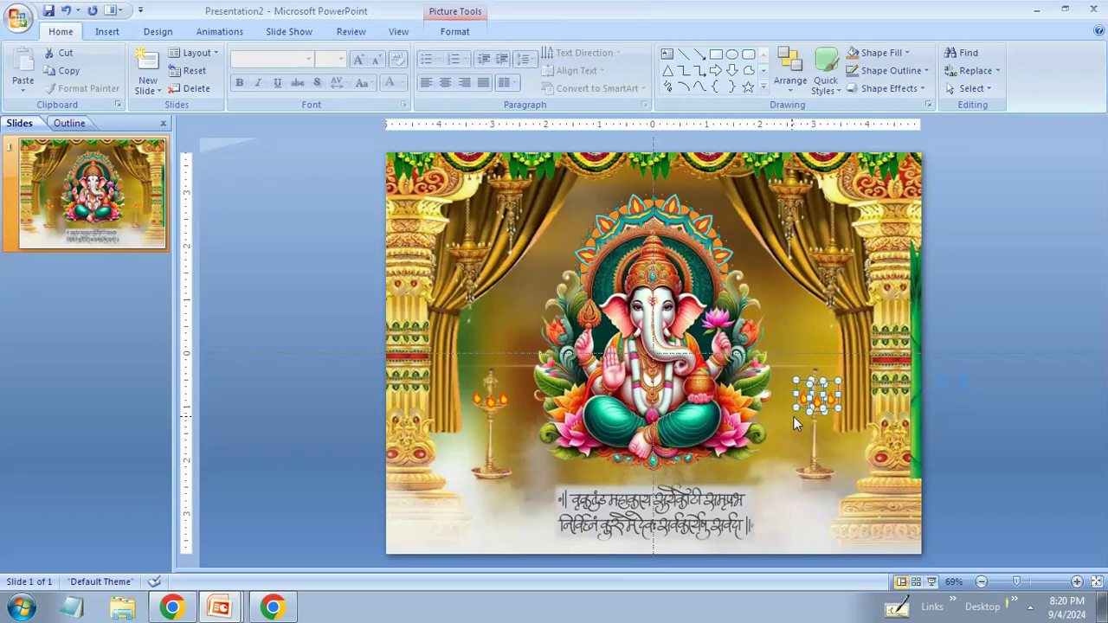
click(1023, 413)
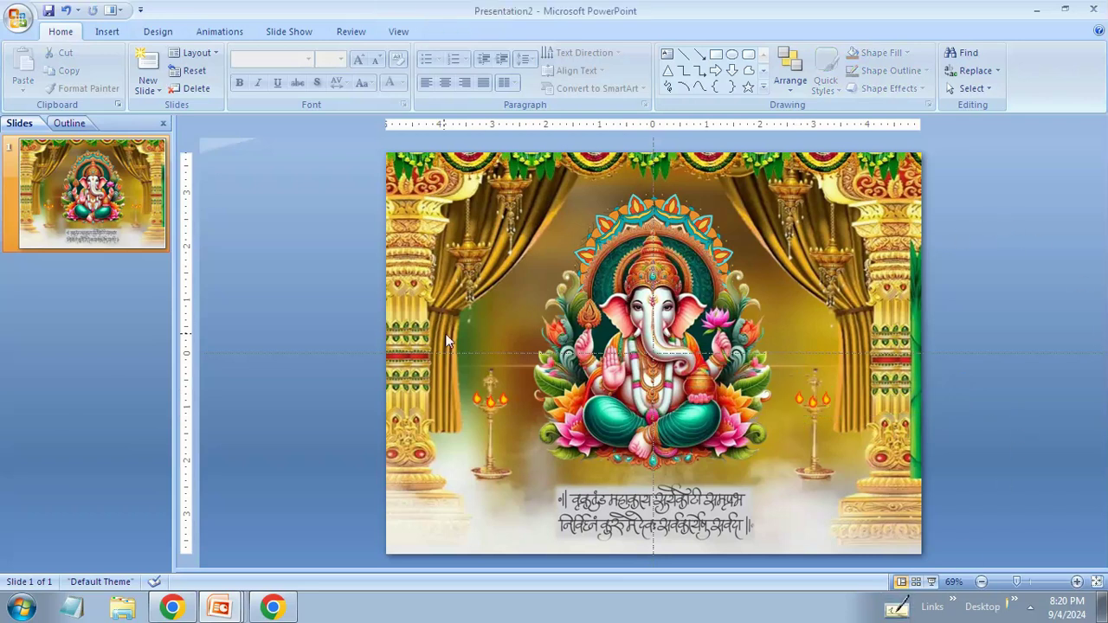
drag(914, 381, 784, 417)
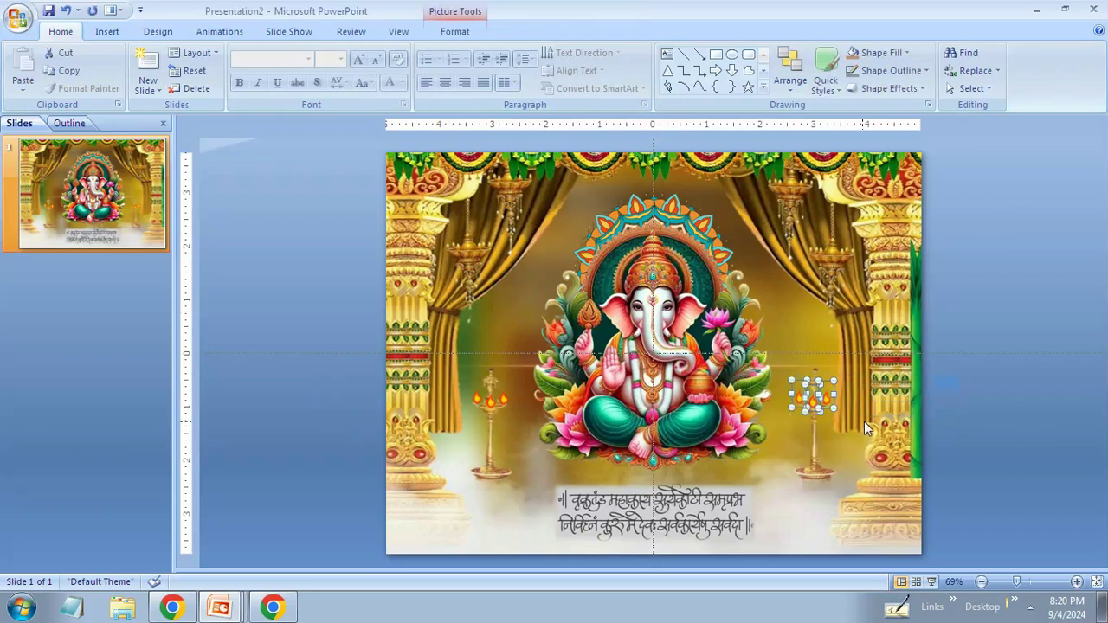
click(892, 400)
click(1076, 581)
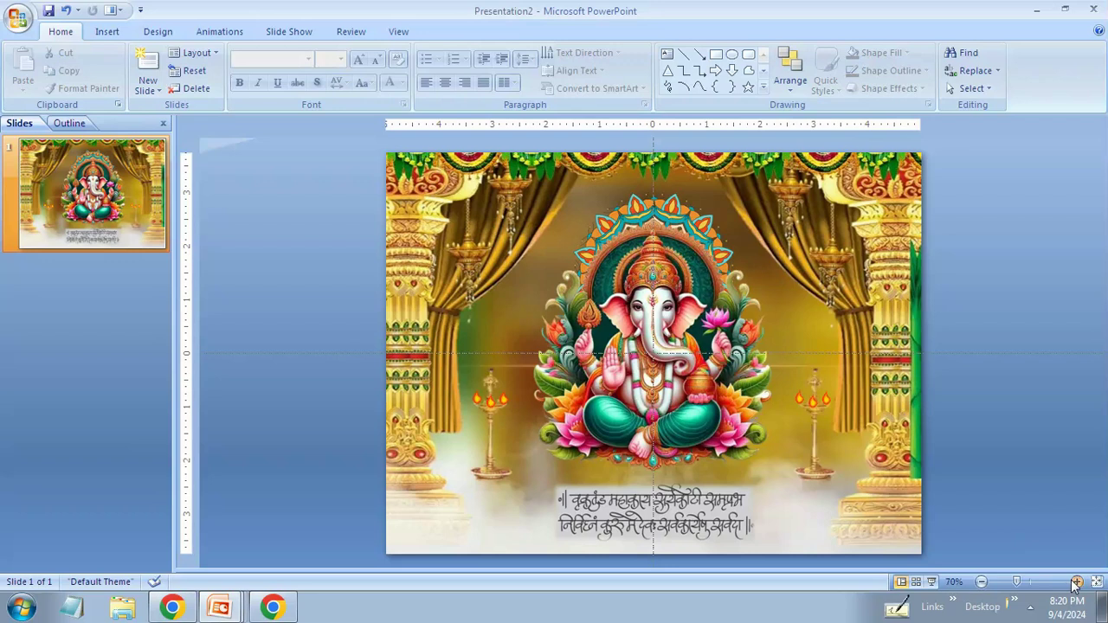
click(1076, 582)
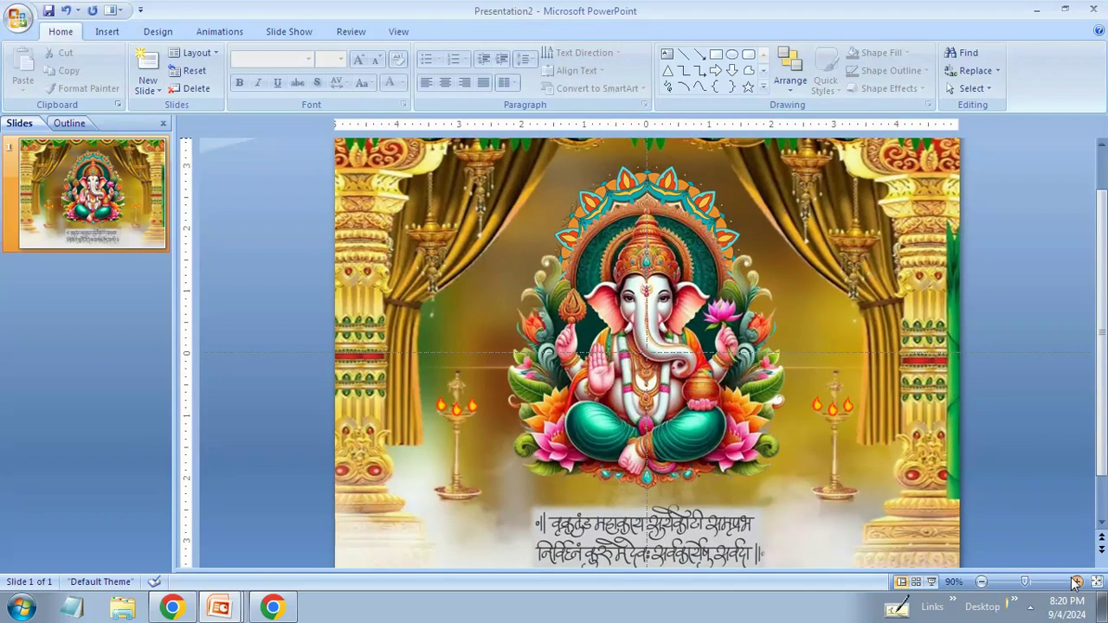
click(1076, 582)
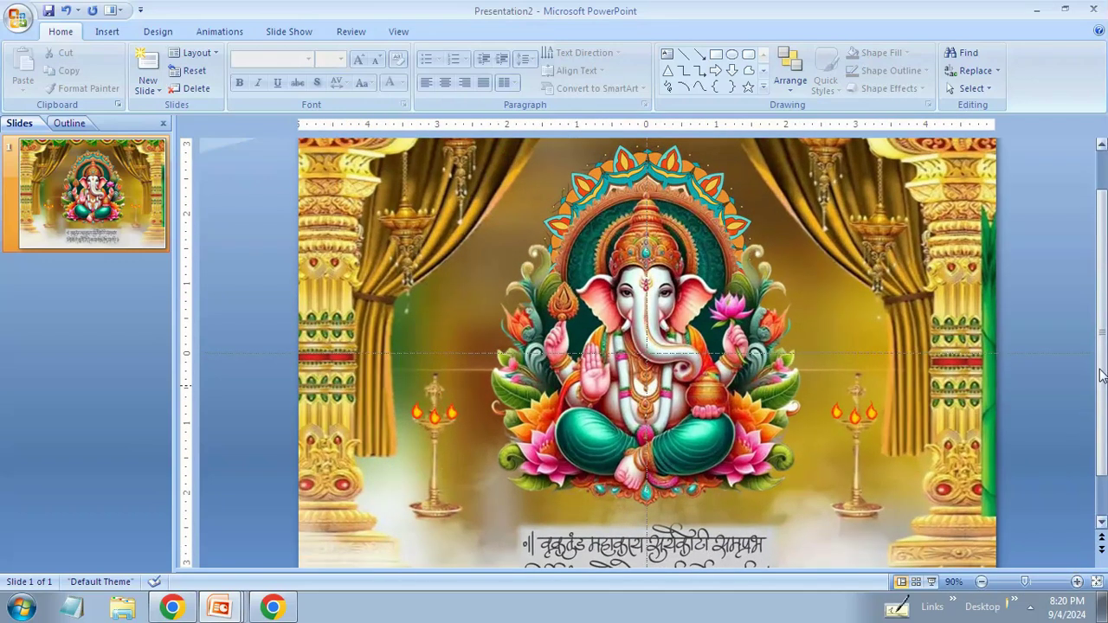
Step: Drag the small flame copy up toward the right curtain's hanging lamp
drag(1093, 397, 1093, 354)
click(835, 465)
mouse_move(835, 464)
mouse_down()
mouse_move(845, 487)
mouse_move(847, 278)
mouse_up()
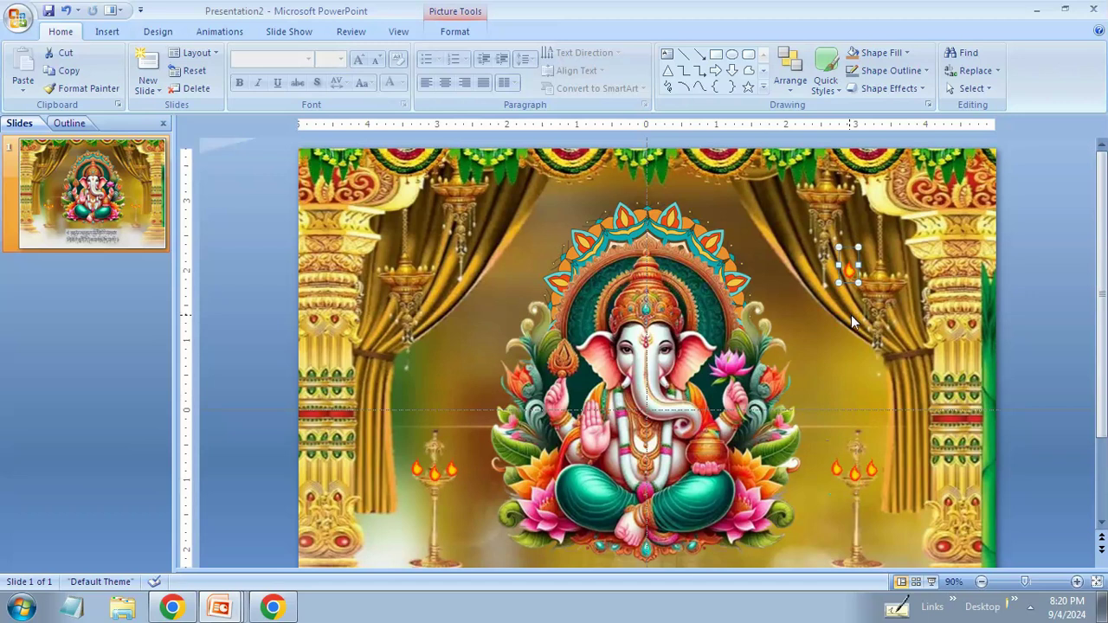
drag(852, 272, 859, 263)
key(Down)
key(Left)
key(Down)
scroll(897, 299, up, 1)
scroll(897, 299, down, 2)
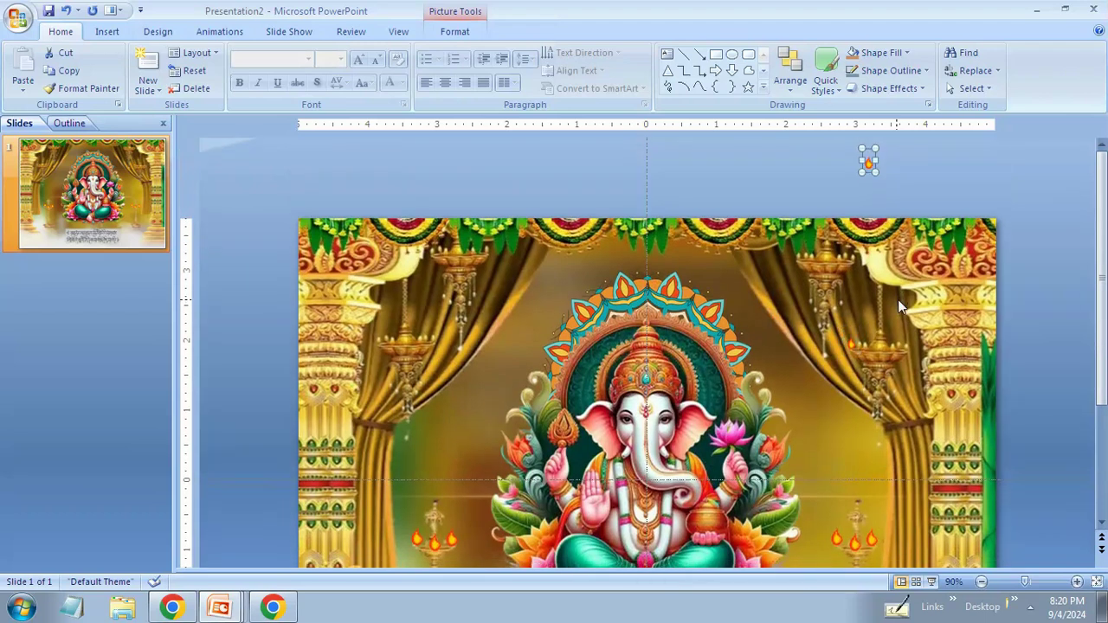
Step: Nudge the flame with arrow keys until it sits on the right hanging lamp
key(Down)
key(Down)
key(Down)
key(Down)
key(Down)
key(Down)
key(Down)
key(Down)
key(Down)
key(Down)
key(Down)
key(Down)
key(Left)
key(Down)
key(Down)
key(Right)
key(Right)
key(Right)
key(Right)
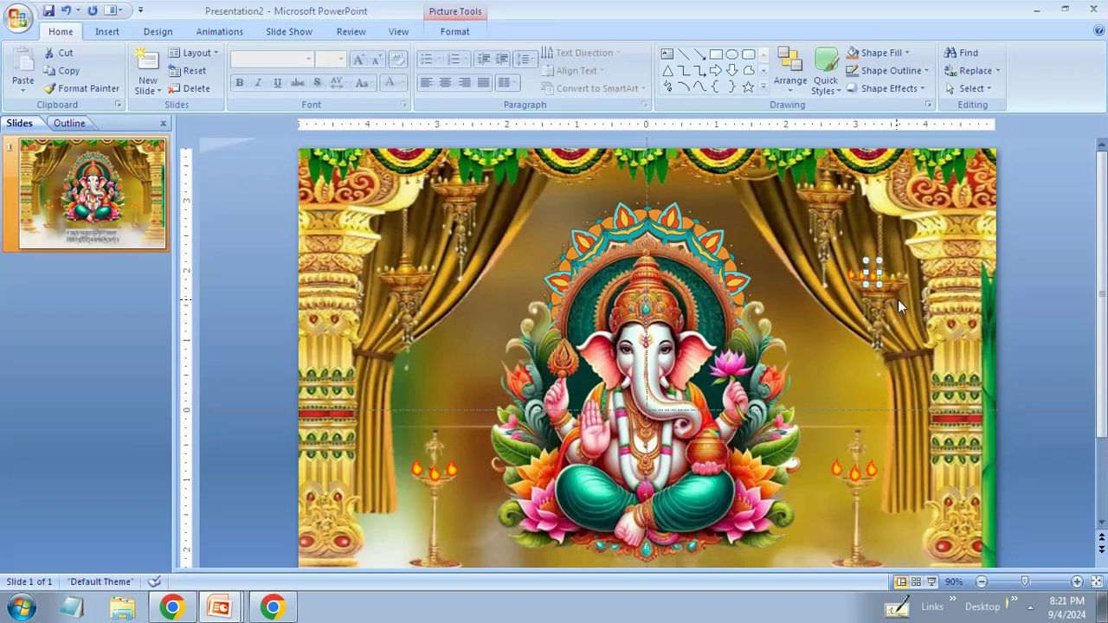
key(Right)
key(Right)
key(Right)
key(Right)
key(Right)
key(Right)
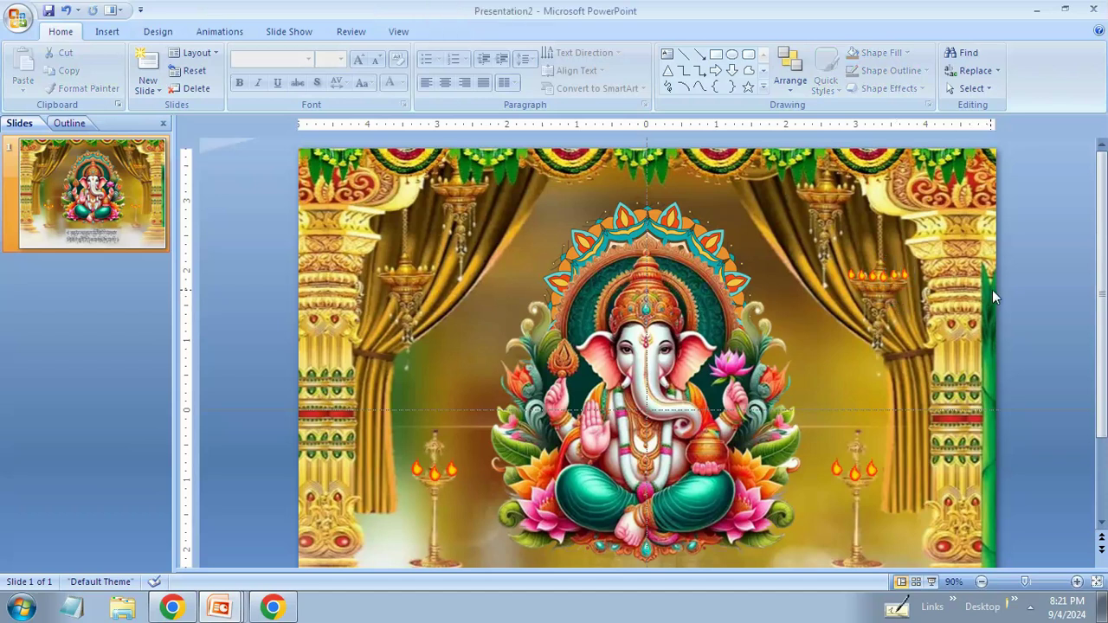
key(Left)
key(Left)
key(Down)
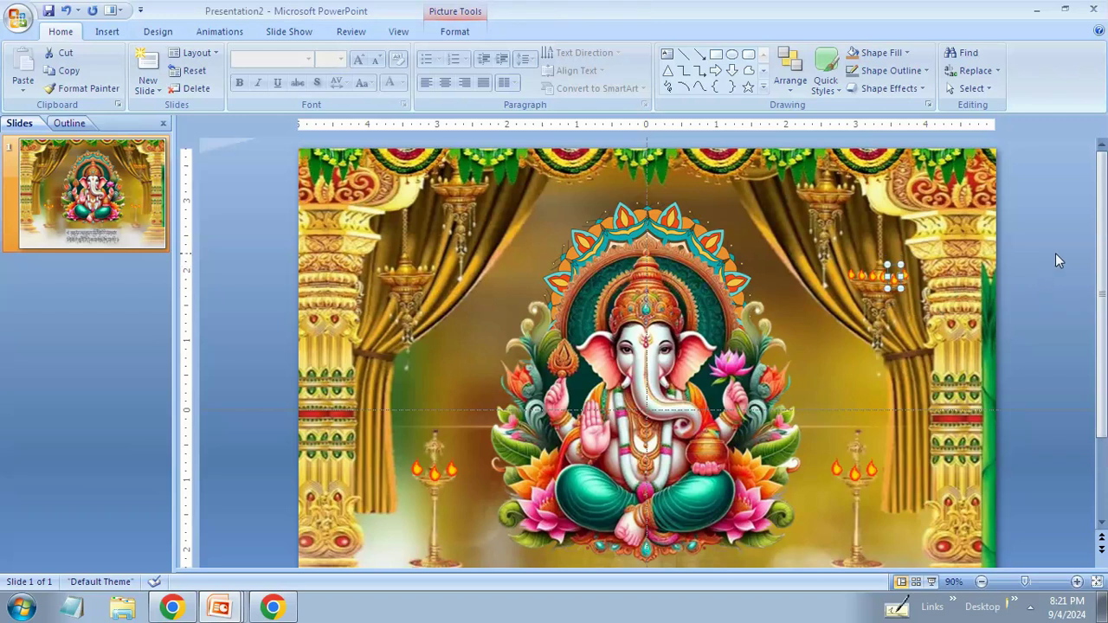
key(Down)
key(Up)
Step: Deselect and reselect the right curtain lamp's flame to check its placement
click(969, 286)
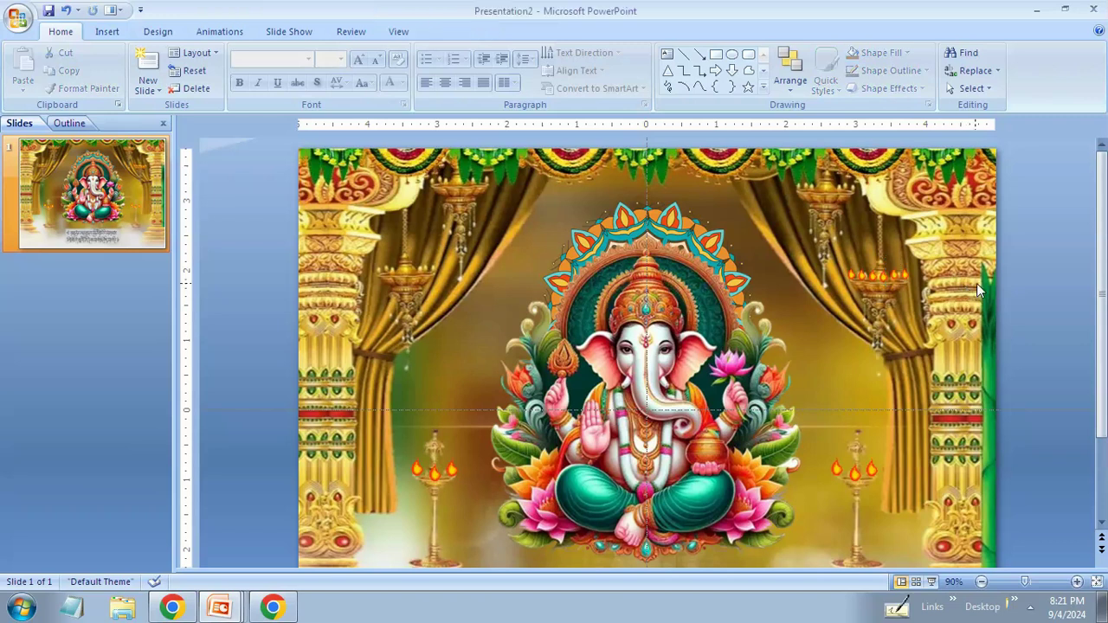
click(894, 273)
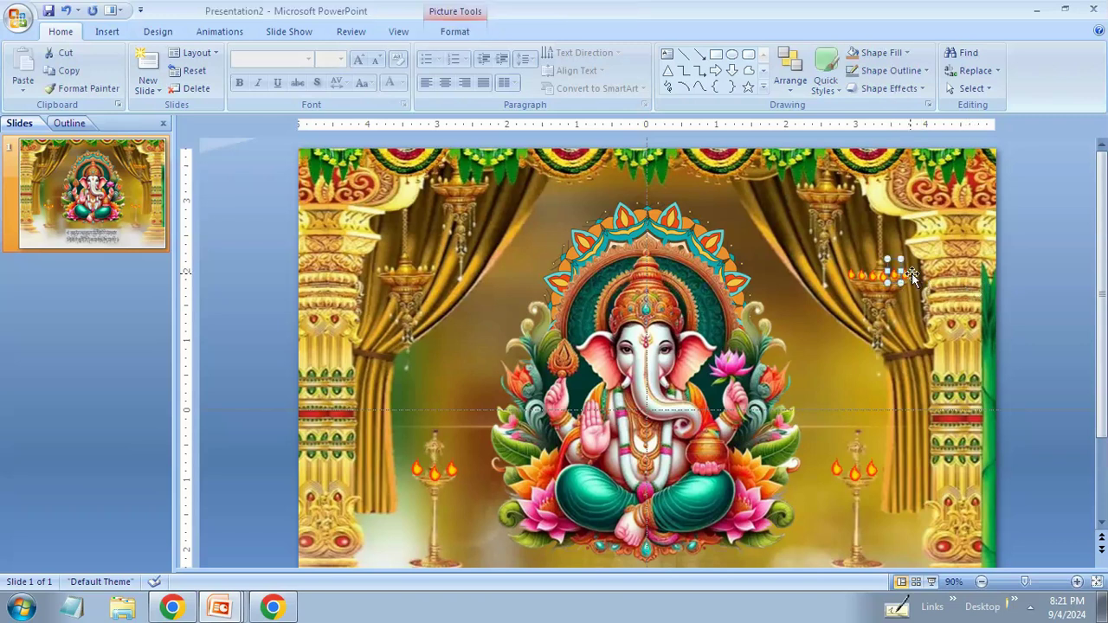
click(1004, 264)
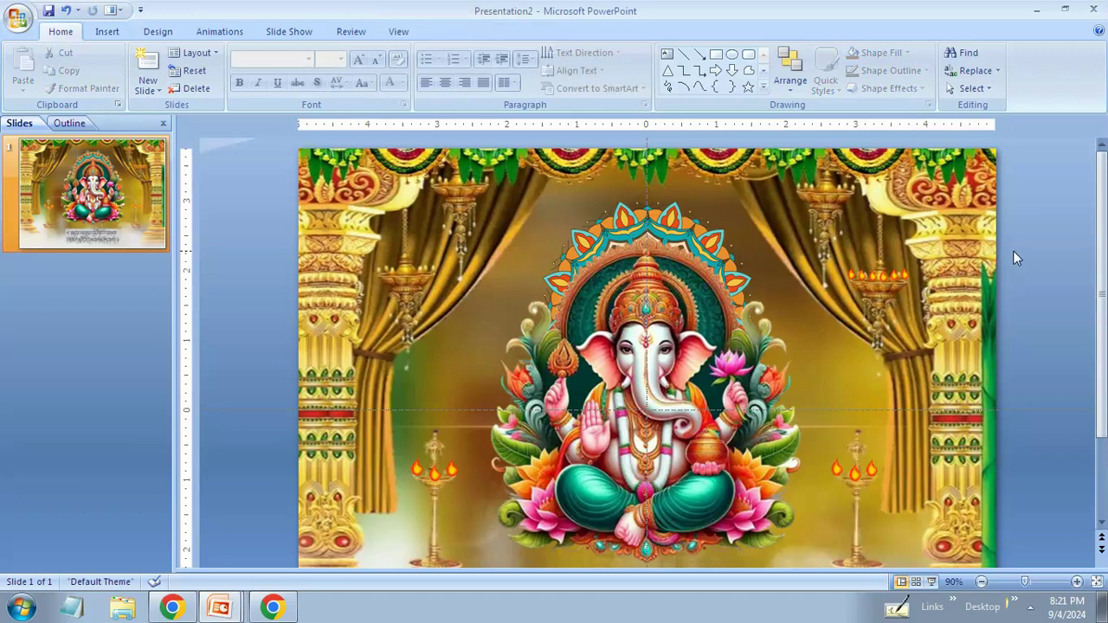
click(878, 277)
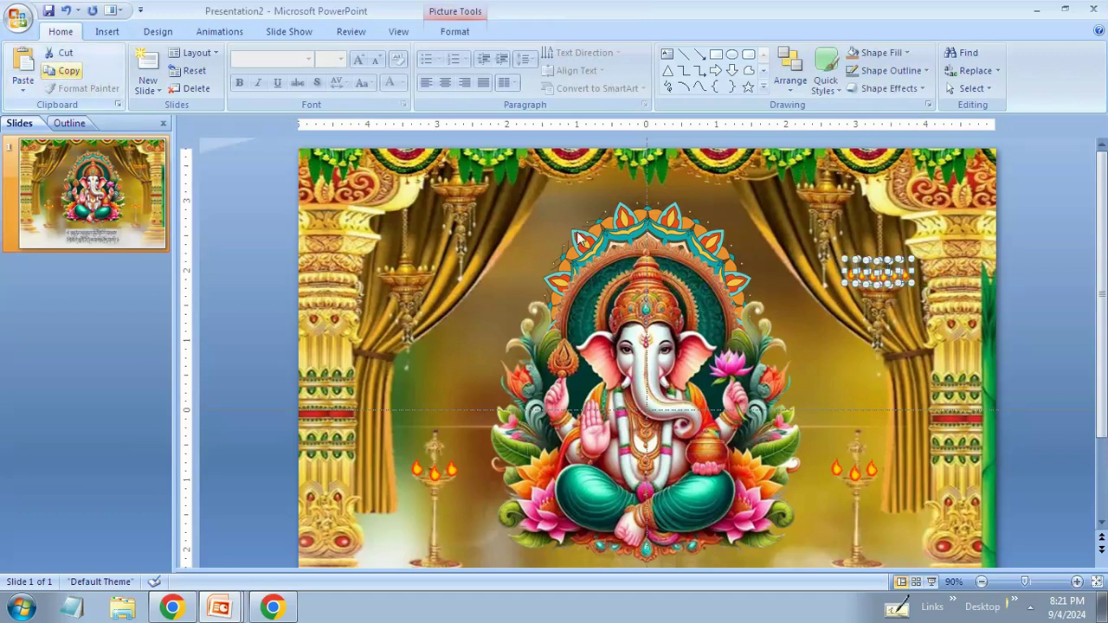
Step: Shift the right curtain flame slightly down and right
drag(851, 283, 861, 294)
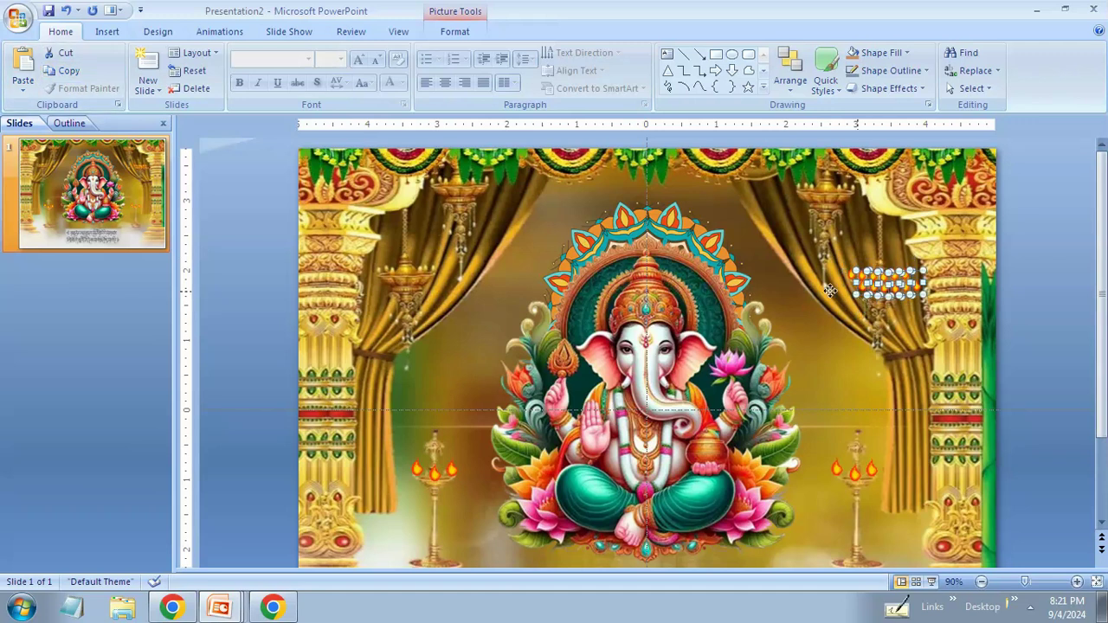
click(382, 275)
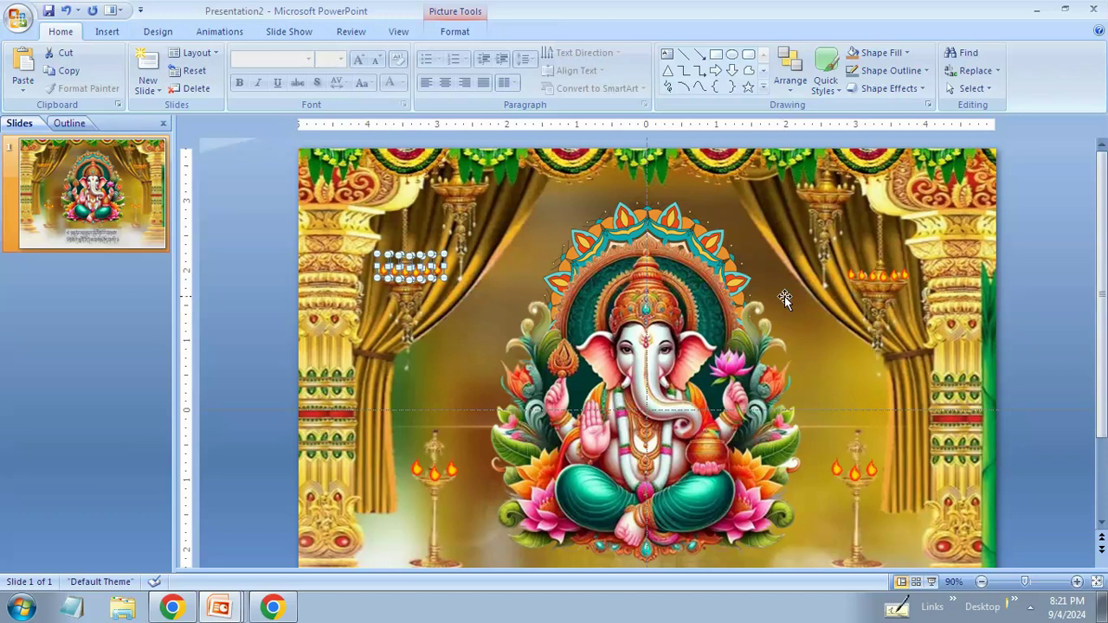
click(1018, 271)
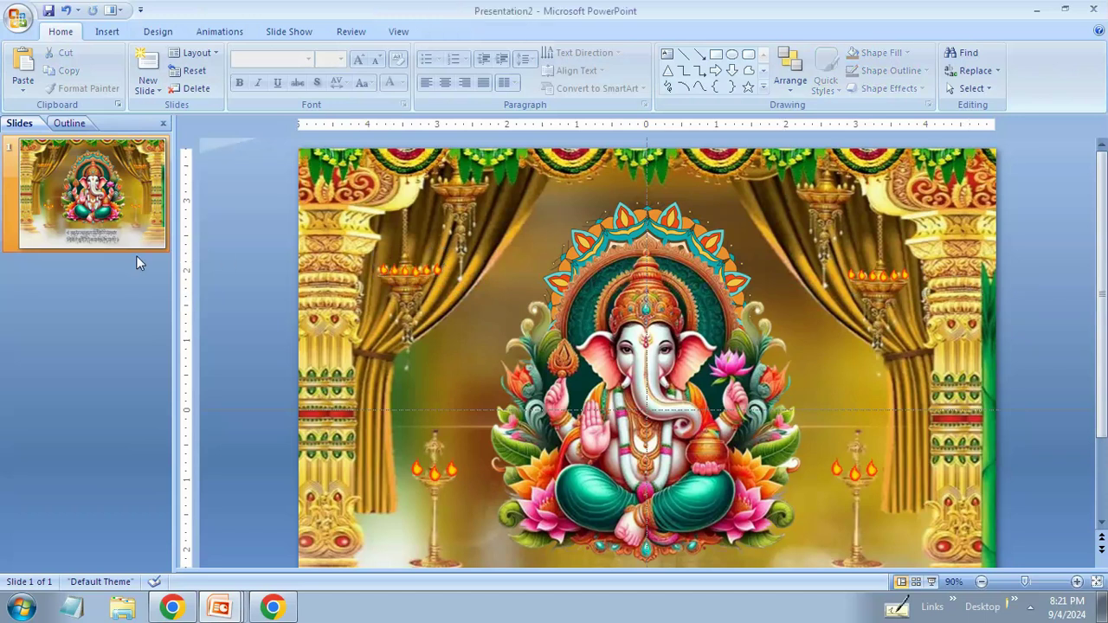
Step: Box-select the flame over the left curtain lamp to check it, then clear the selection
drag(239, 250, 482, 312)
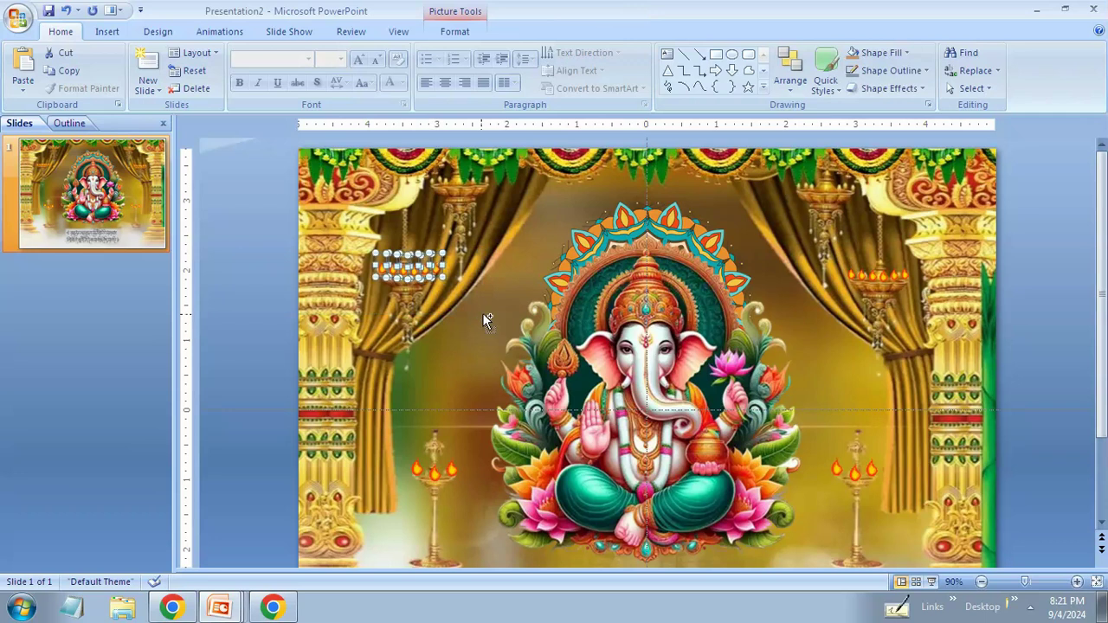
click(483, 314)
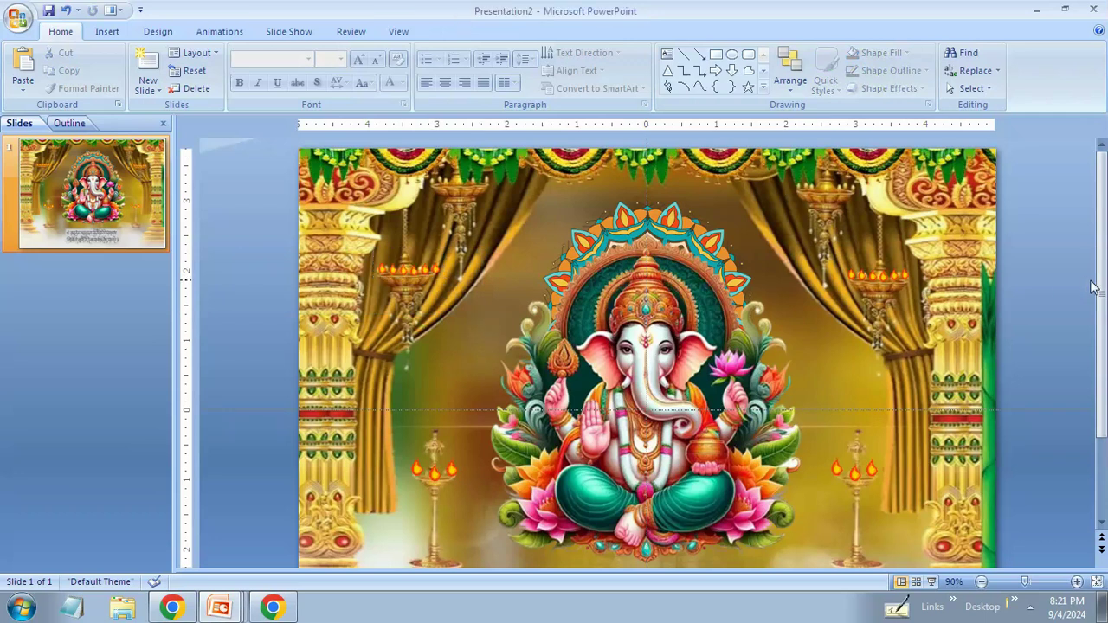
drag(268, 239, 474, 315)
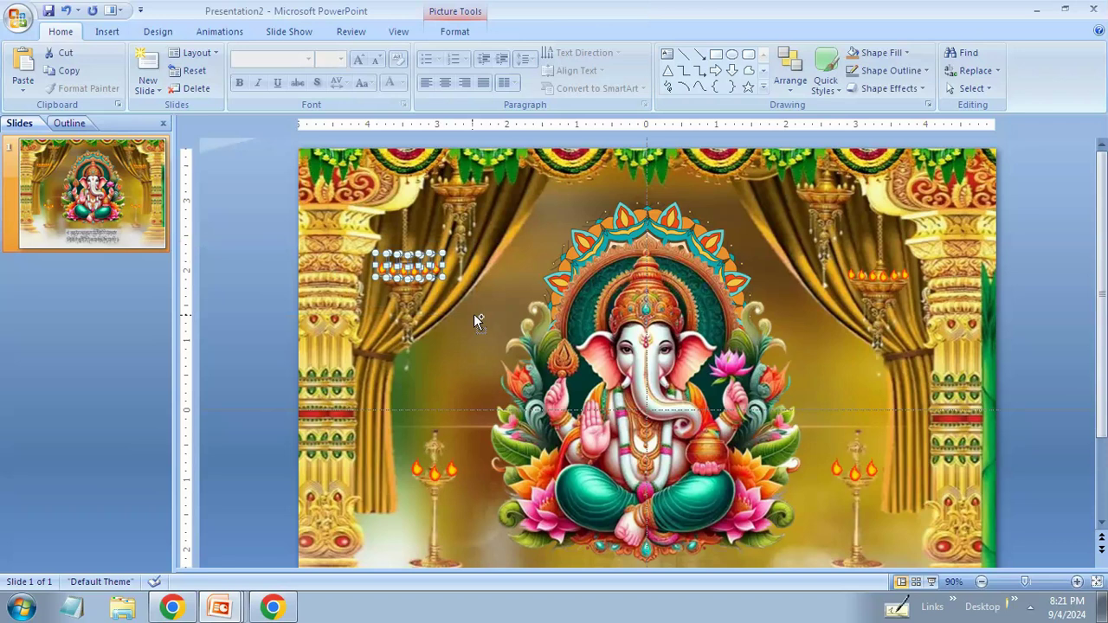
click(1040, 260)
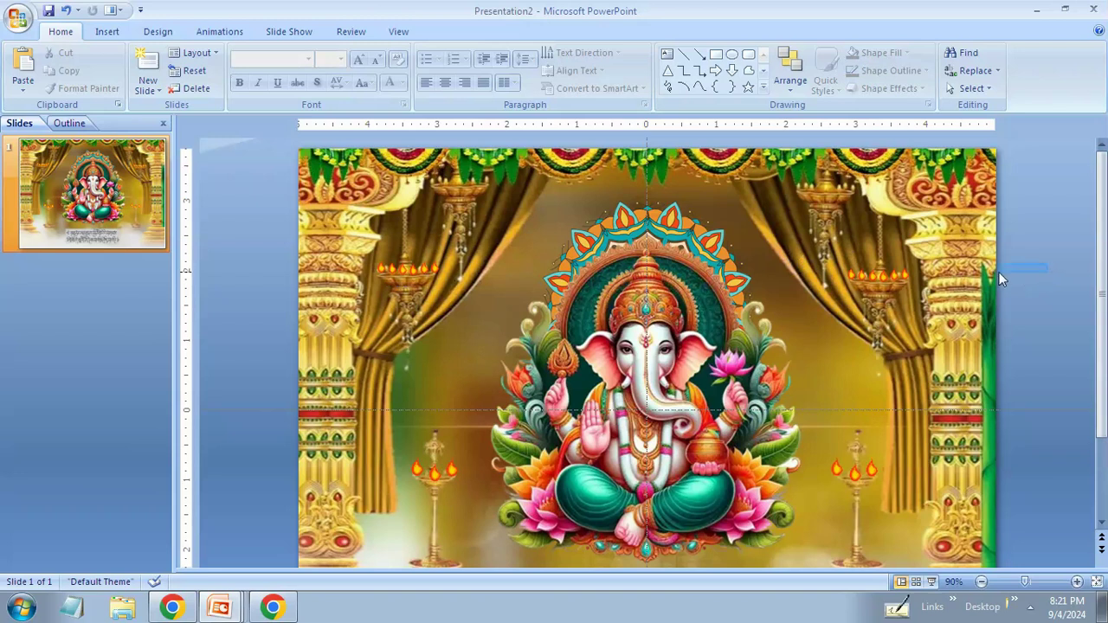
Step: Drag the small flame up to the upper right lamp and nudge it right and down
click(851, 275)
mouse_move(852, 271)
mouse_down()
mouse_move(861, 286)
mouse_move(797, 181)
mouse_up()
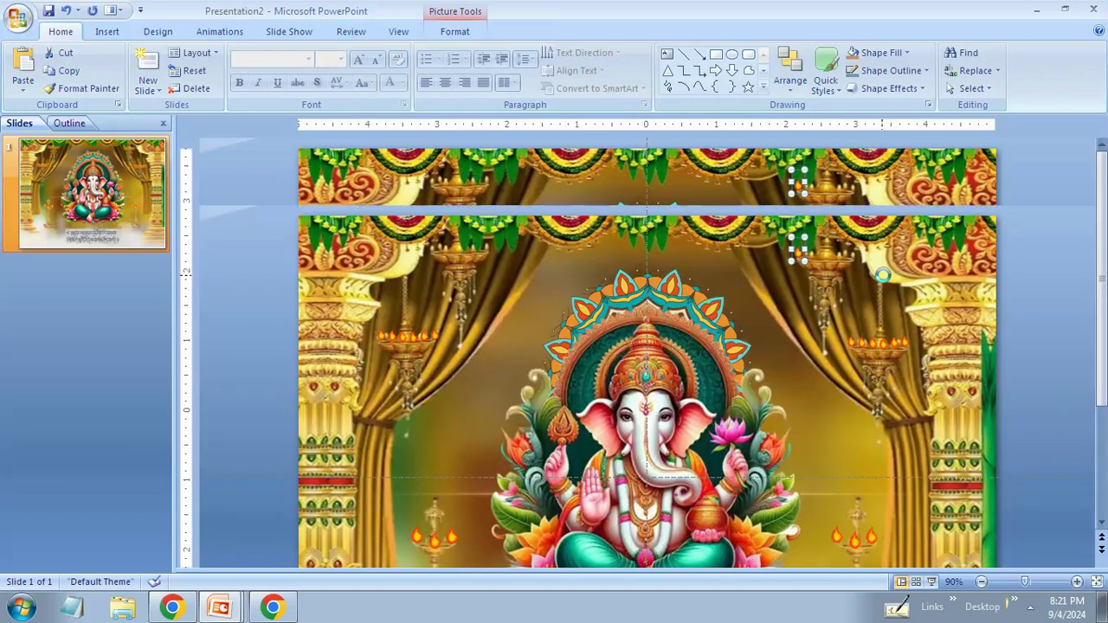
scroll(884, 281, down, 2)
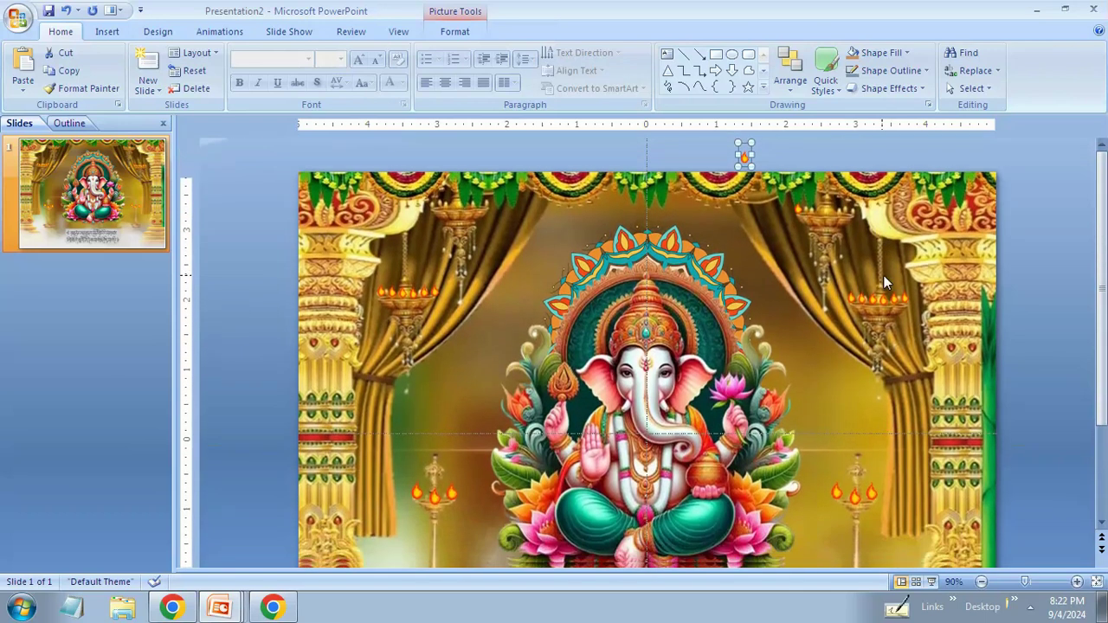
key(Right)
key(Right)
key(Right)
key(Down)
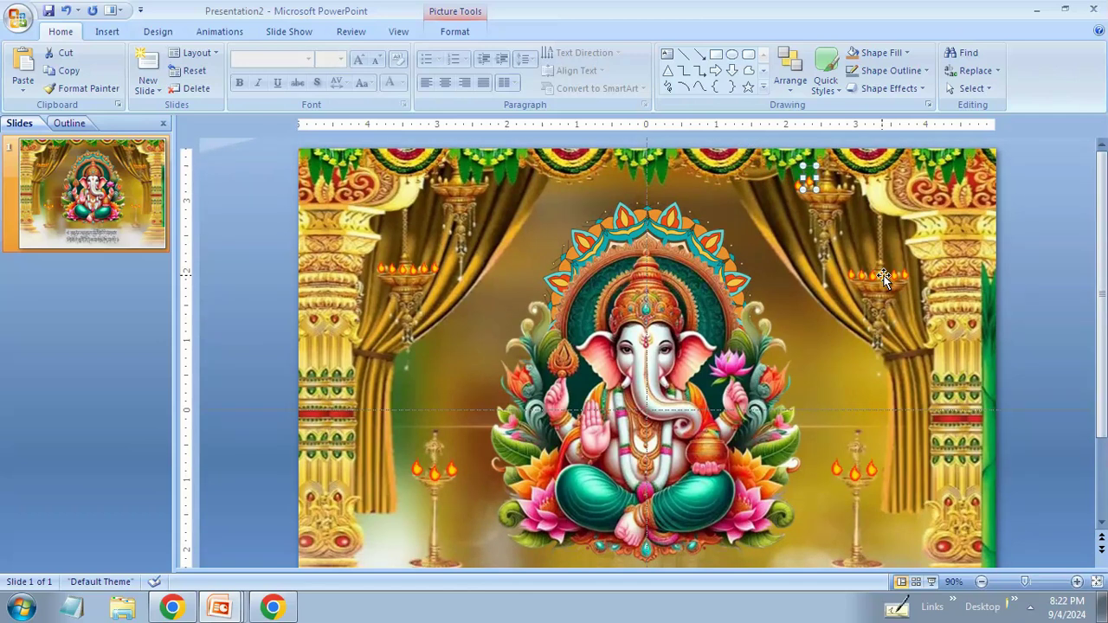
key(Down)
key(Down)
key(Down)
key(Right)
key(Right)
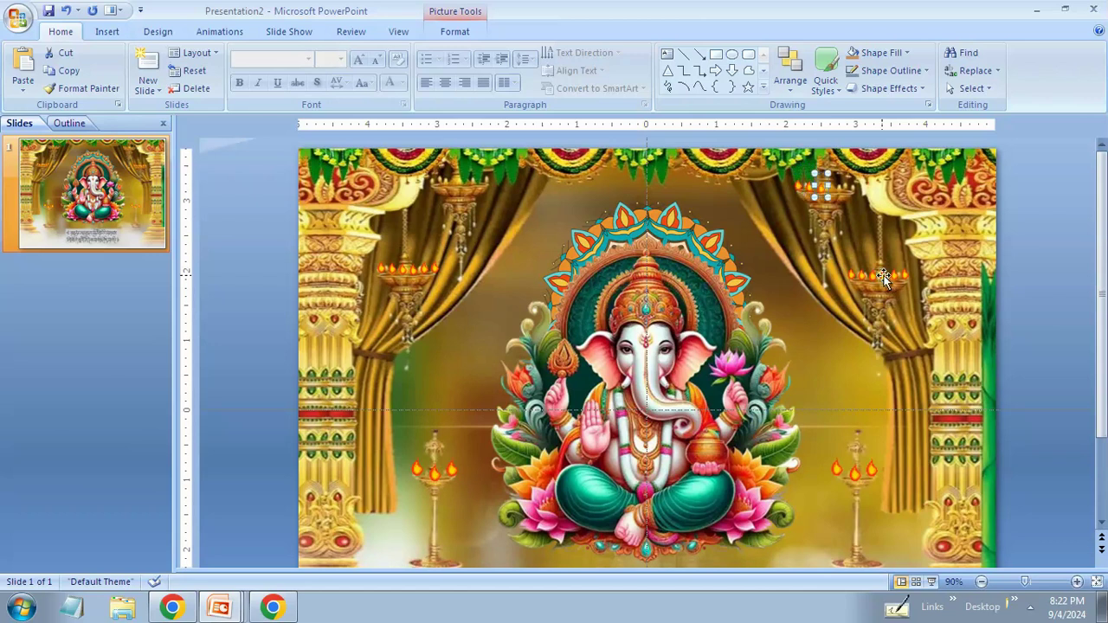
key(Right)
key(Right)
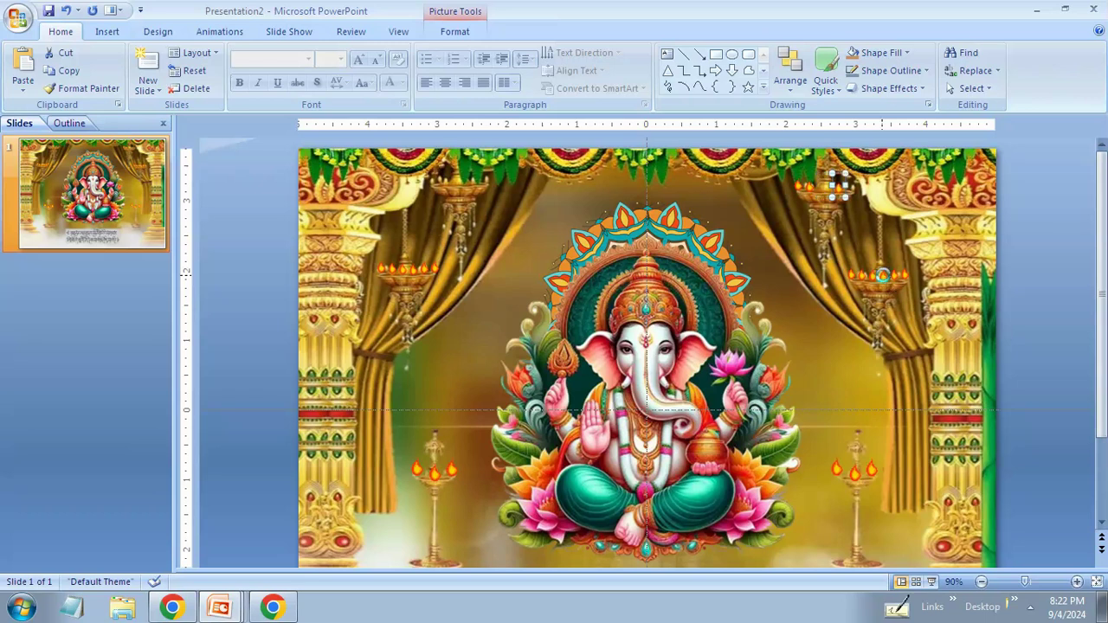
key(Right)
key(Right)
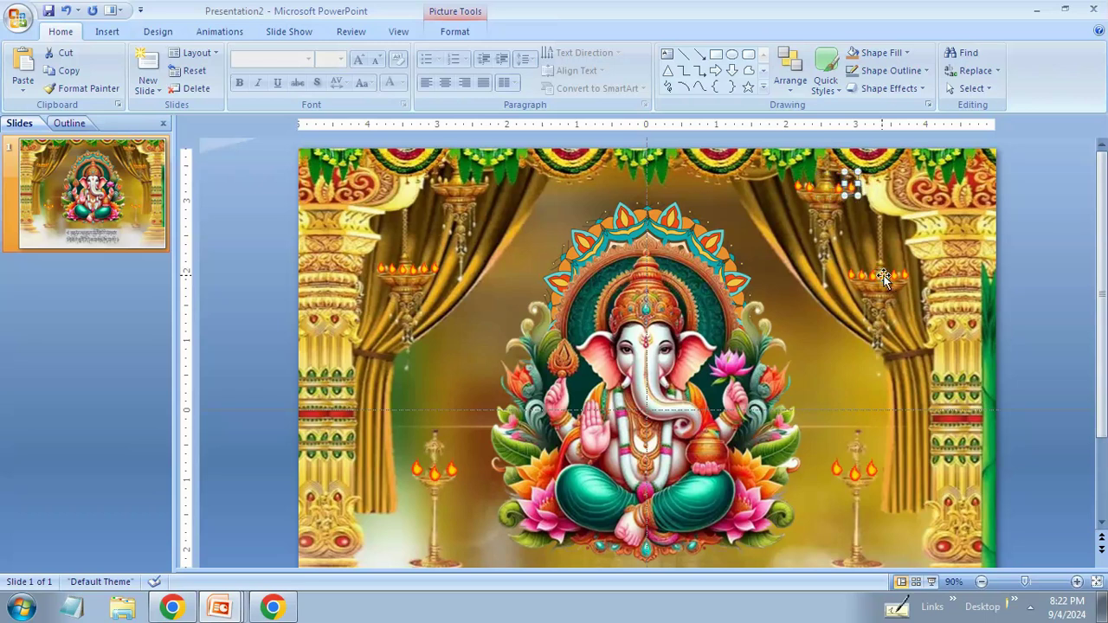
click(1067, 281)
Step: Reselect the flame and fine-tune it left onto the upper right lamp
drag(1055, 173, 789, 224)
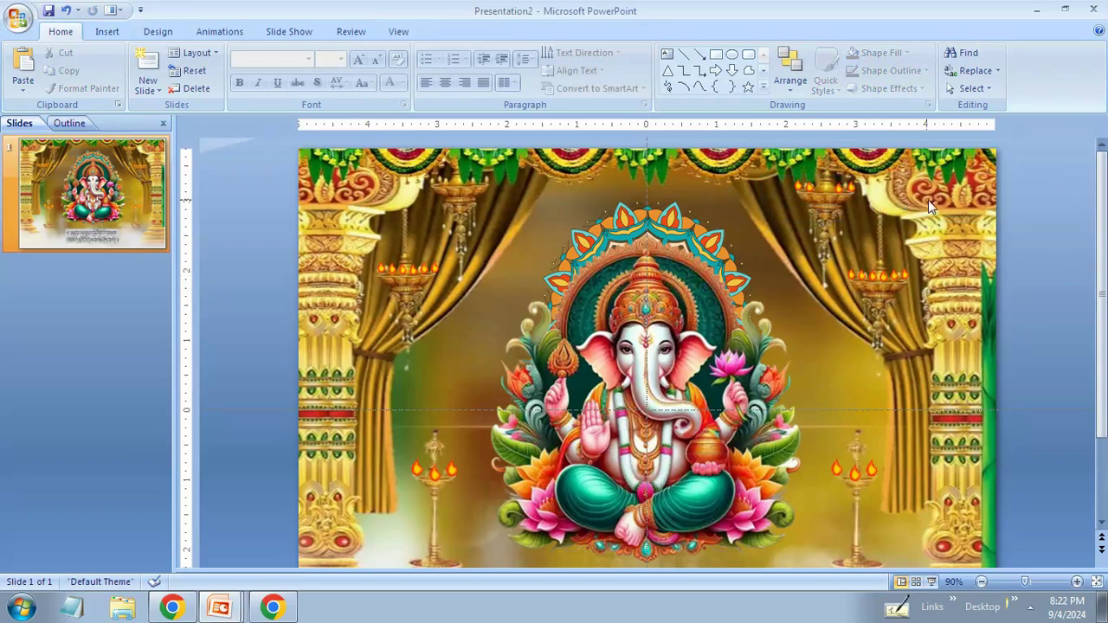
click(822, 183)
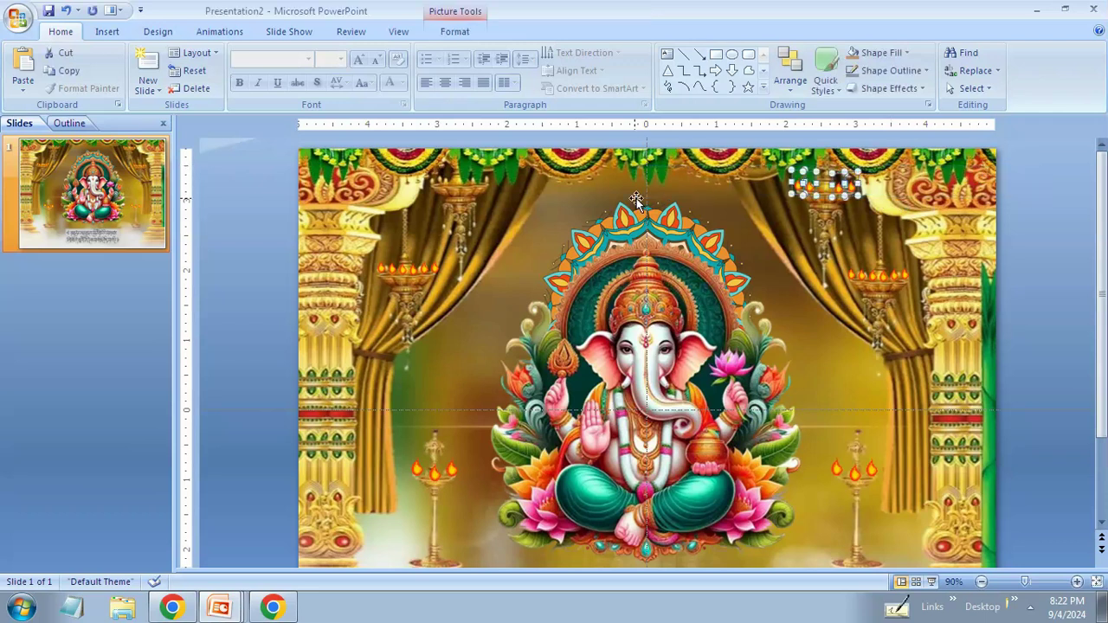
key(Right)
key(Right)
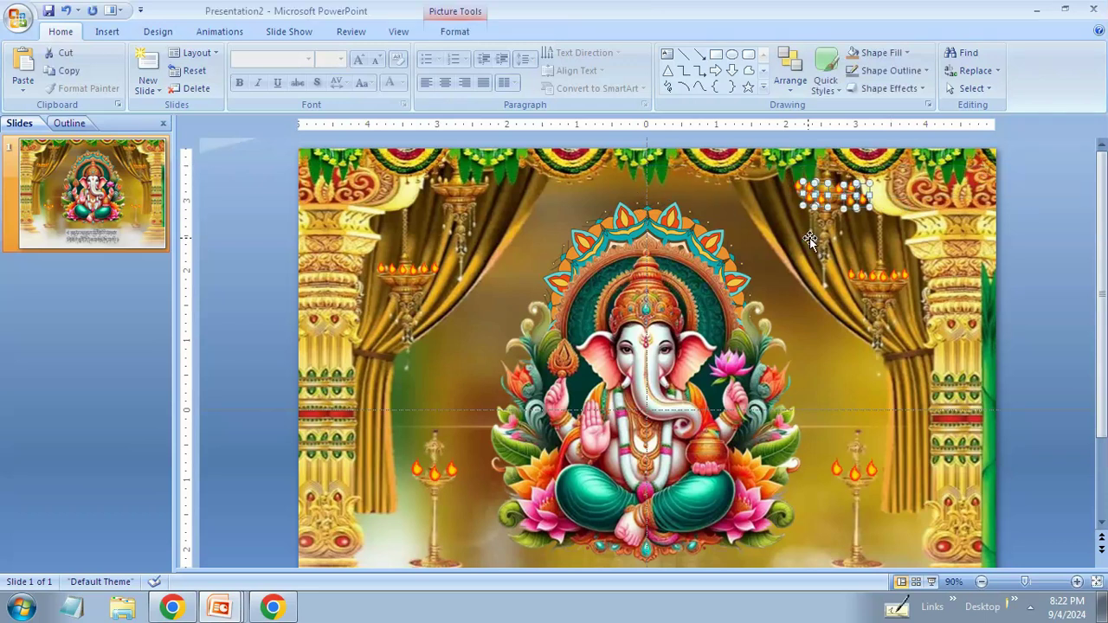
key(Left)
key(Left)
key(Left)
key(Left)
key(Left)
key(Left)
key(Left)
key(Left)
key(Left)
key(Left)
key(Left)
key(Left)
key(Left)
key(Left)
key(Left)
key(Left)
key(Left)
key(Left)
key(Left)
key(Left)
key(Left)
key(Left)
key(Left)
key(Left)
key(Left)
key(Left)
key(Left)
key(Left)
key(Left)
key(Left)
key(Left)
key(Left)
key(Left)
click(266, 300)
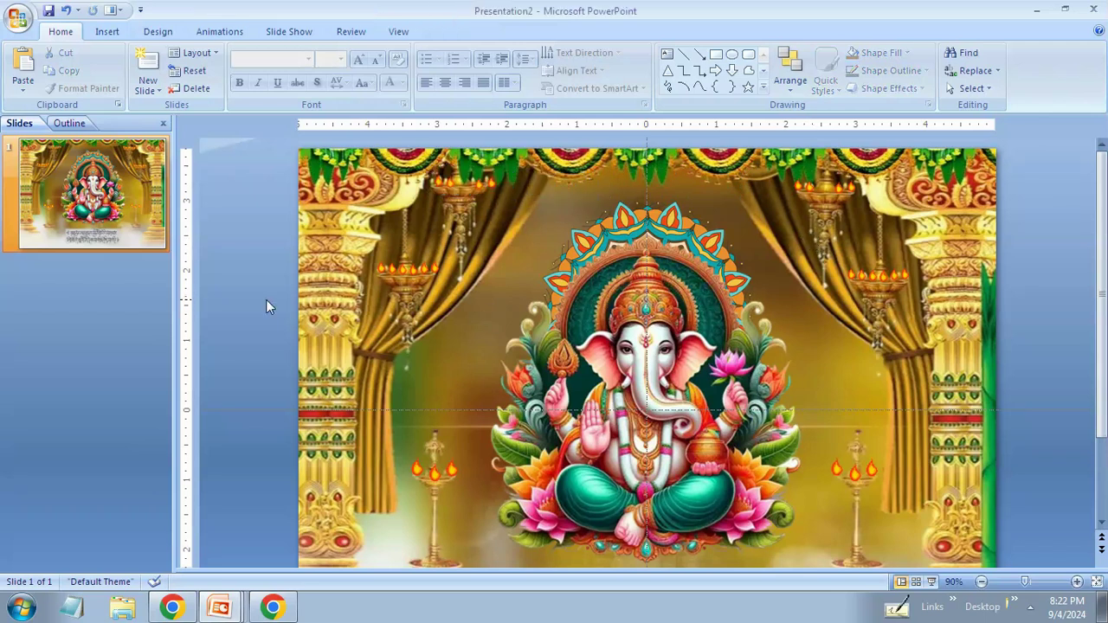
Step: Nudge the flame with arrow keys down onto the upper left hanging lamp
click(479, 183)
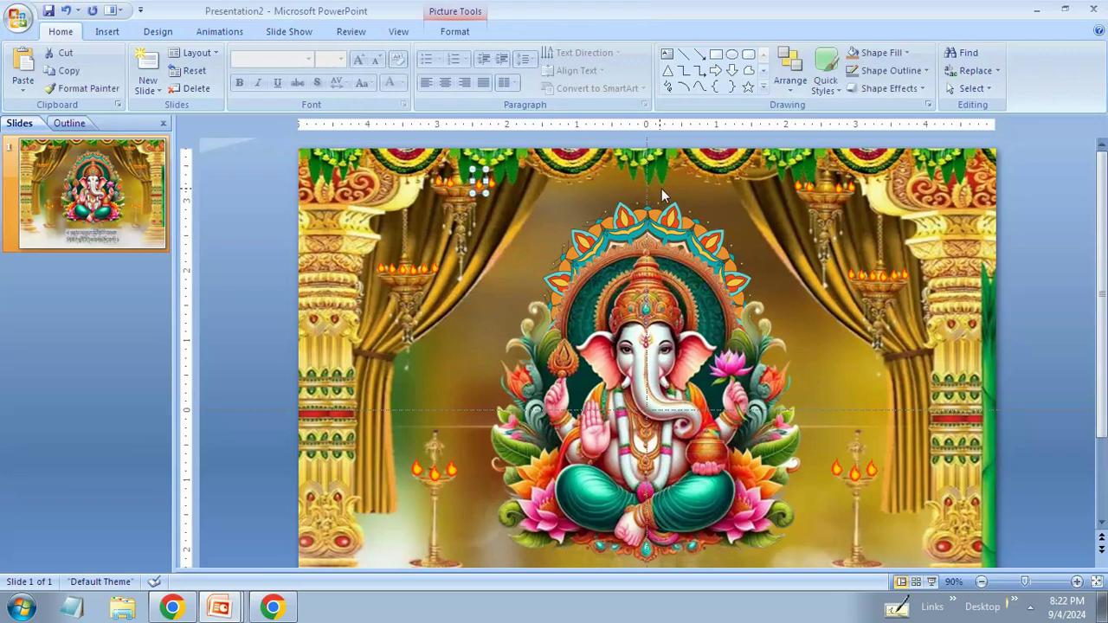
key(Right)
key(Right)
key(Up)
key(Left)
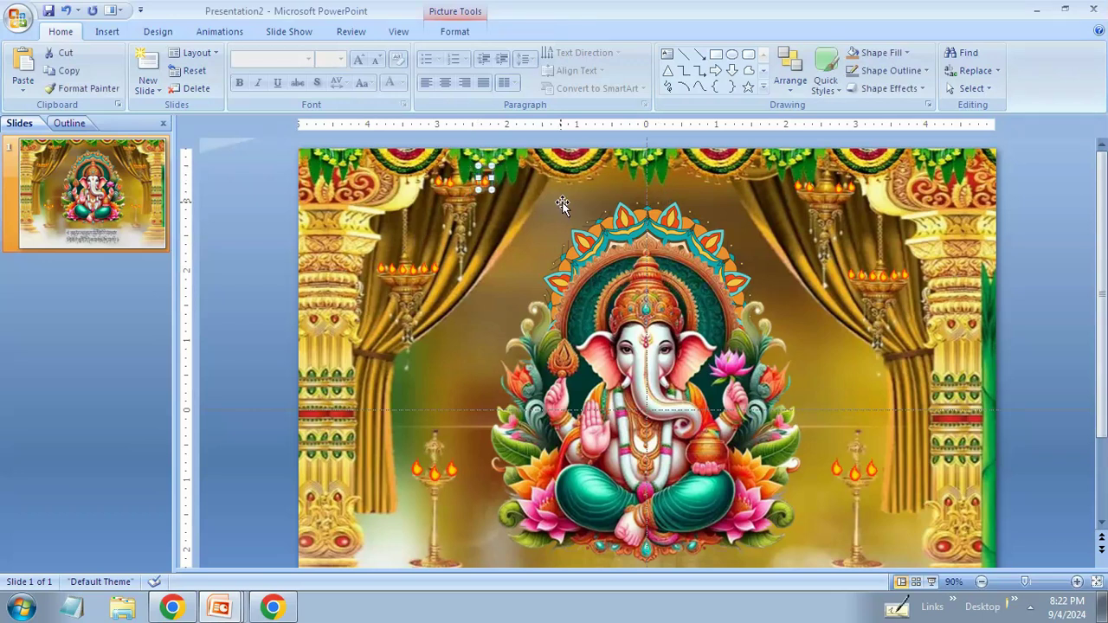
key(Down)
key(Down)
key(Down)
key(Left)
key(Left)
click(1066, 228)
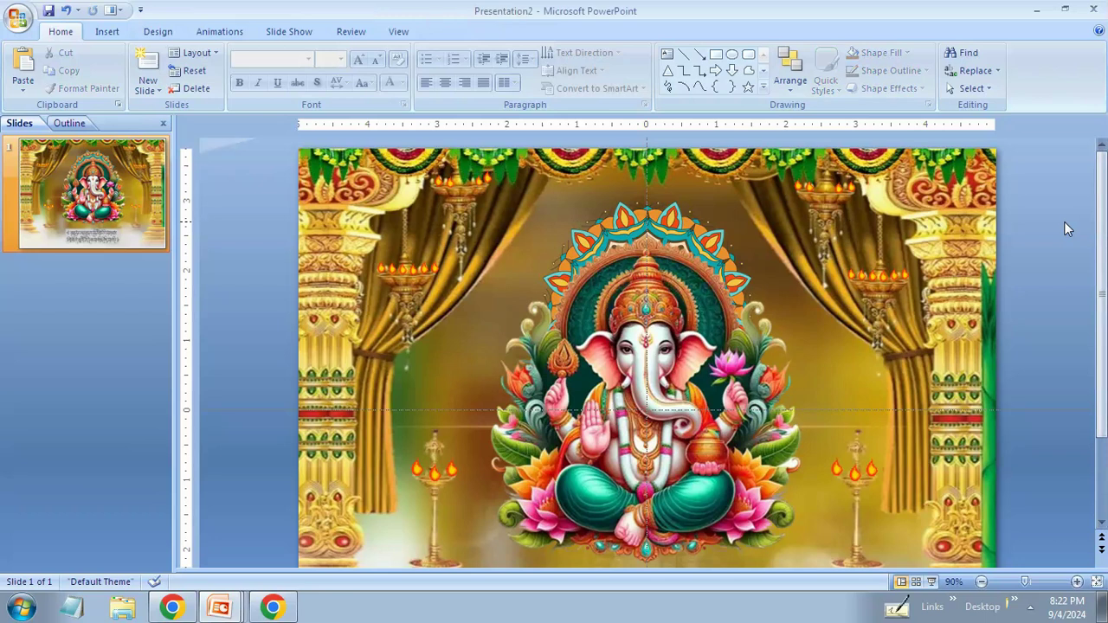
click(294, 33)
Step: Add a Spin emphasis effect to the Ganesh picture in Custom Animation
click(597, 250)
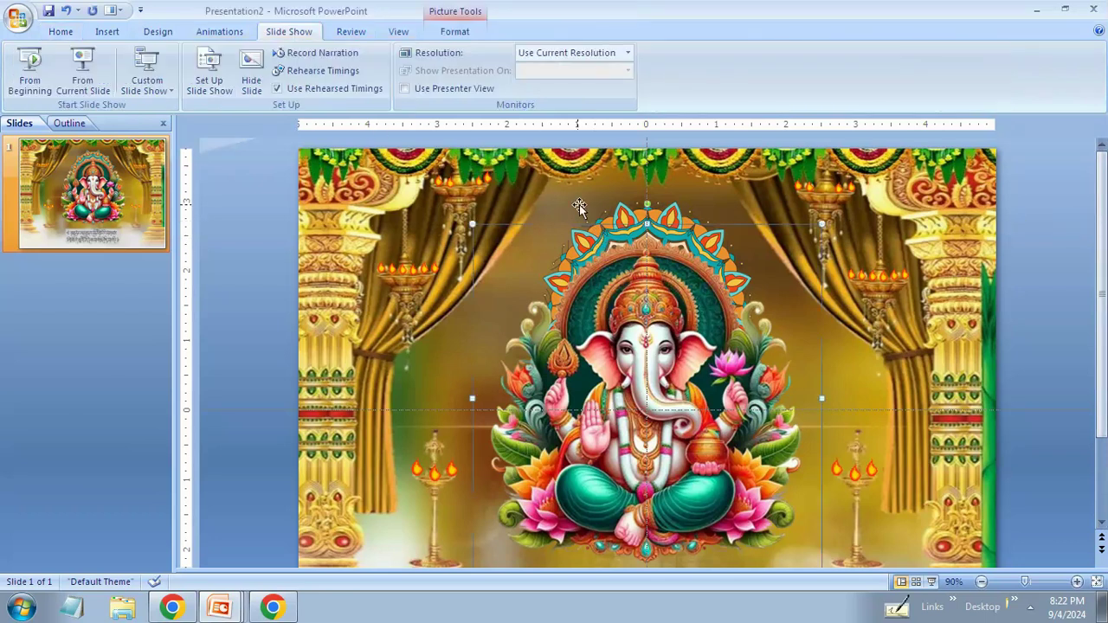
click(617, 215)
click(232, 32)
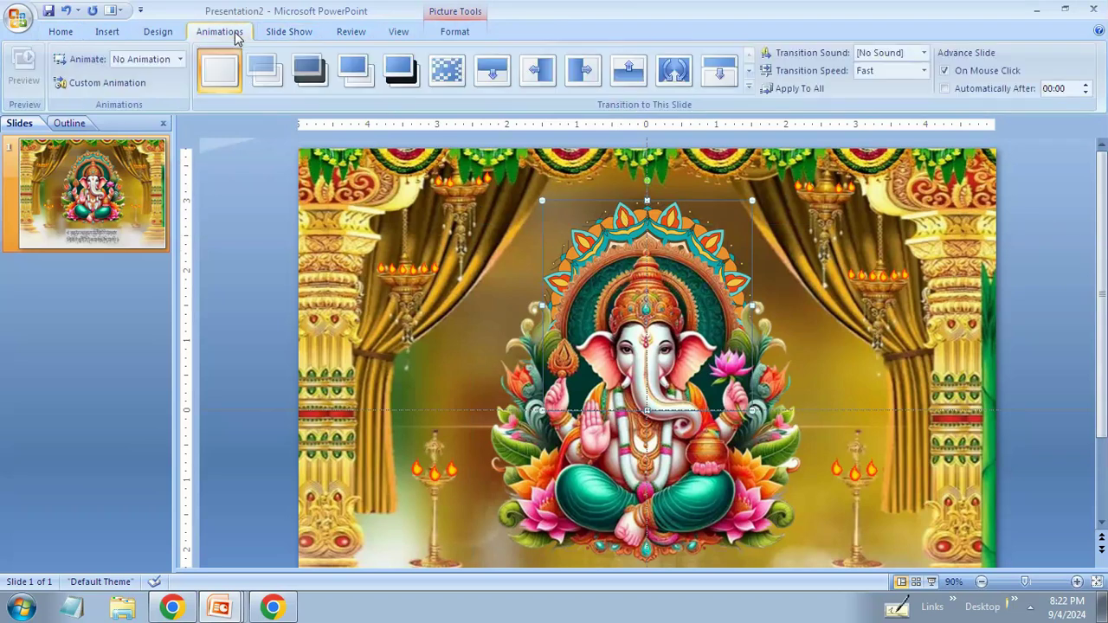
click(108, 82)
click(973, 147)
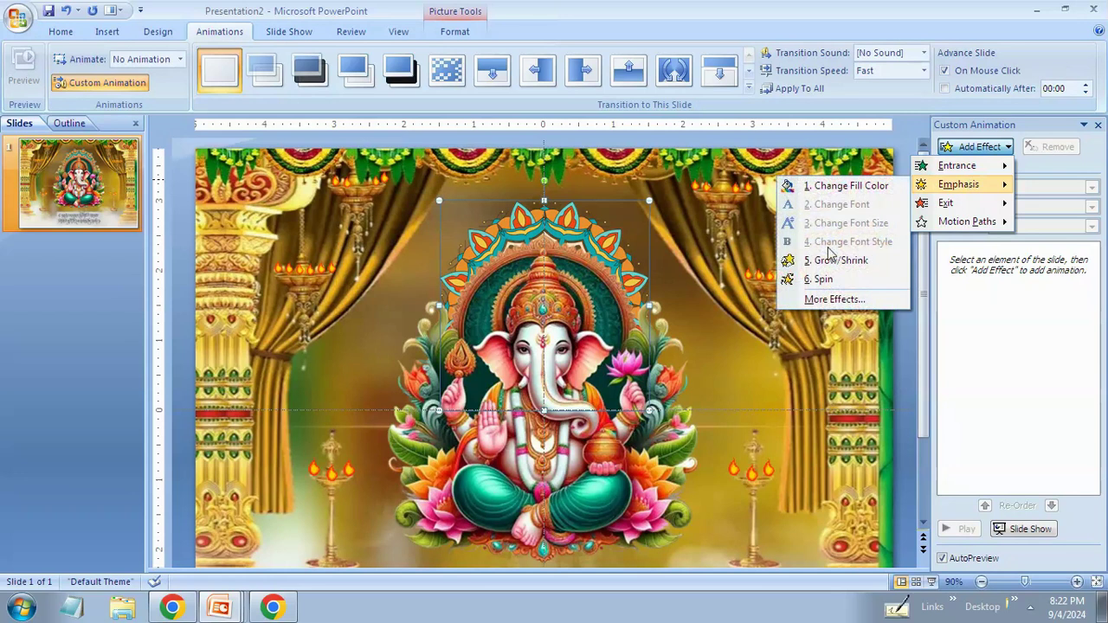
mouse_move(958, 185)
click(819, 274)
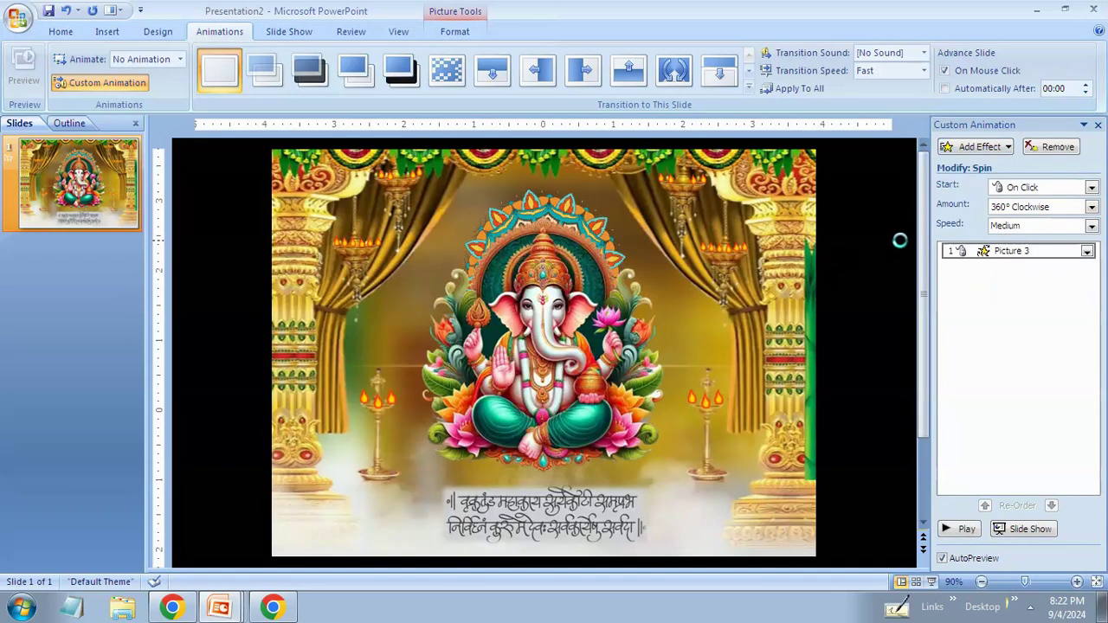
Step: Set the spin to start With Previous, keeping Medium speed
click(1039, 187)
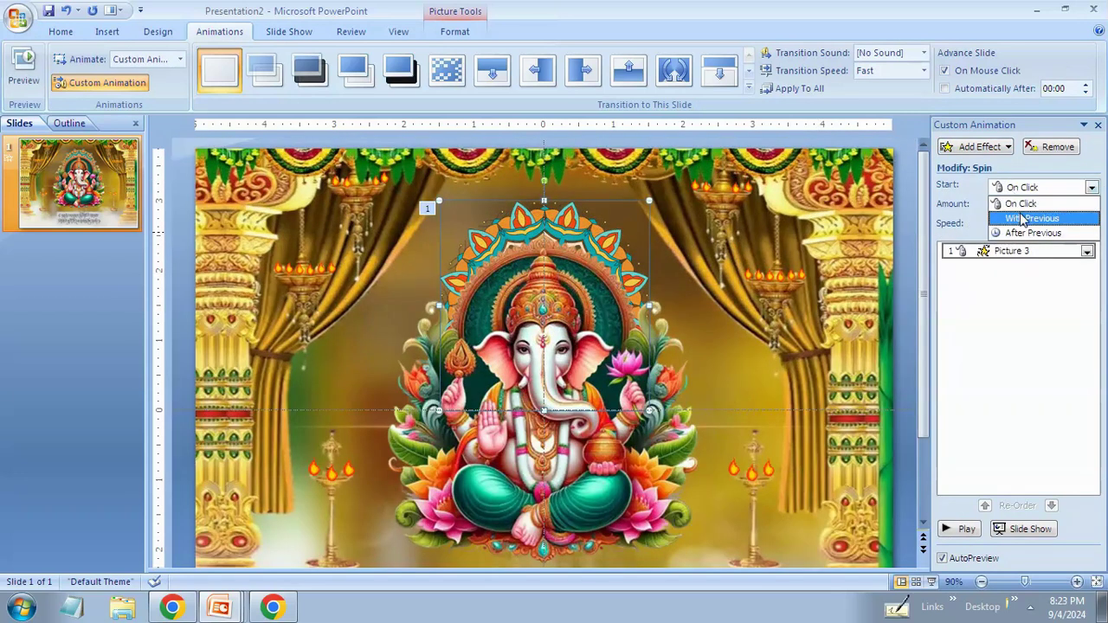
click(1023, 215)
click(1059, 226)
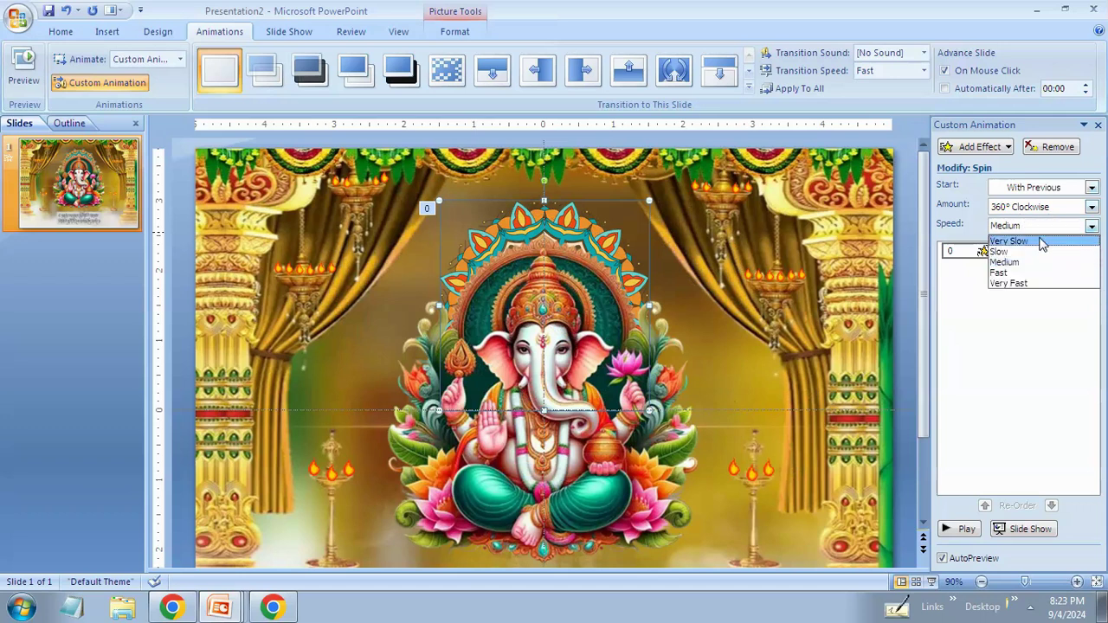
click(960, 251)
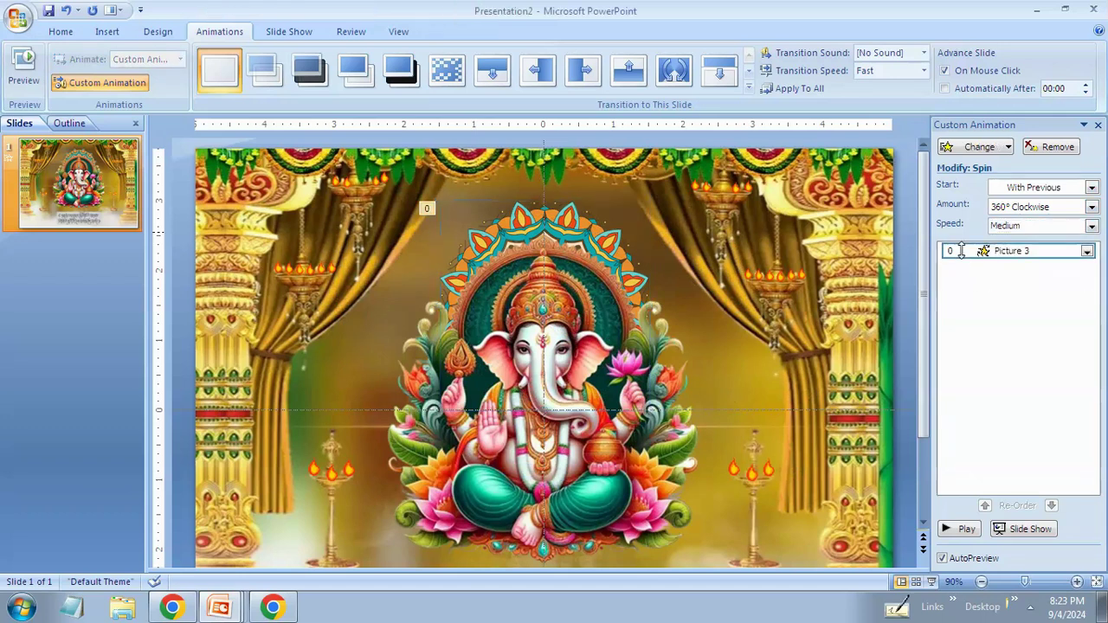
click(1087, 251)
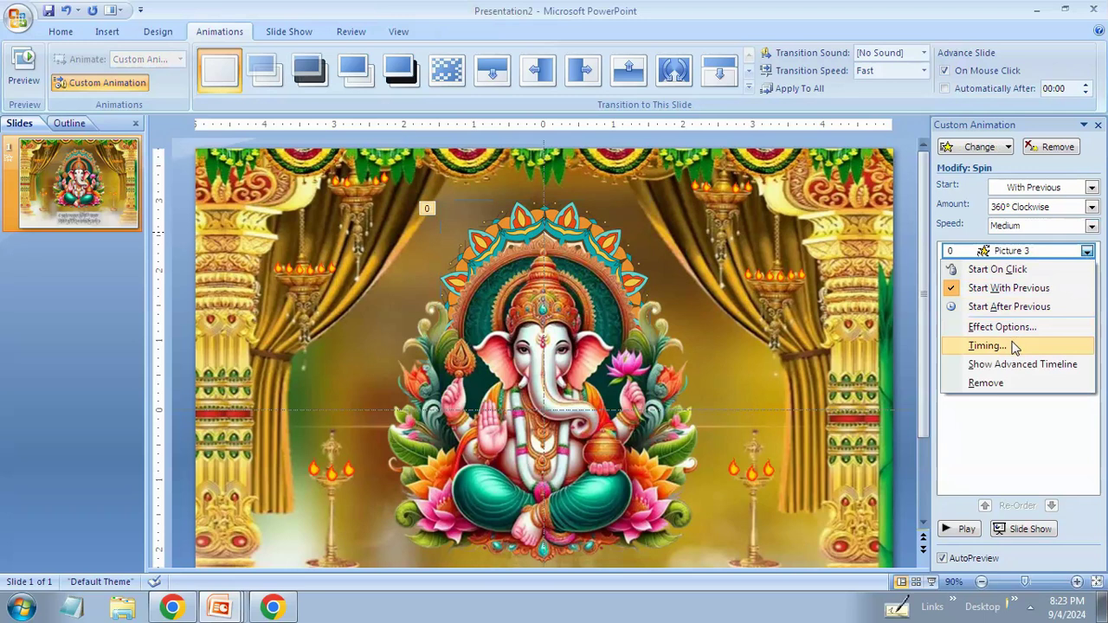
Step: Set the spin speed to 30 seconds with smooth start and smooth end
click(1014, 346)
click(481, 265)
text(30)
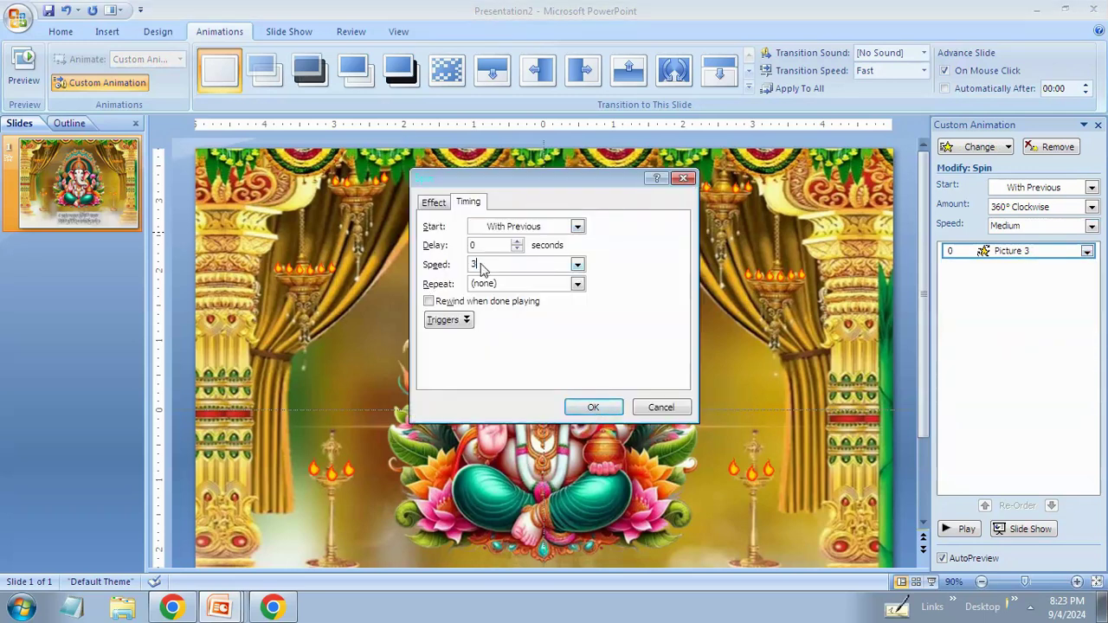
click(436, 203)
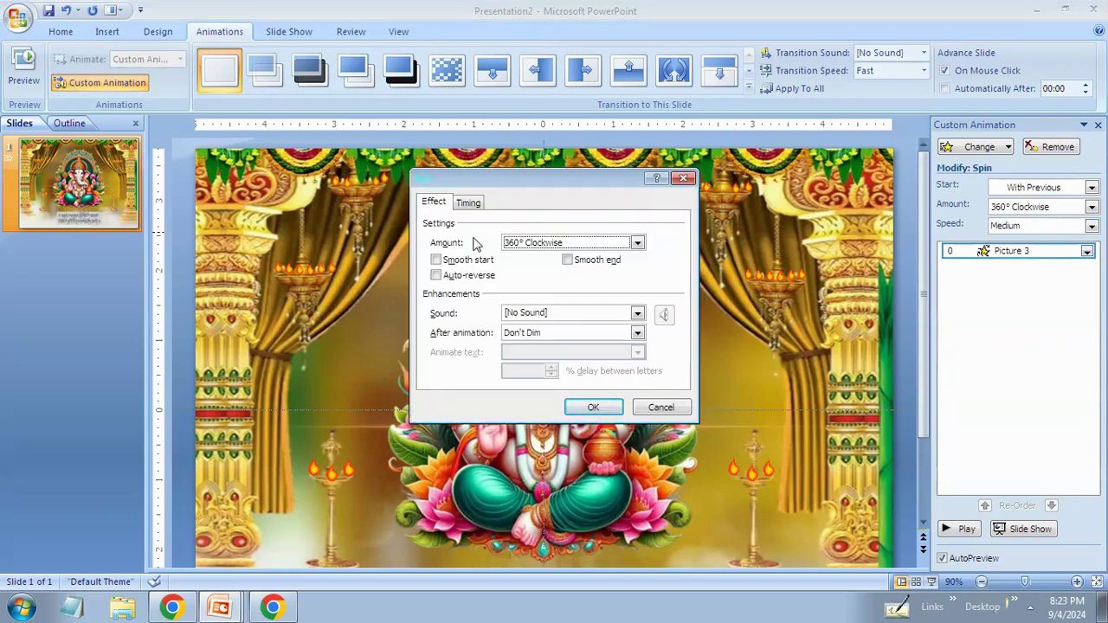
click(471, 261)
click(570, 262)
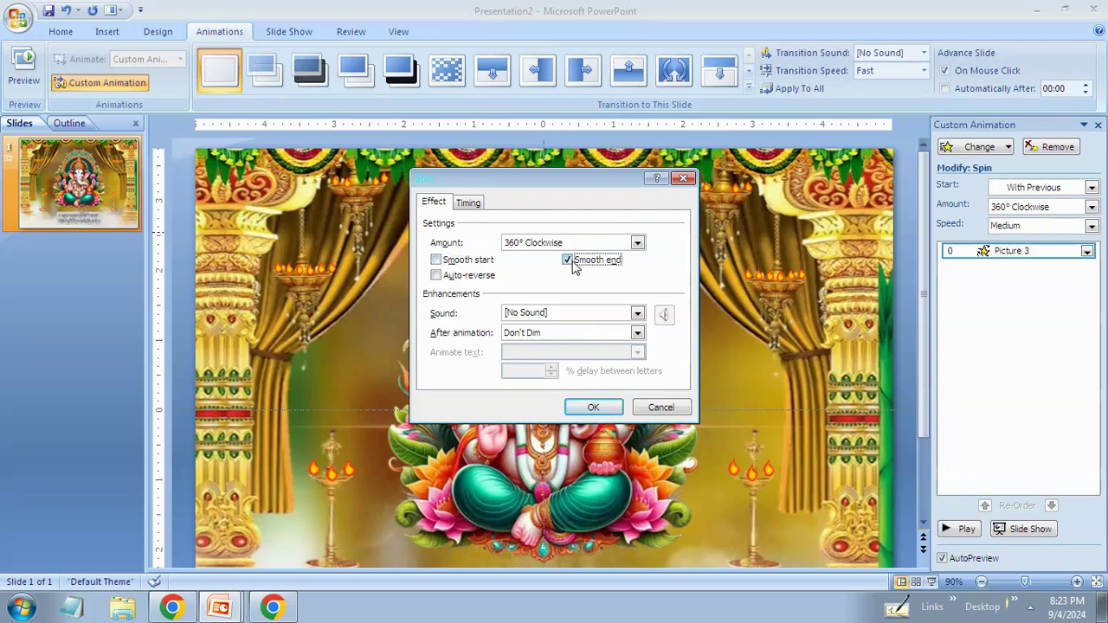
click(589, 406)
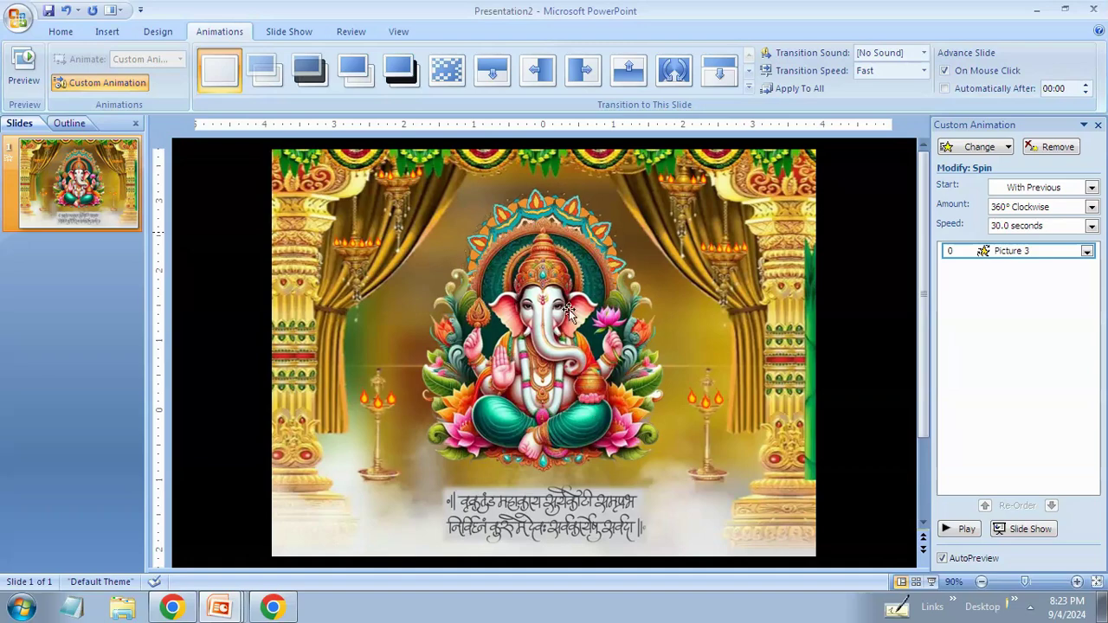
Step: Play the slide show from the beginning, then end it with Esc
click(291, 31)
click(37, 76)
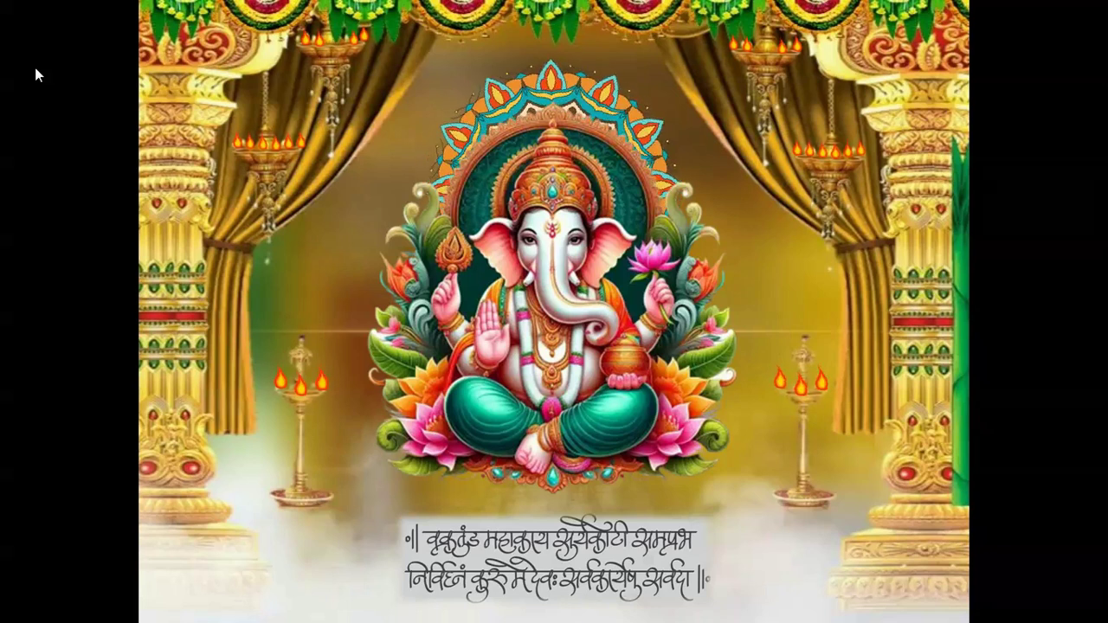
key(Escape)
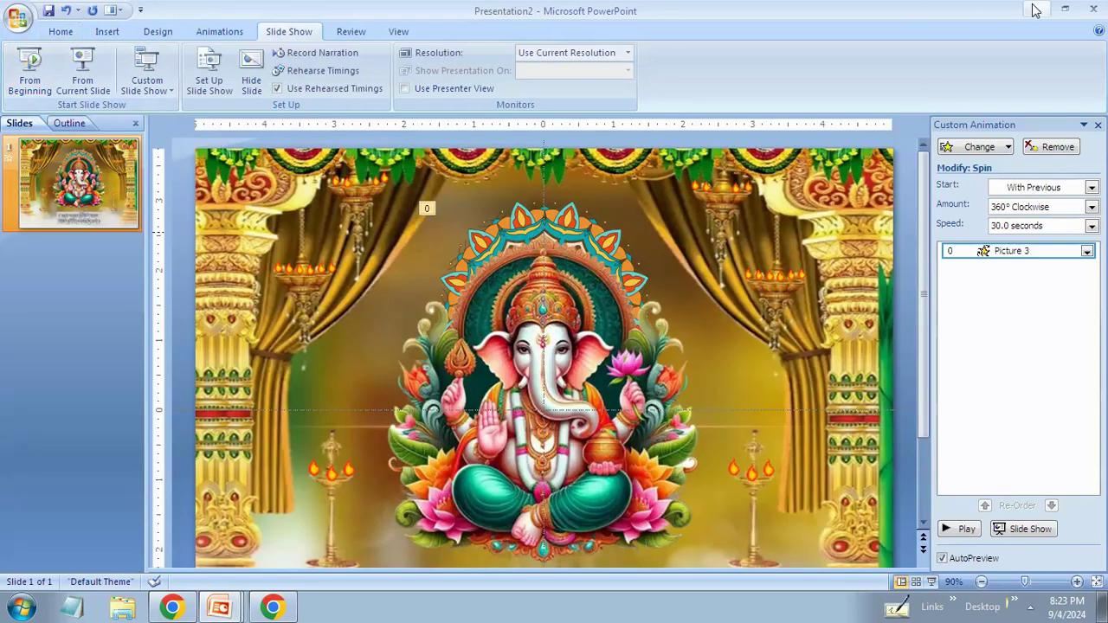
Step: In maximized Notepad, type the heading 'How to insert transparent background images' and minimize it
click(72, 608)
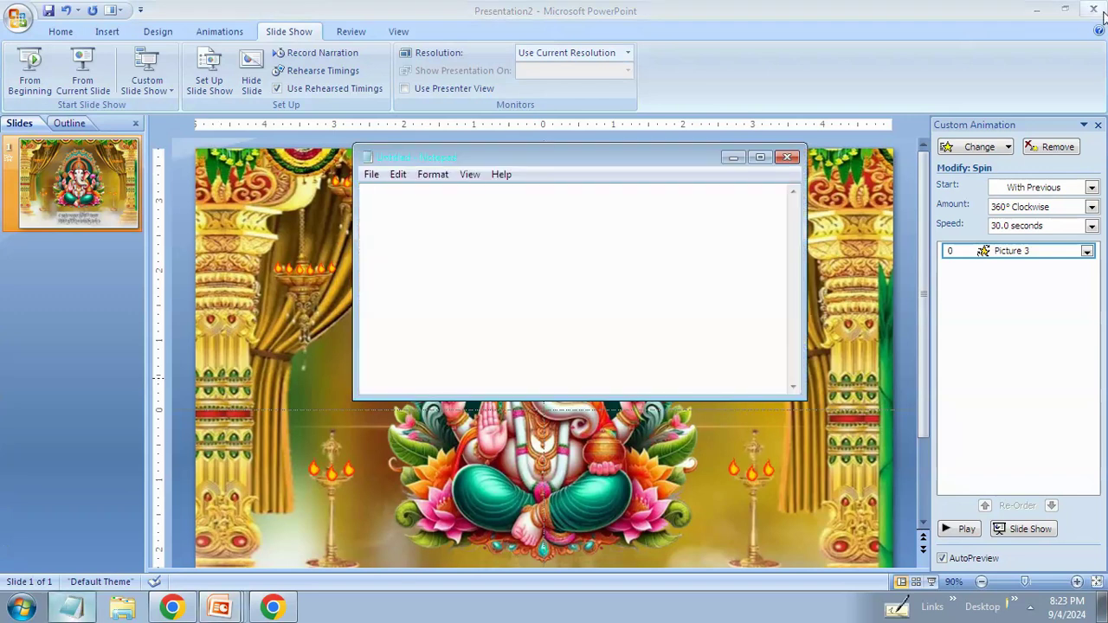
click(760, 156)
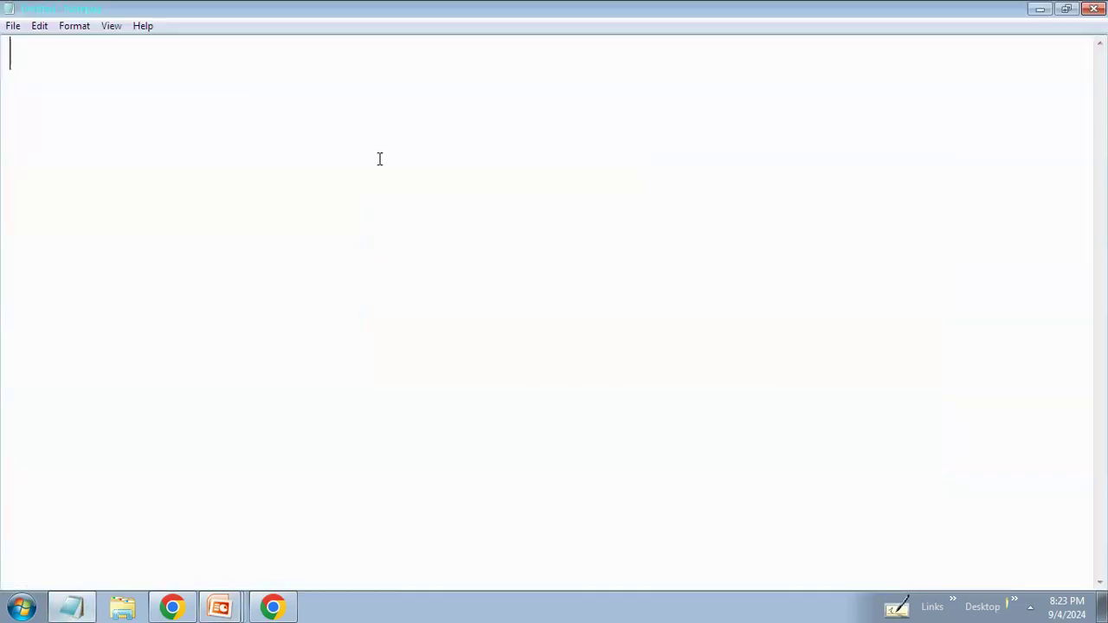
text(How )
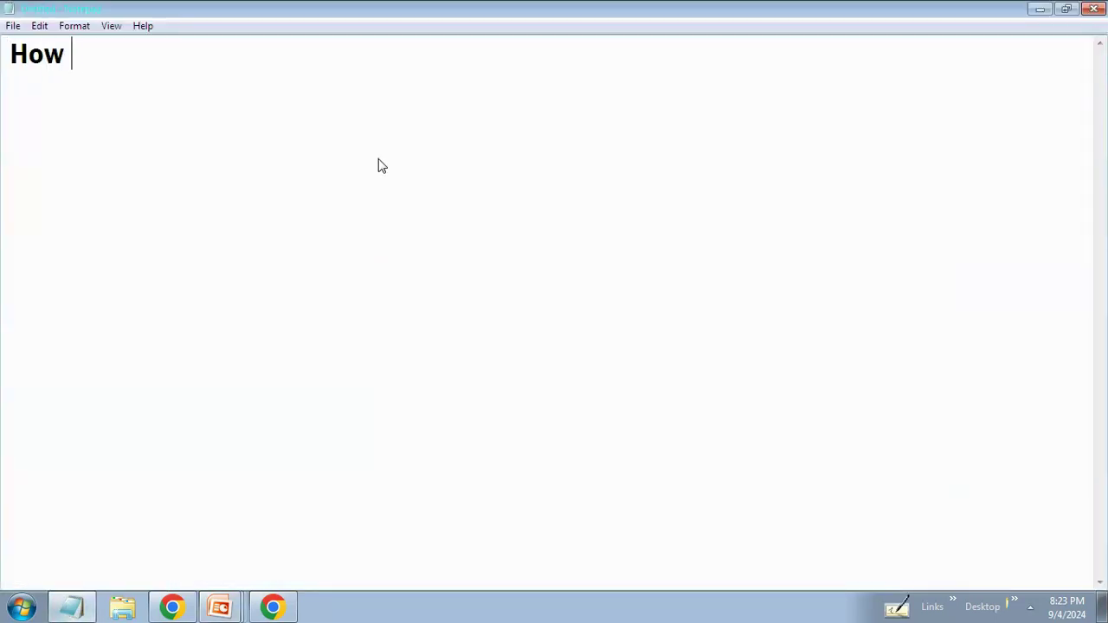
text(to )
text(inser )
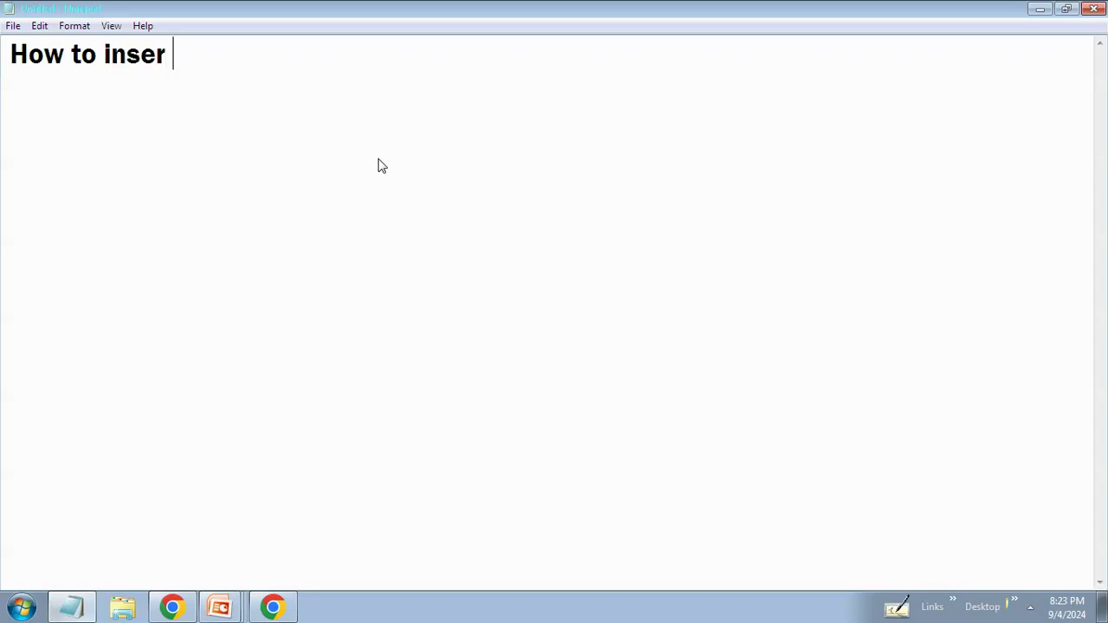
text(t )
text(transp)
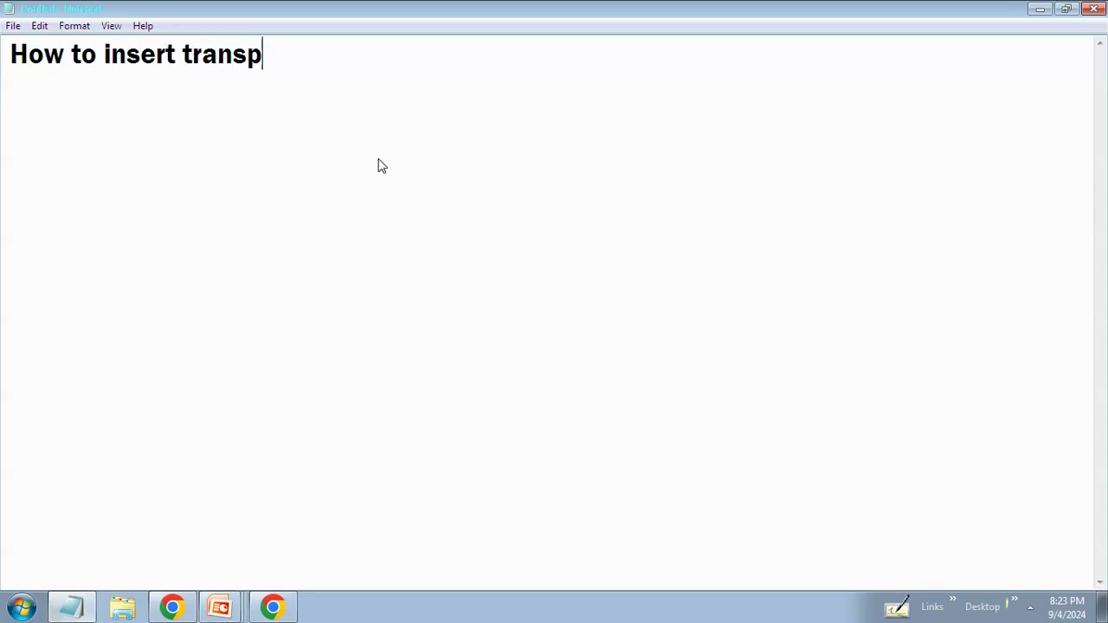
text(arent)
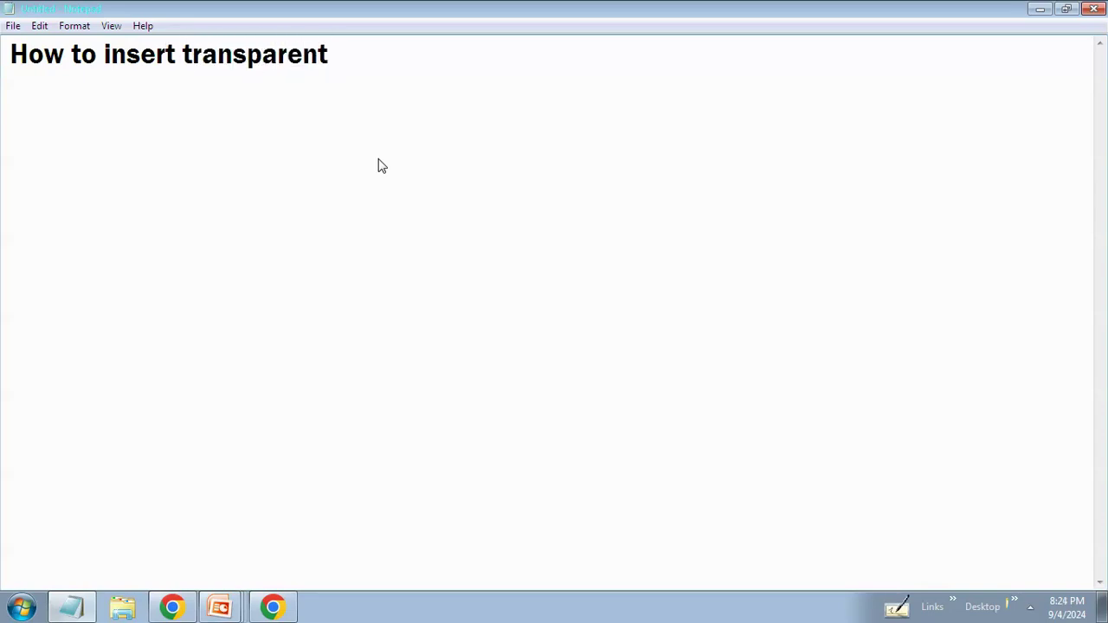
text( backg)
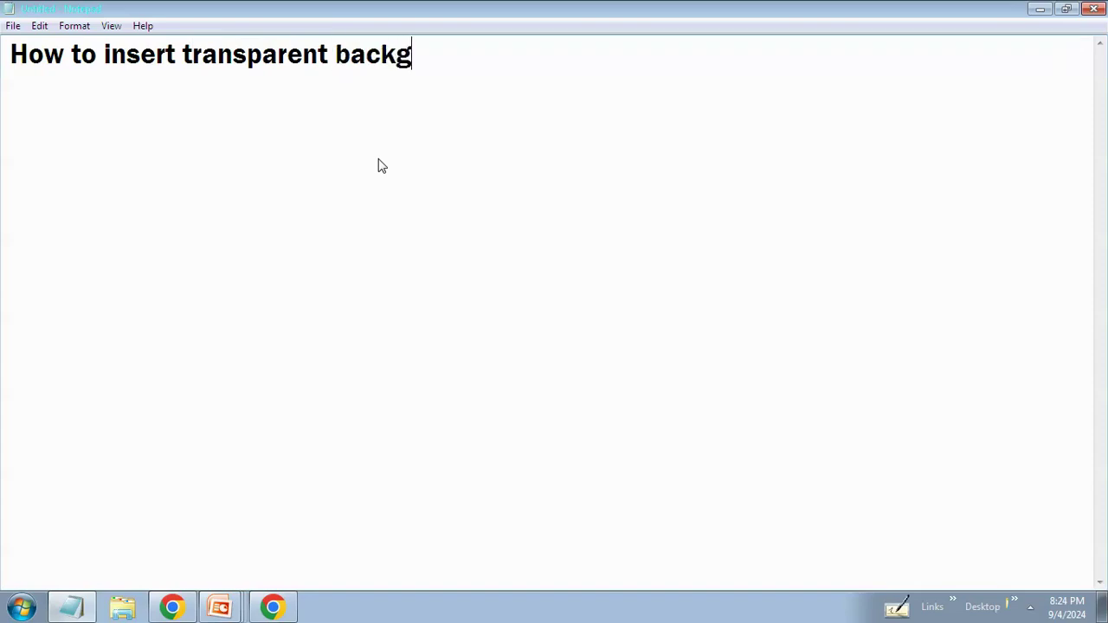
text(round )
text(mages)
key(Return)
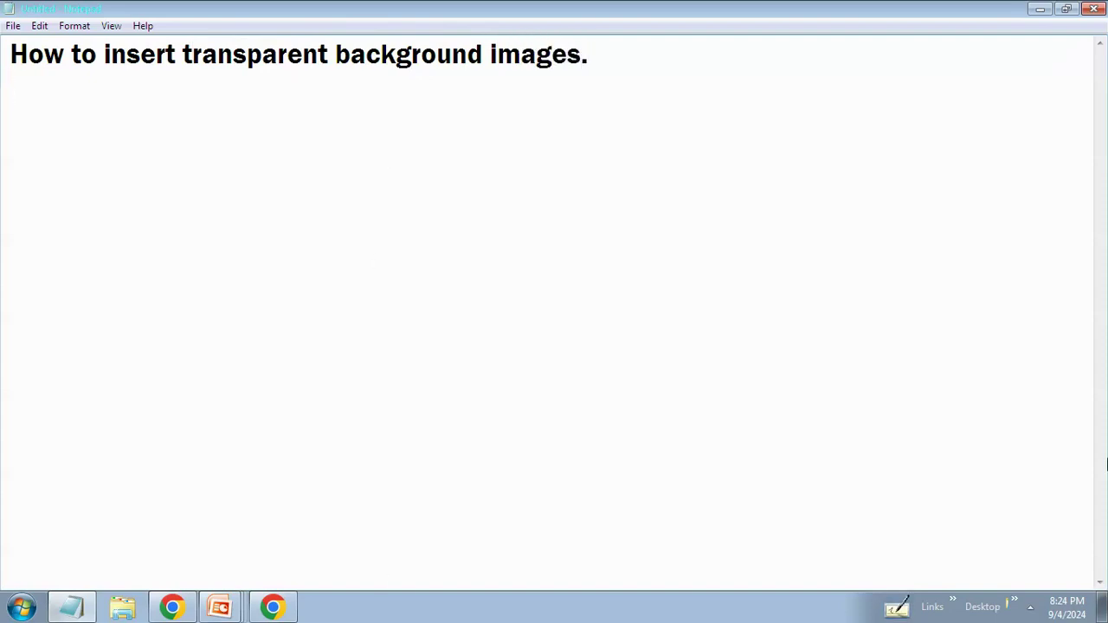
click(1039, 16)
click(22, 605)
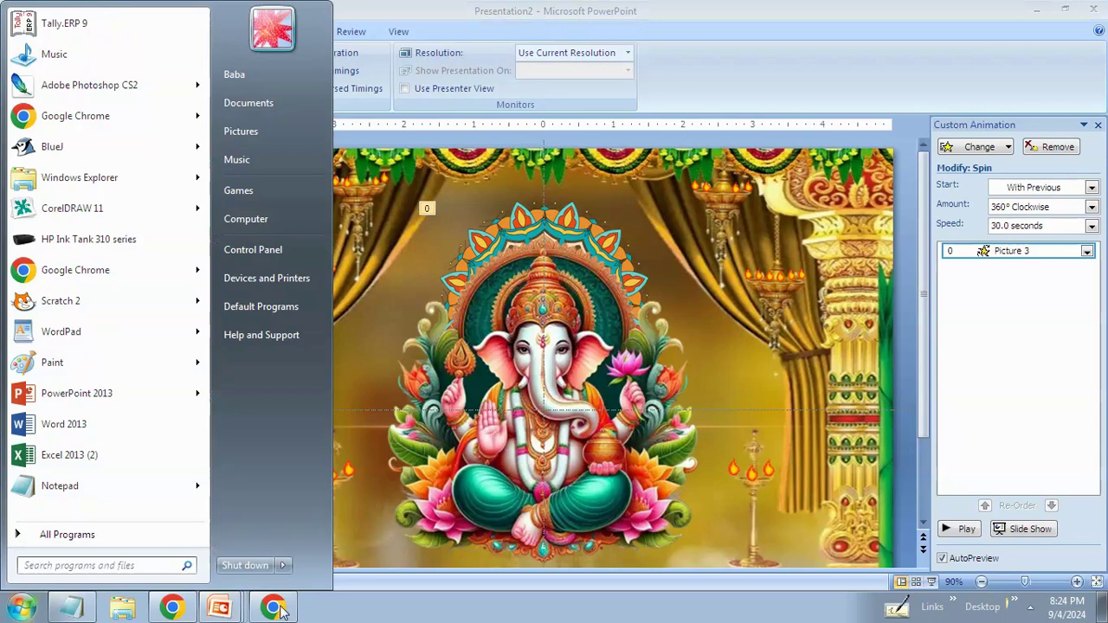
click(22, 605)
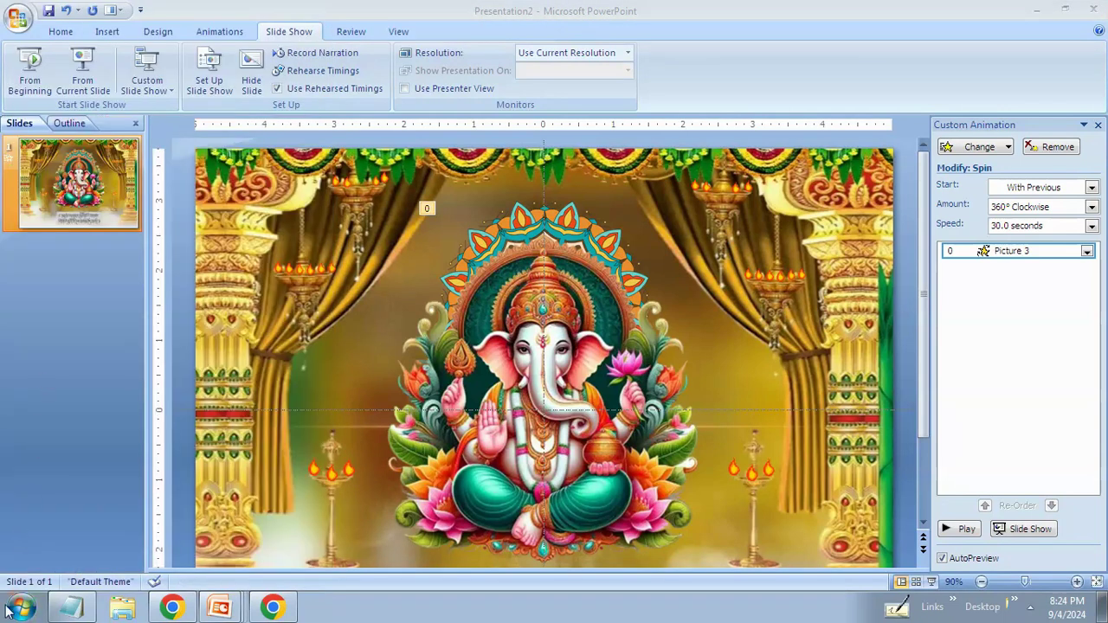
click(22, 606)
click(60, 119)
click(852, 211)
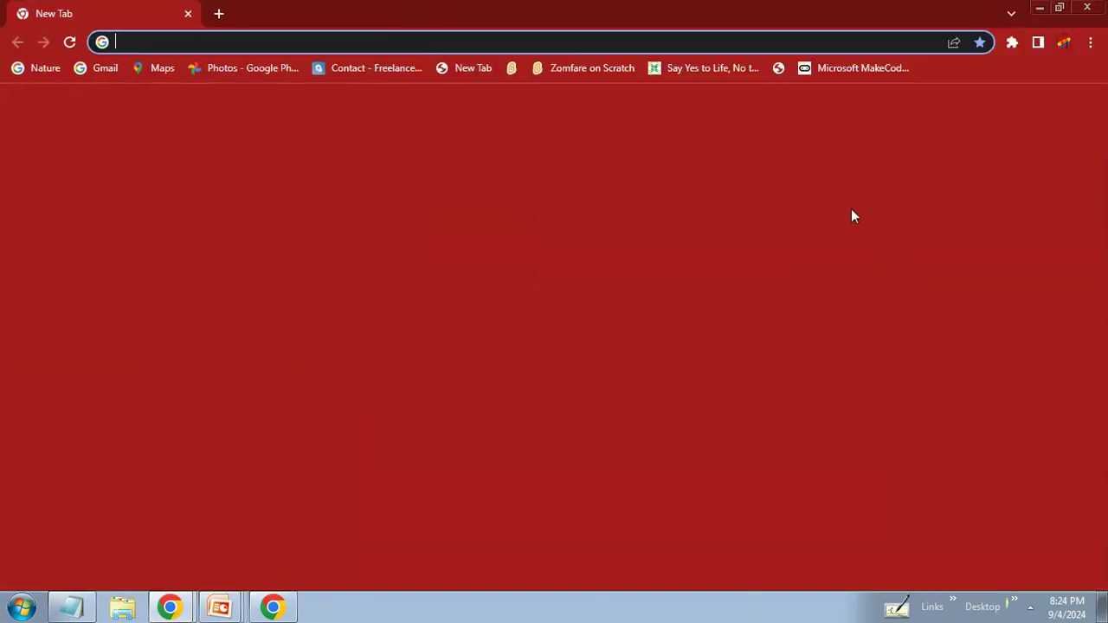
text(www.google.com)
key(Return)
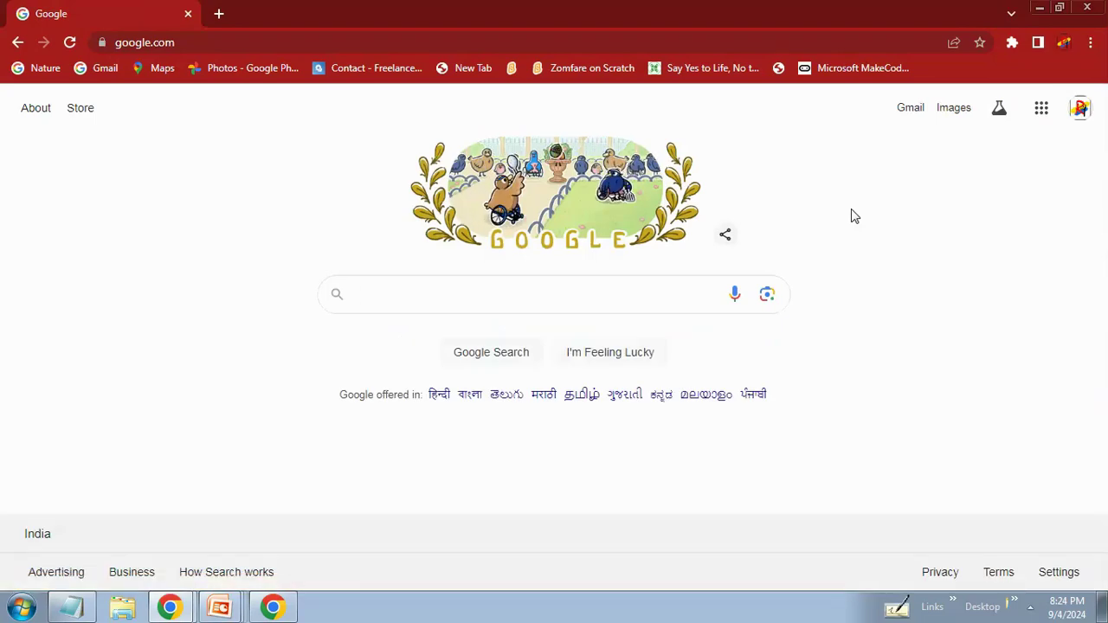
click(1043, 7)
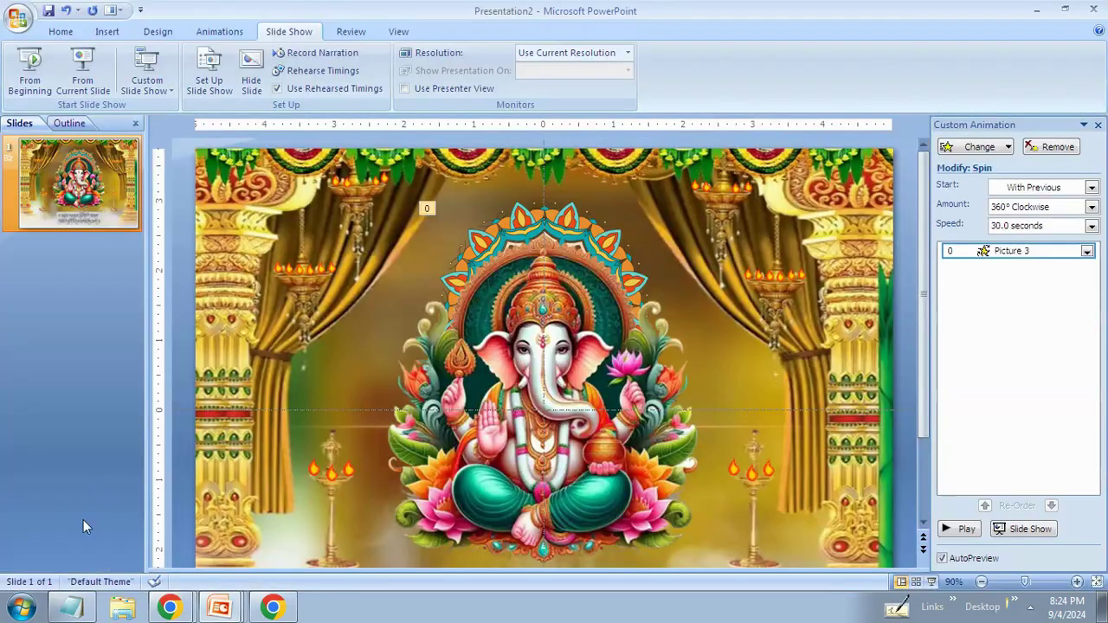
Step: View the Downloads folder in Windows Explorer, then return to PowerPoint
click(122, 605)
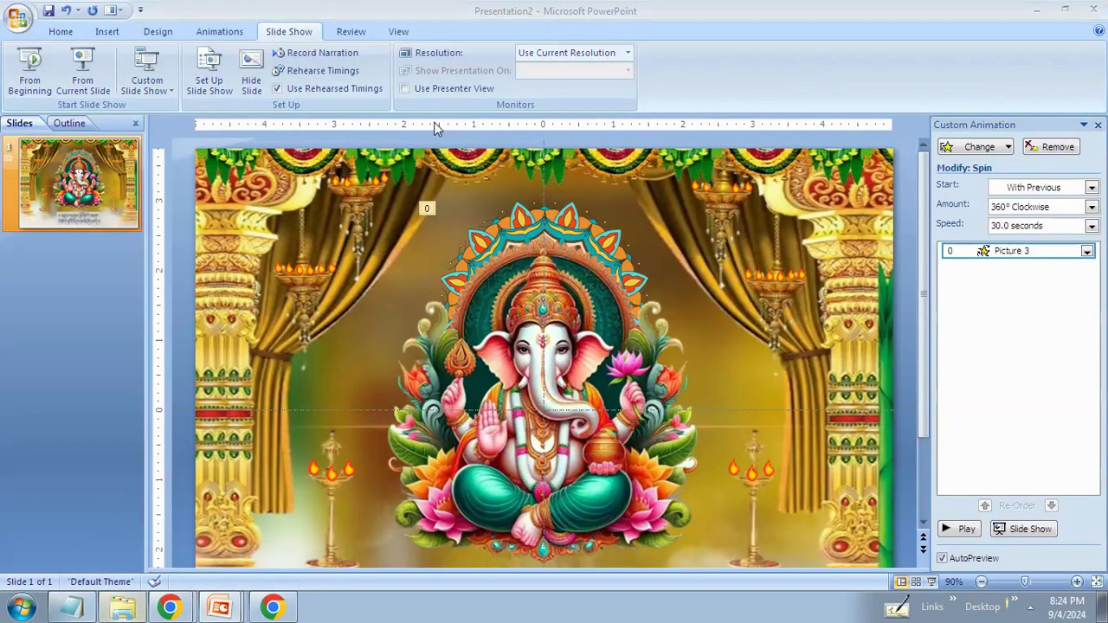
click(54, 156)
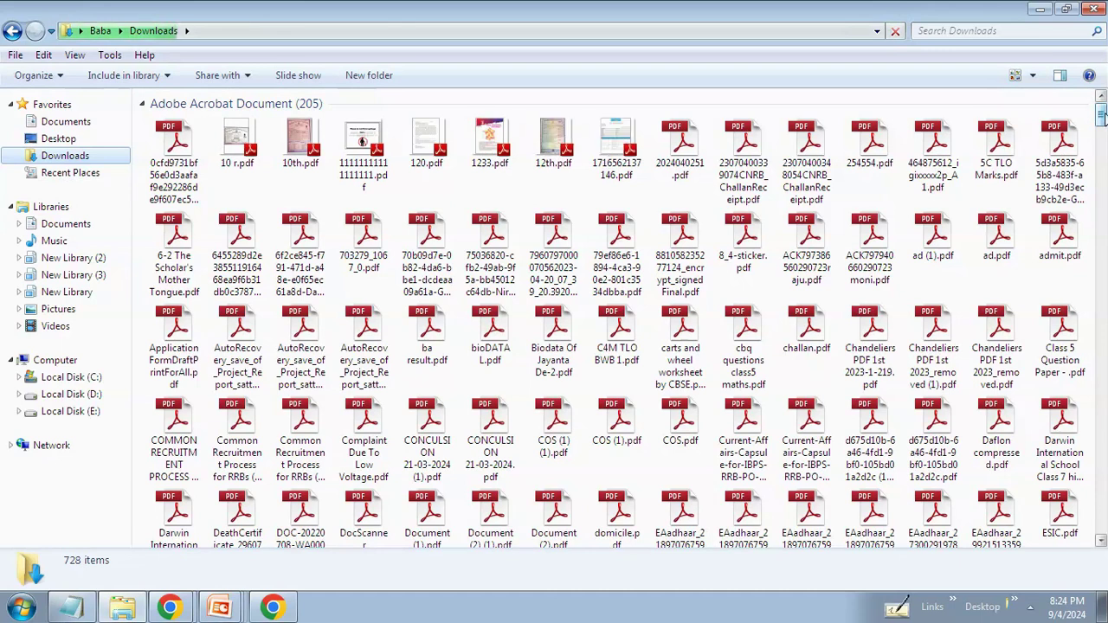
key(alt+Tab)
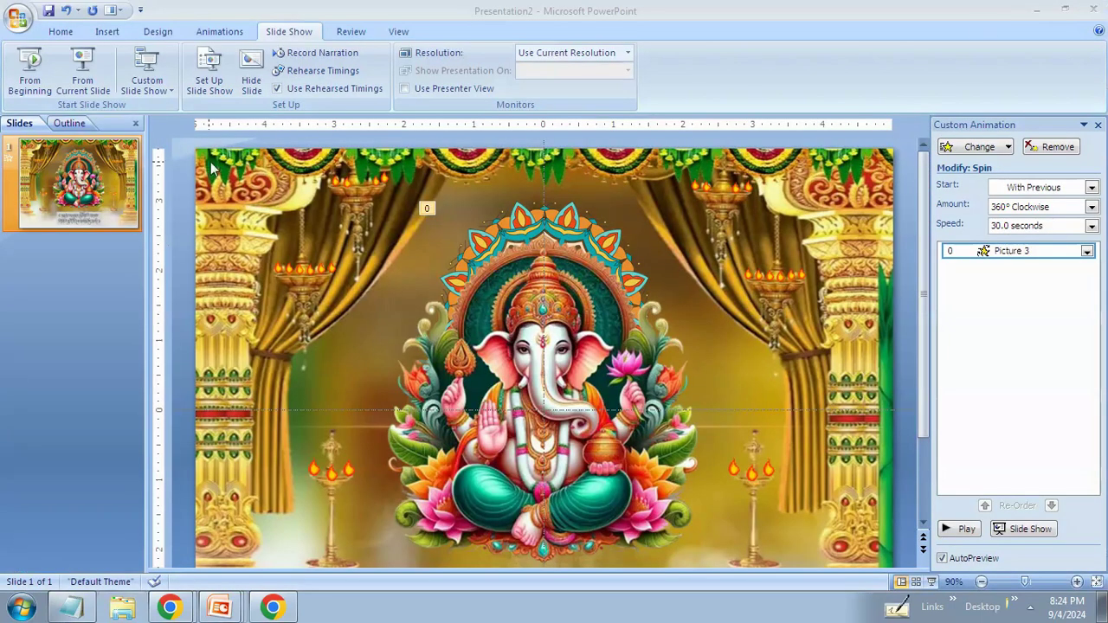
click(107, 32)
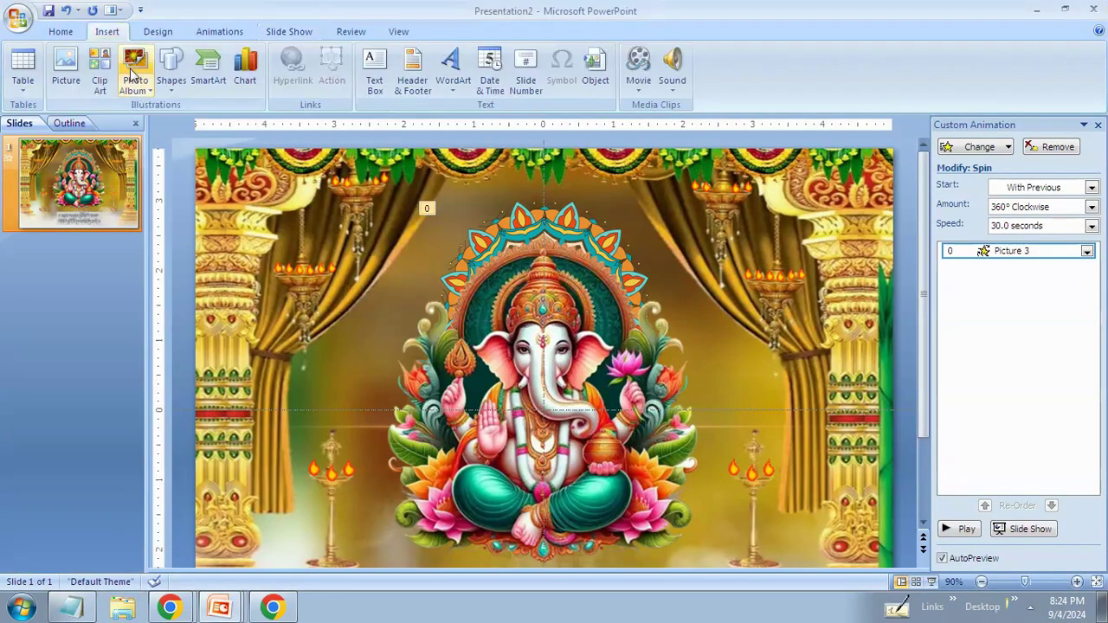
Step: Browse Downloads for a picture, cancel without inserting, and bring Chrome's Google page forward
click(66, 73)
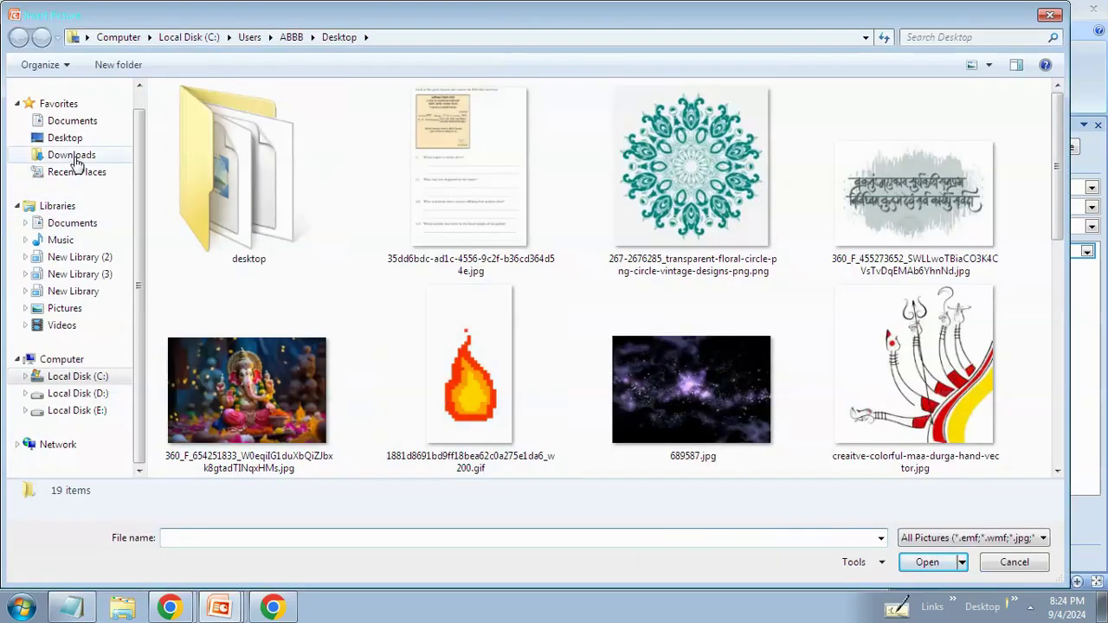
click(72, 155)
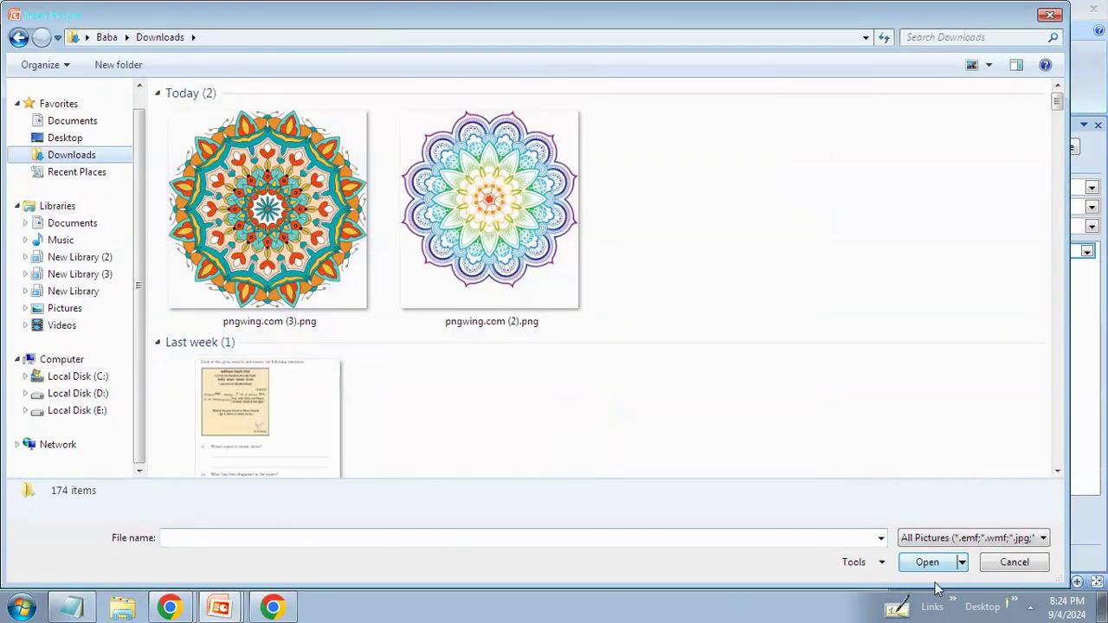
click(1013, 561)
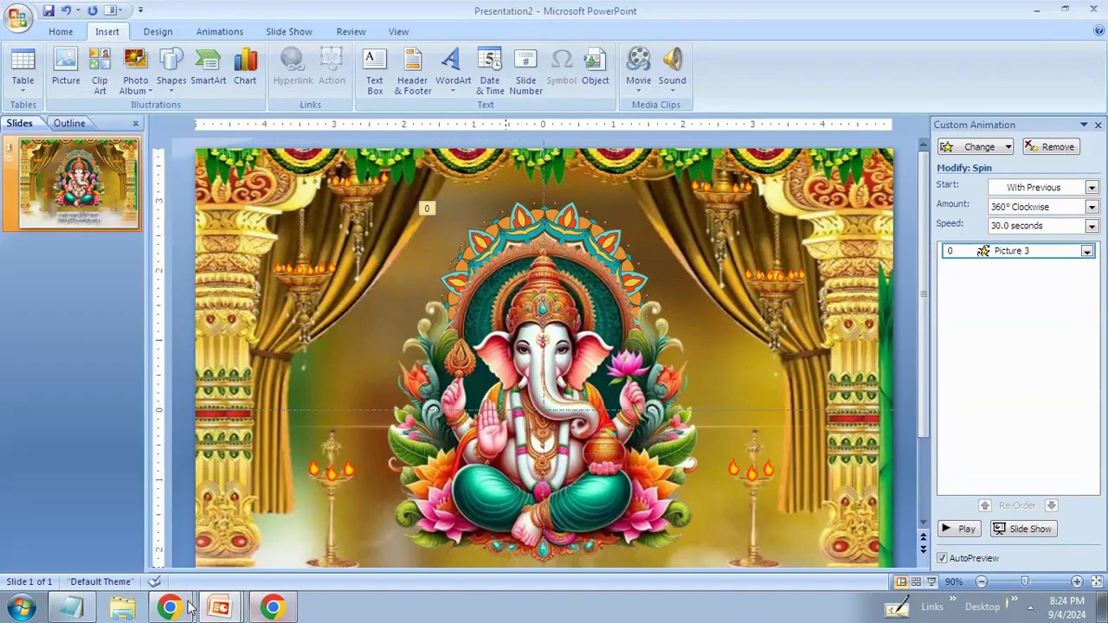
mouse_move(169, 607)
click(172, 572)
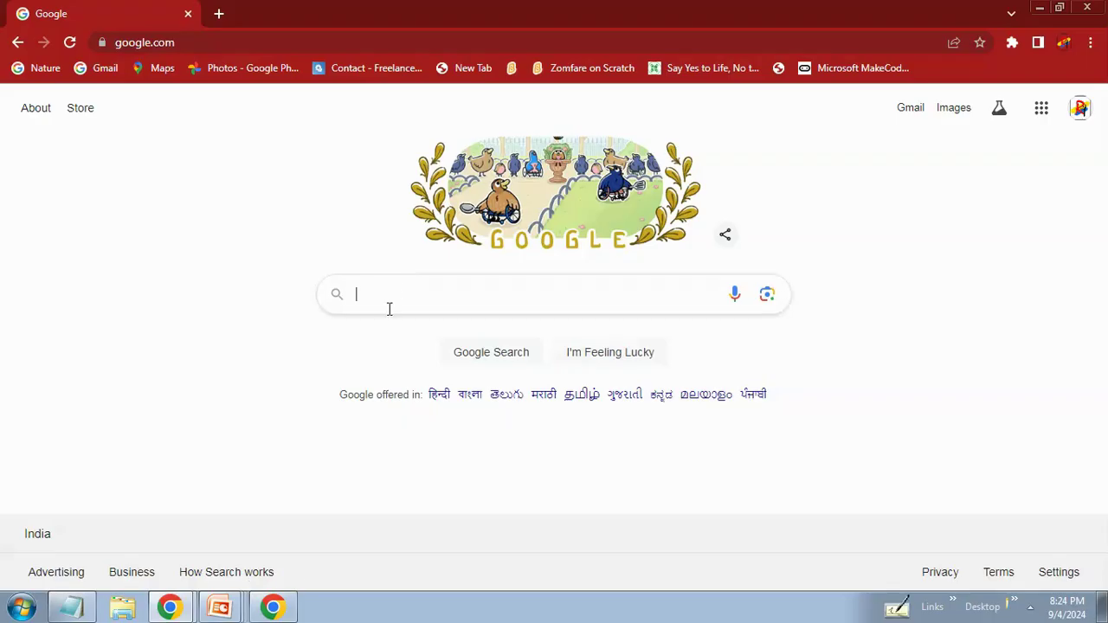
Step: Search Google for 'pngwing' using the pngwing suggestion
click(389, 309)
text(png)
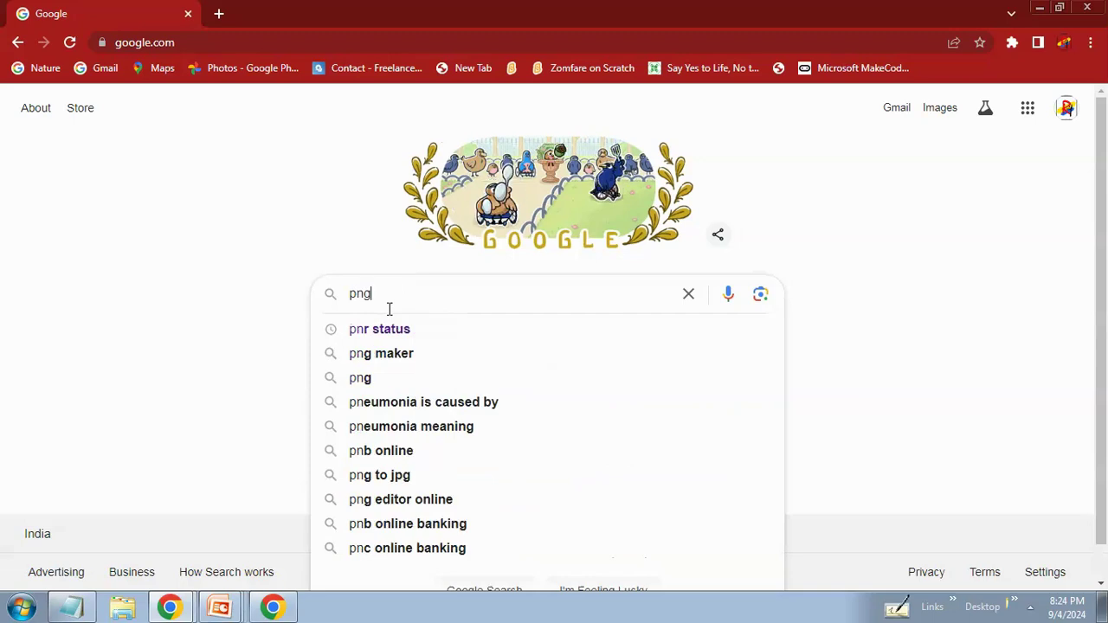
text(.w)
text(i)
key(BackSpace)
key(Down)
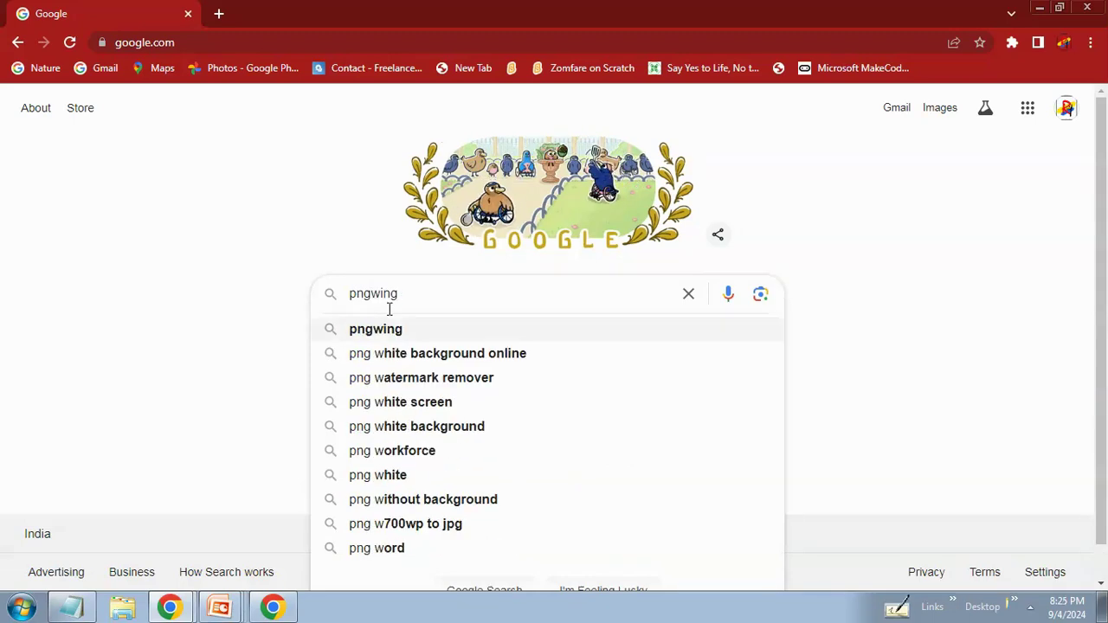
key(Return)
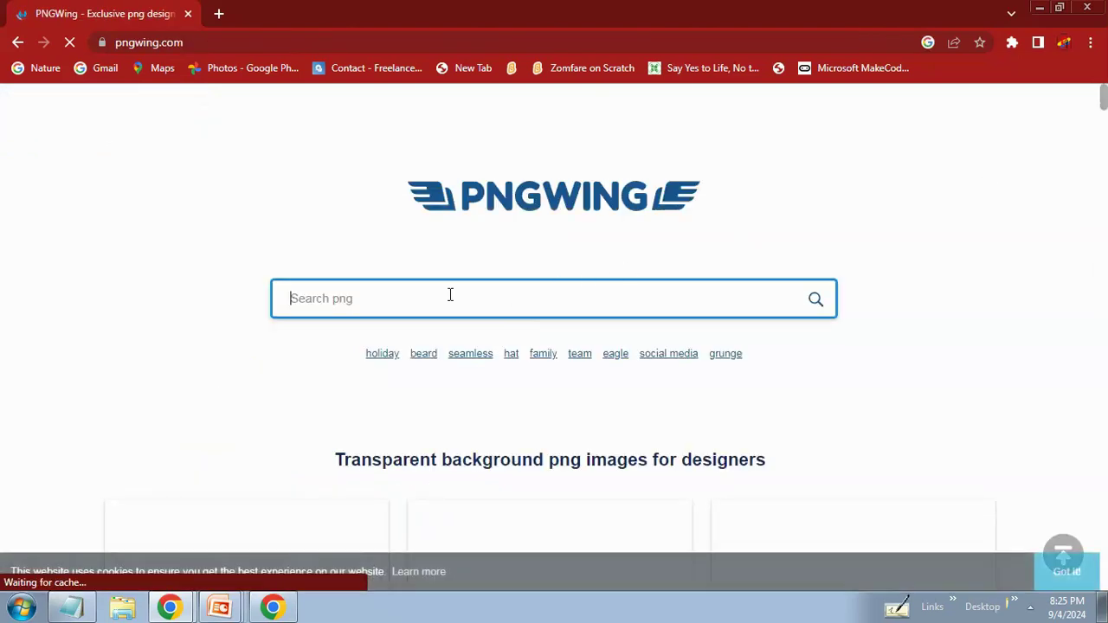
Step: Search PNGWing for Ganesh images and open the seated lord ganesh image's page
click(450, 295)
text(ganesh)
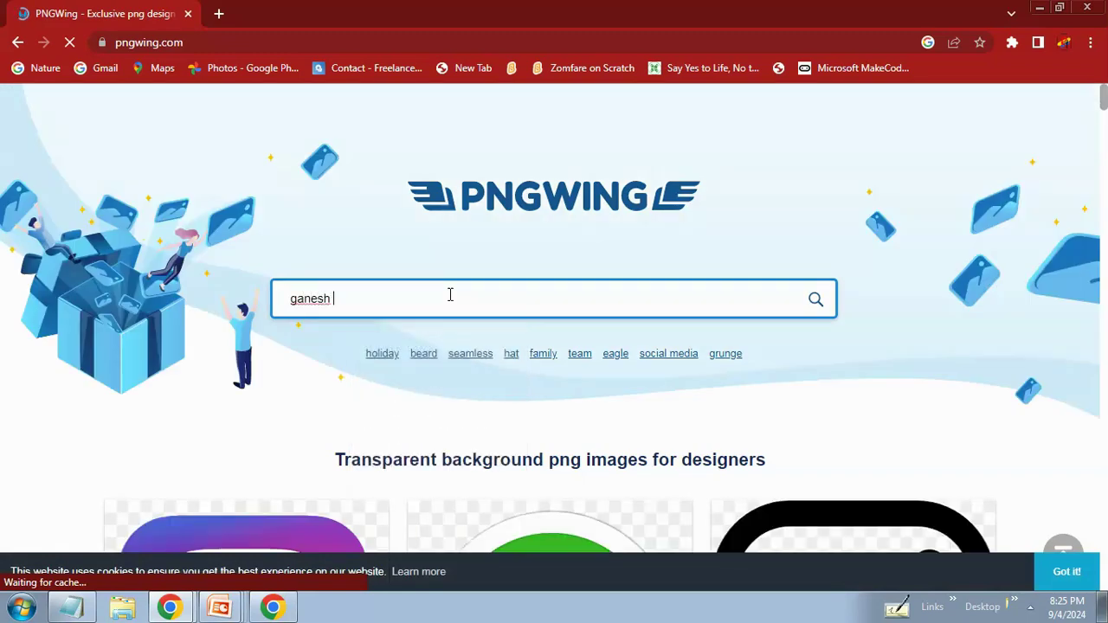
key(Return)
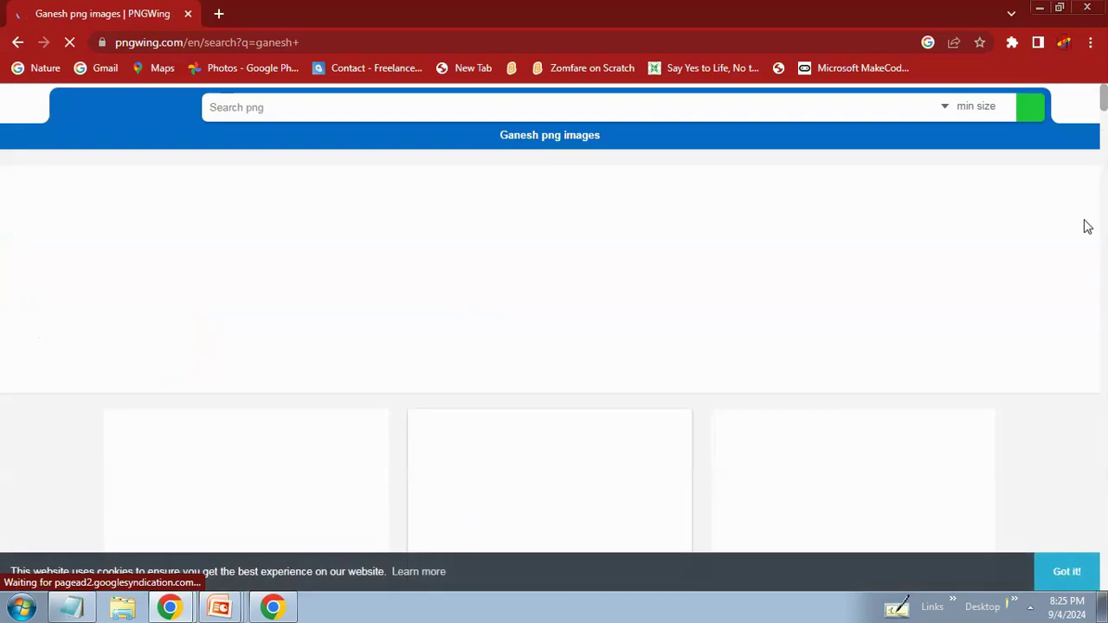
drag(1103, 100, 1103, 152)
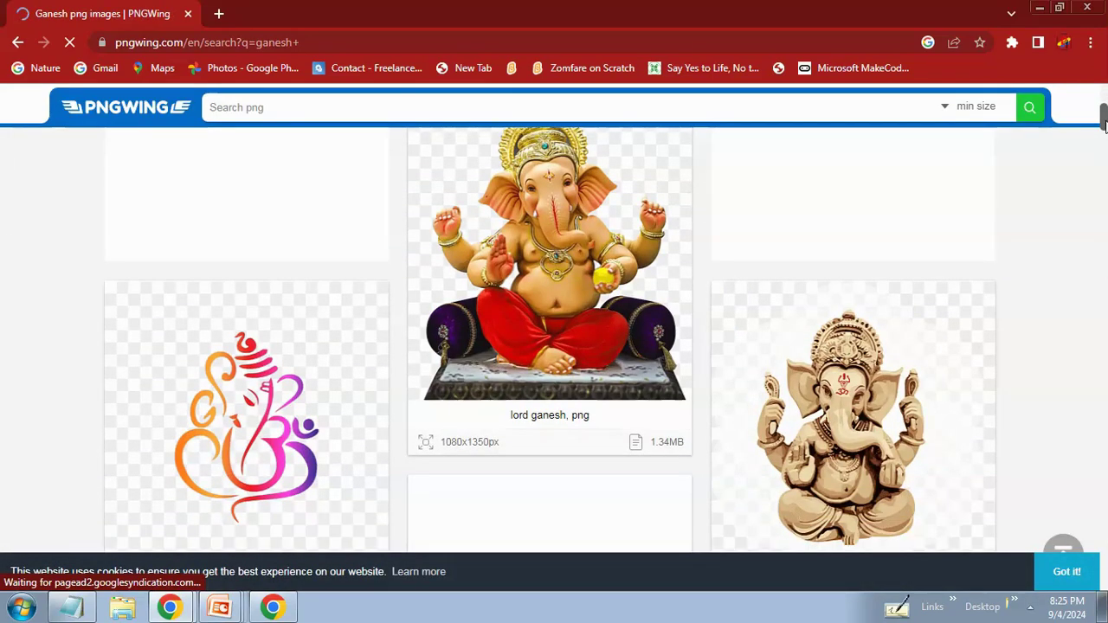
mouse_move(1103, 141)
mouse_down()
mouse_move(1102, 183)
mouse_move(1100, 167)
mouse_up()
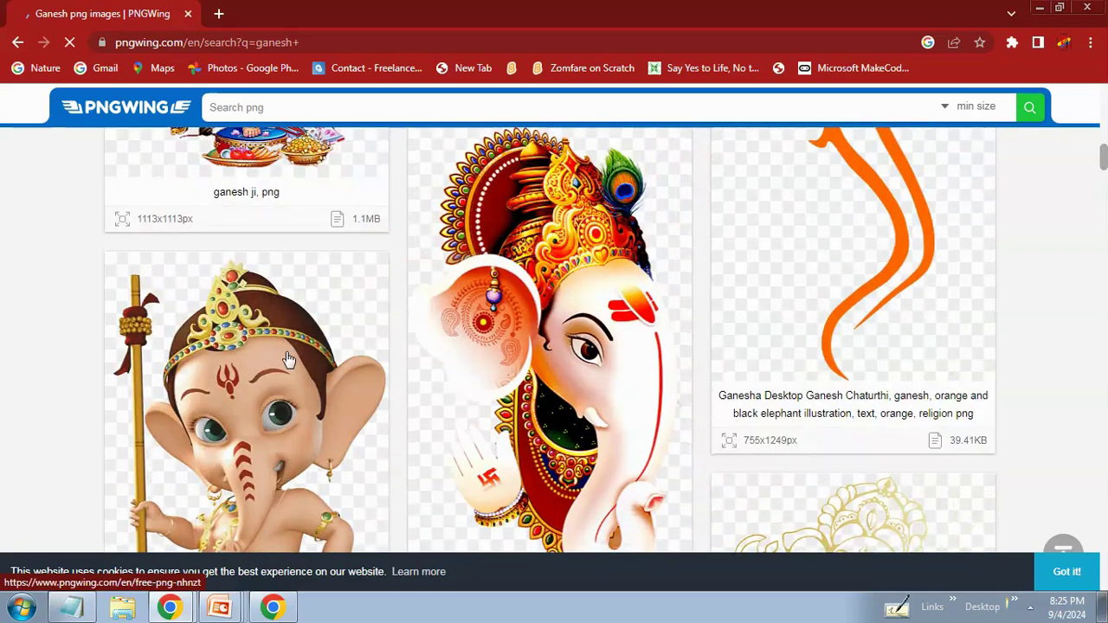
drag(1102, 164, 1103, 121)
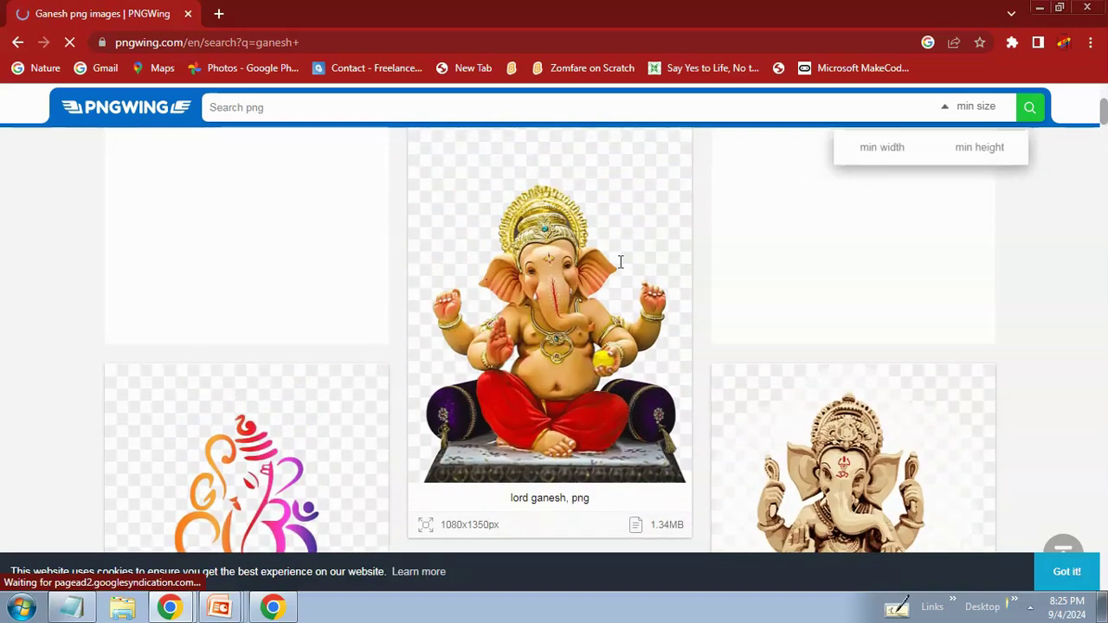
click(529, 481)
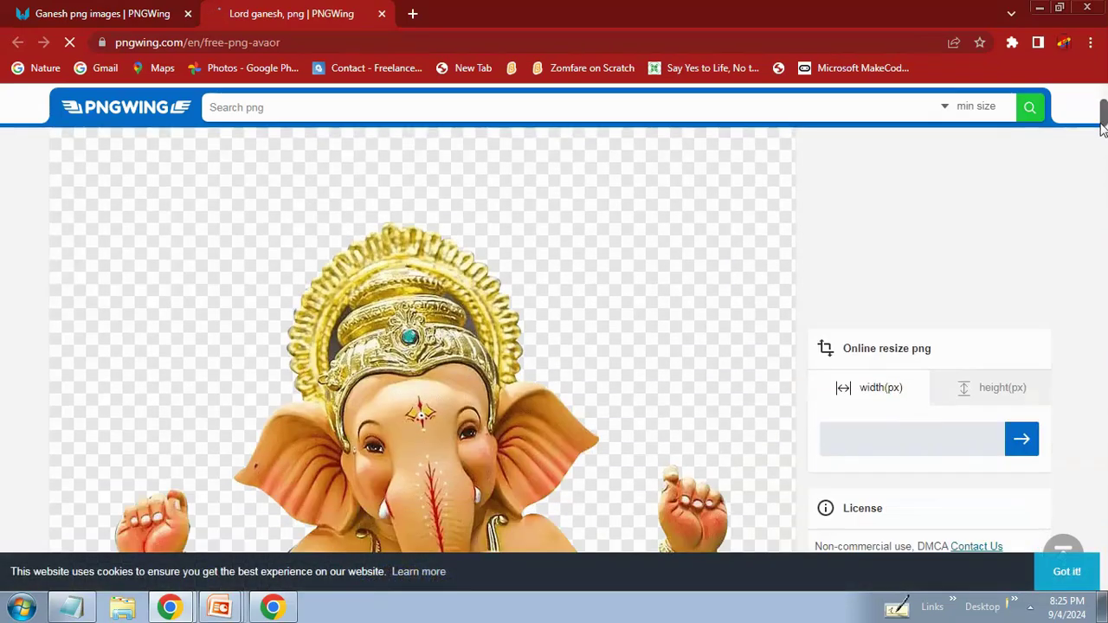
Step: Download the 1080x1350 Ganesh PNG after solving the u-4-s-O letter check, then return to Presentation2.pptx
drag(1103, 116, 1102, 160)
scroll(1102, 160, down, 3)
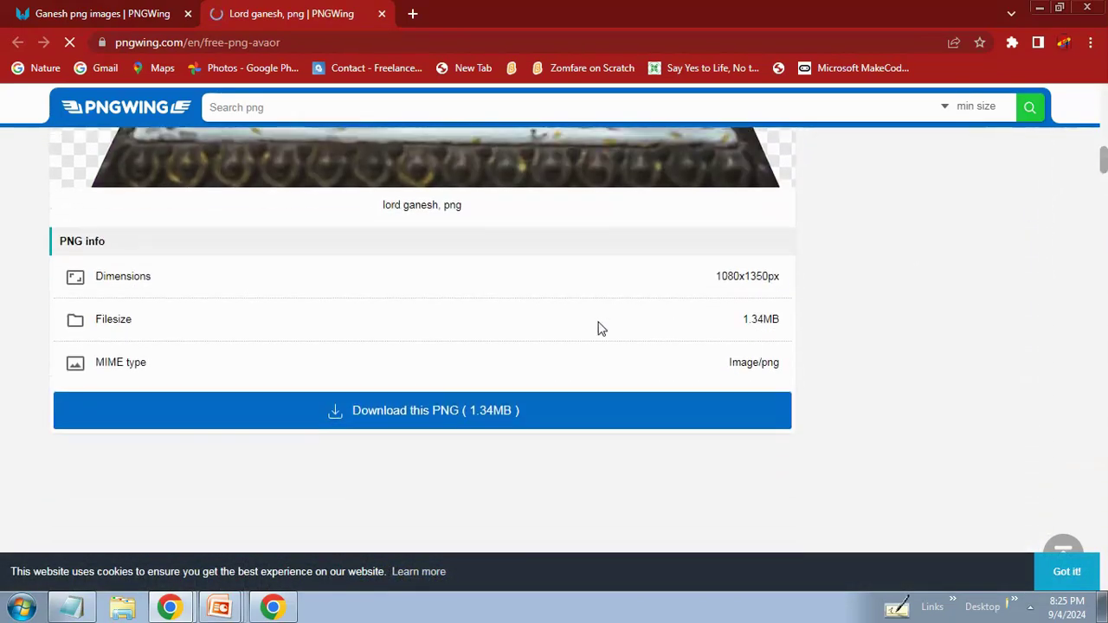
click(411, 414)
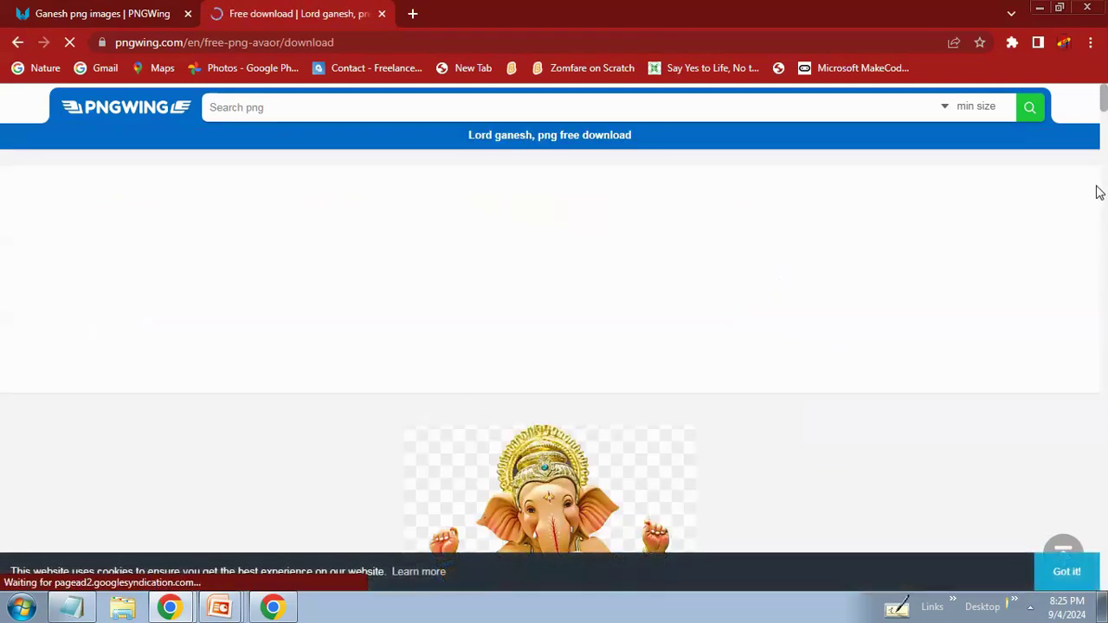
drag(1105, 120, 1105, 164)
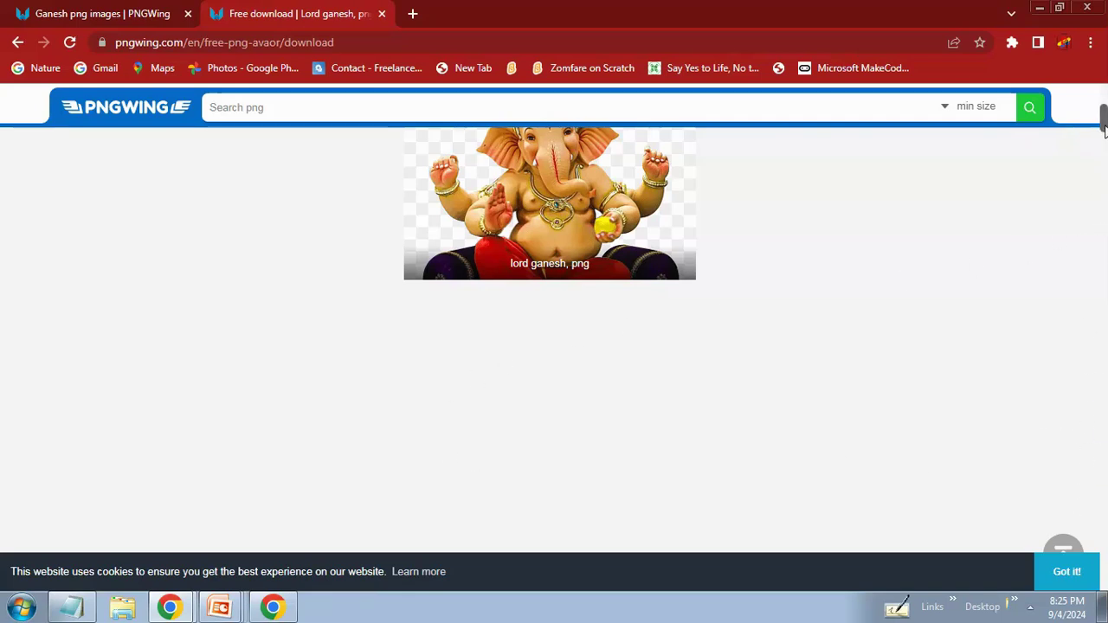
scroll(525, 294, down, 4)
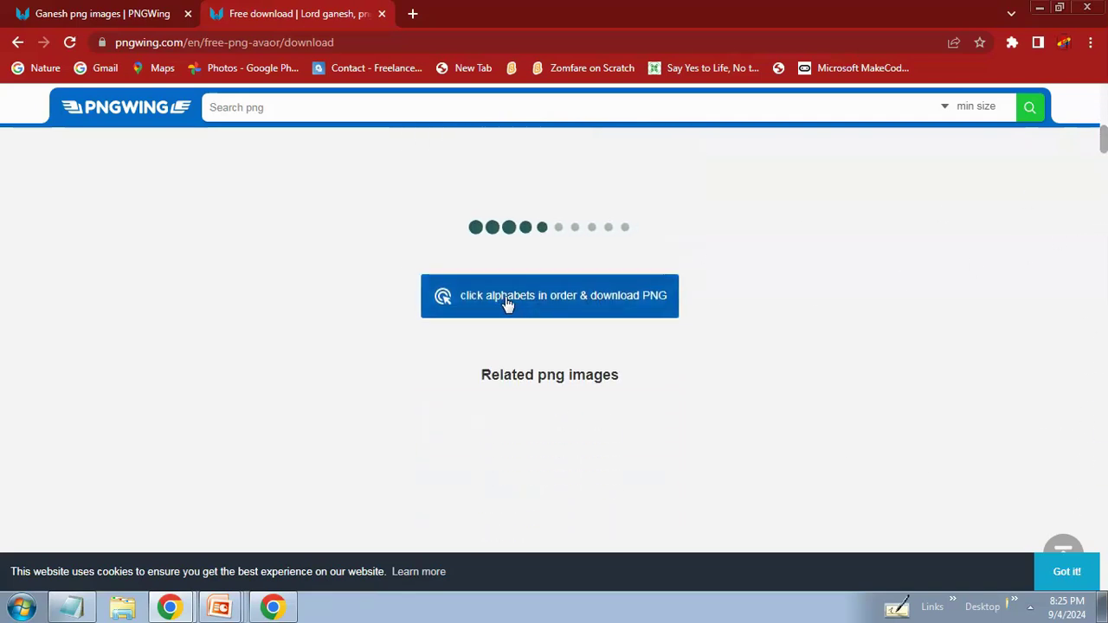
click(512, 293)
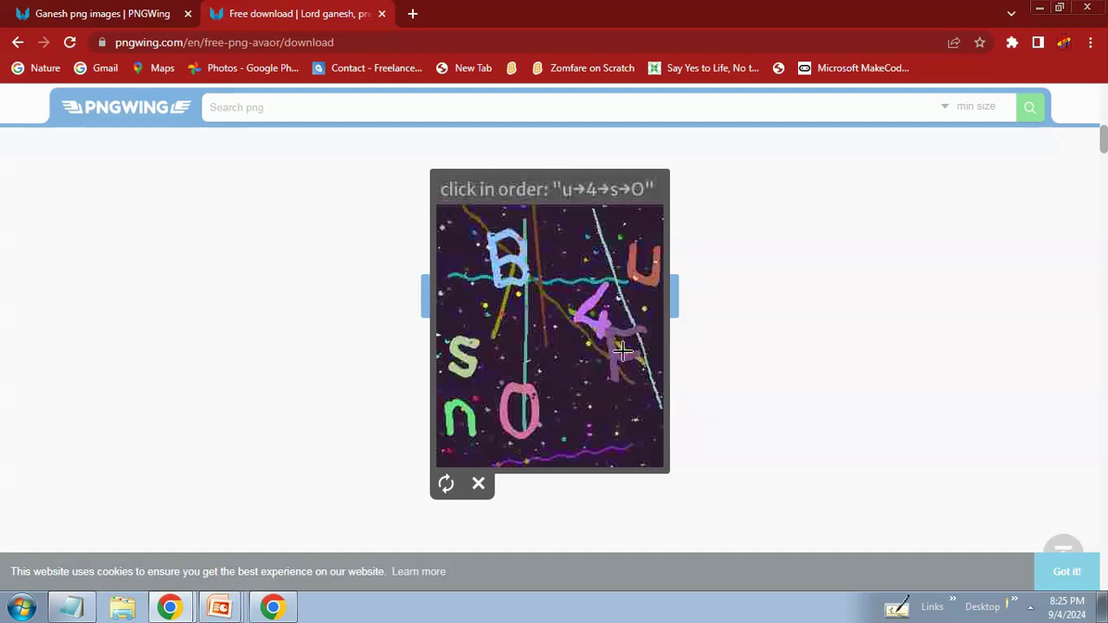
click(642, 274)
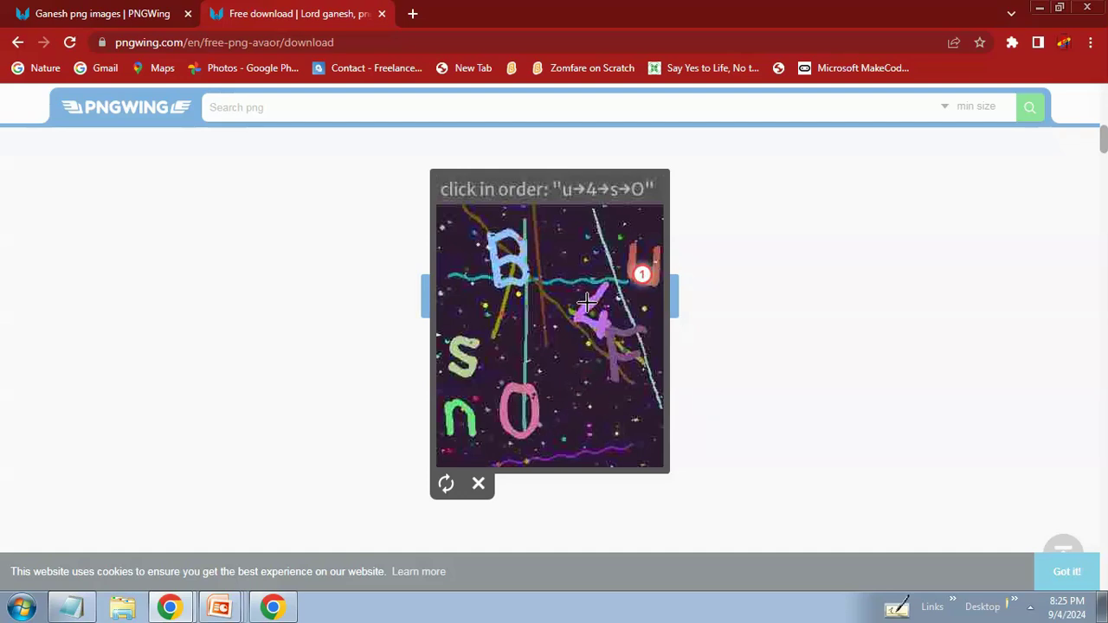
click(583, 309)
click(455, 350)
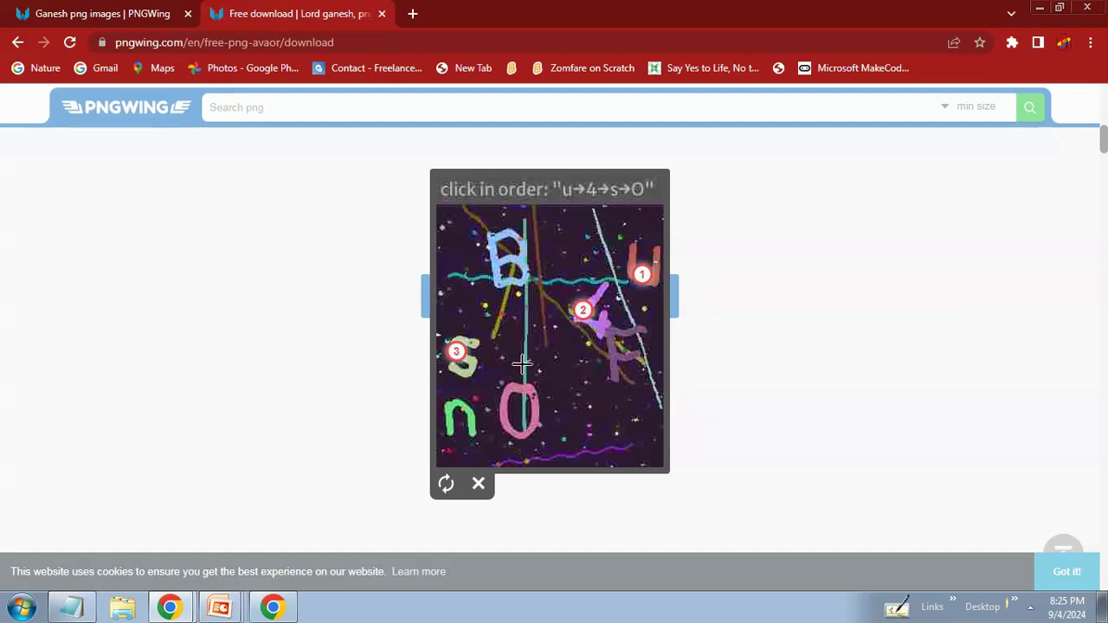
click(536, 418)
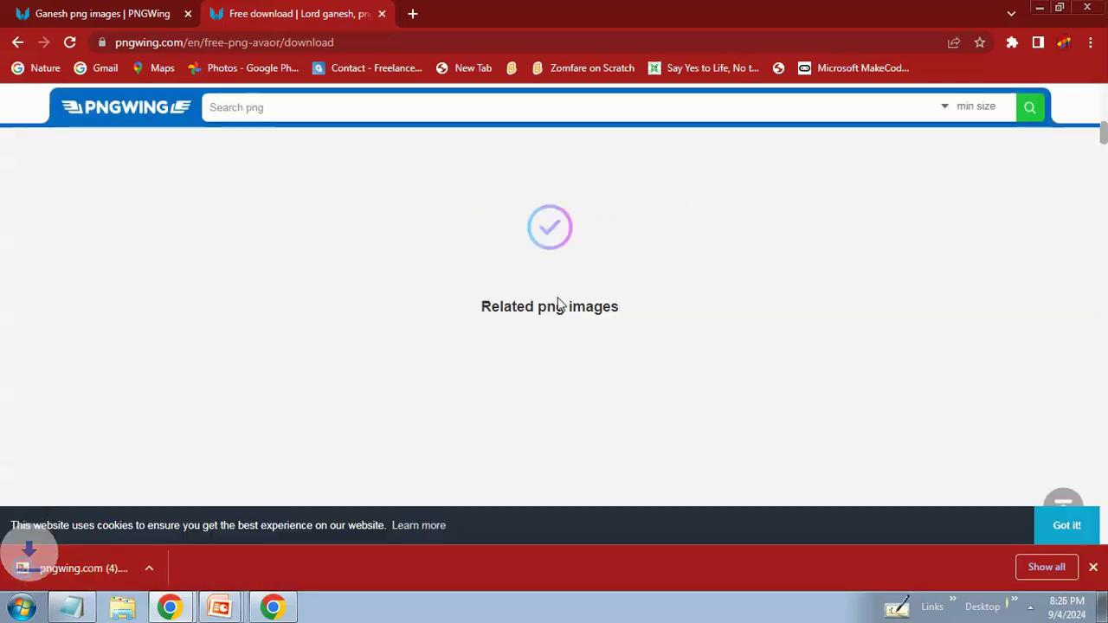
click(219, 606)
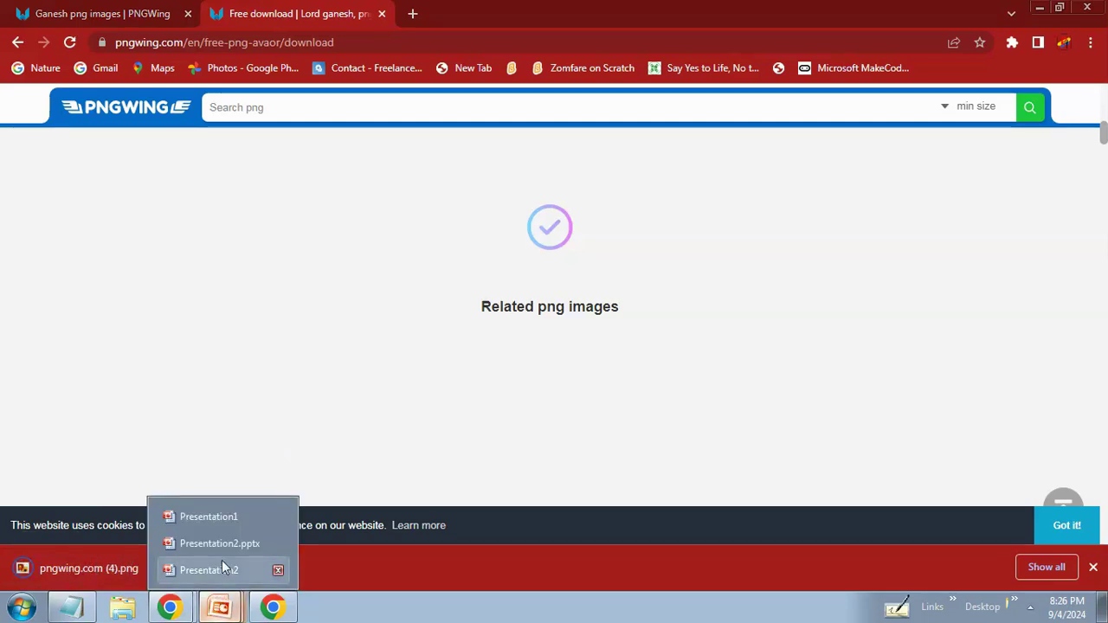
click(228, 548)
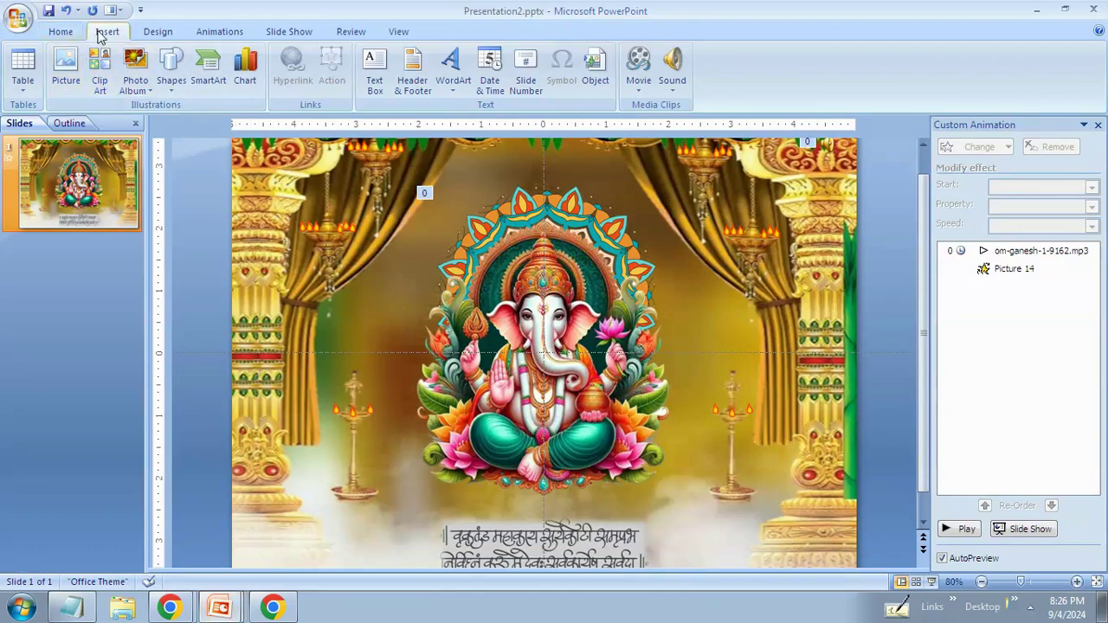
Step: Insert pngwing.com (4).png from the Downloads folder onto the slide
click(66, 67)
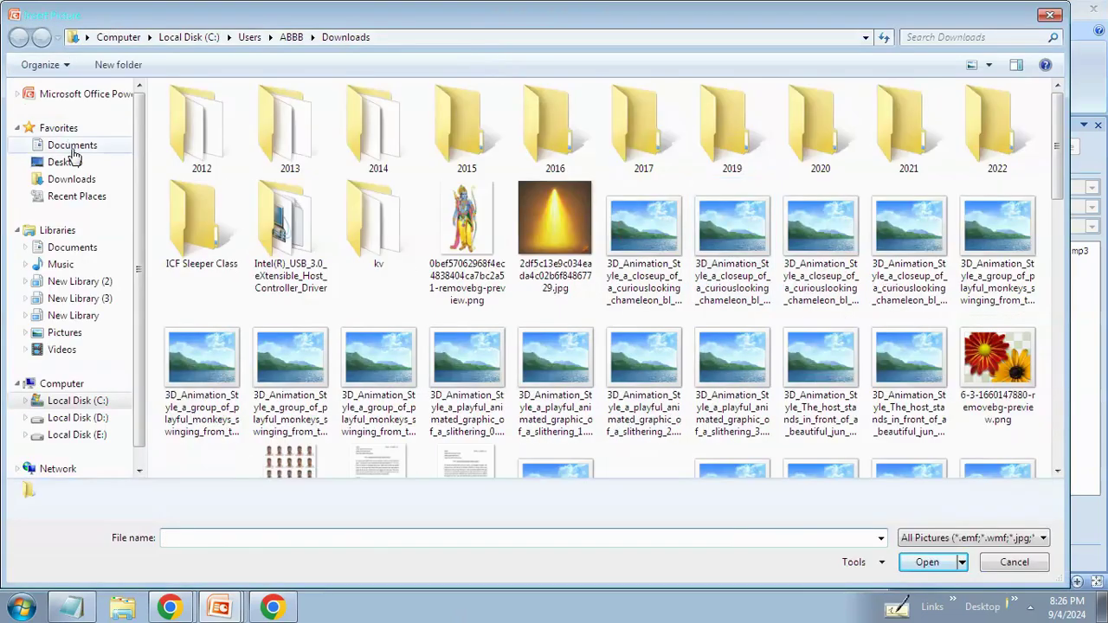
click(56, 178)
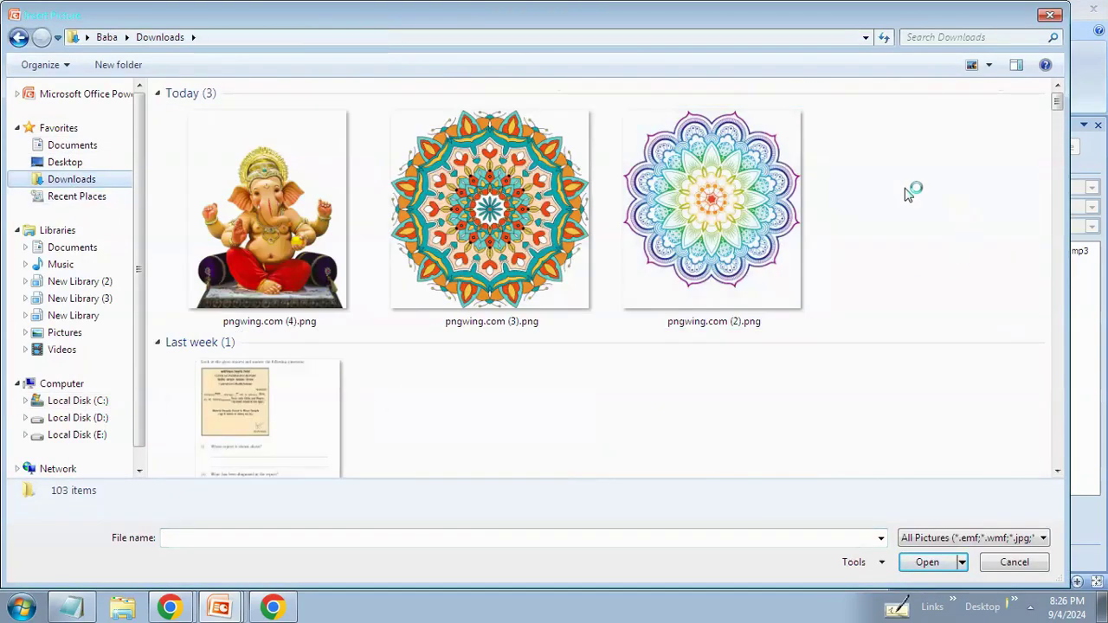
click(269, 212)
click(921, 562)
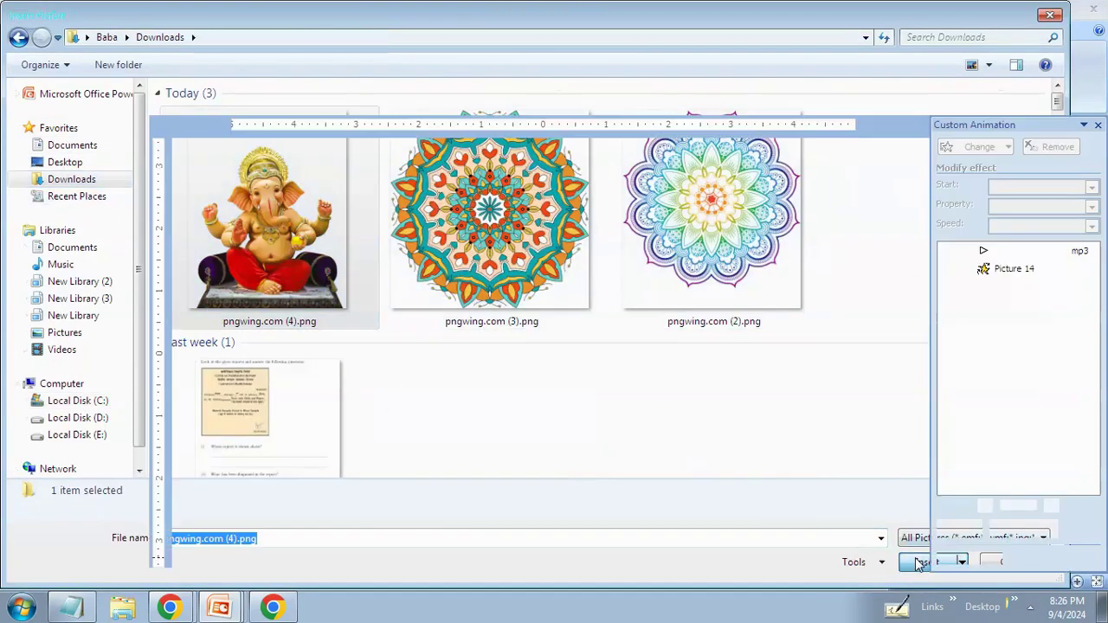
Step: Drag the trial Ganesh picture left, then delete it from the slide
drag(554, 335, 399, 330)
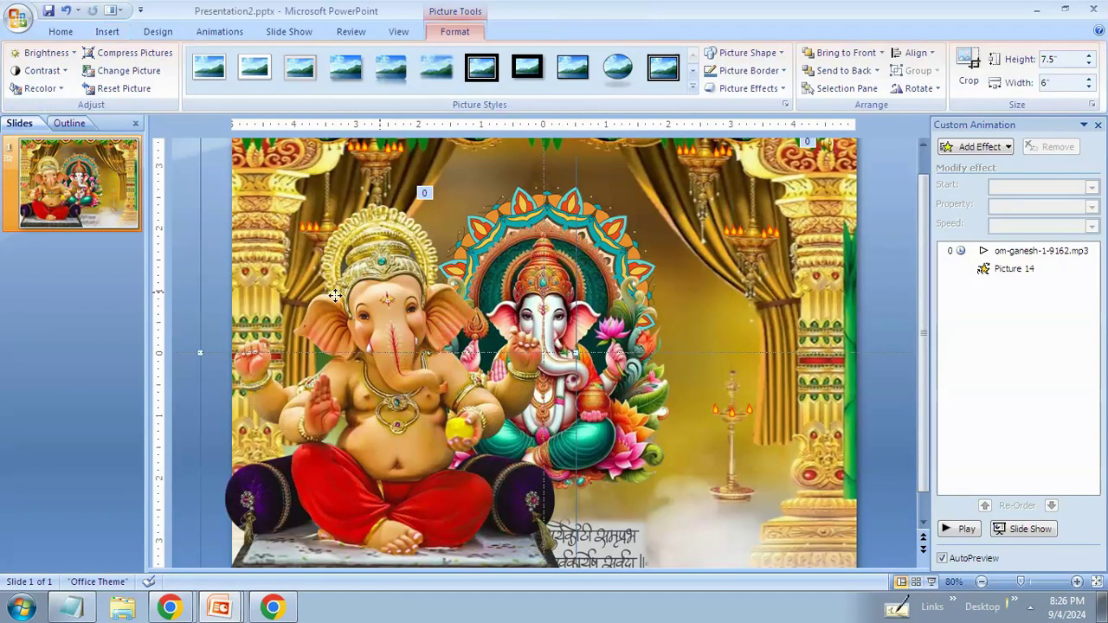
drag(334, 295, 291, 295)
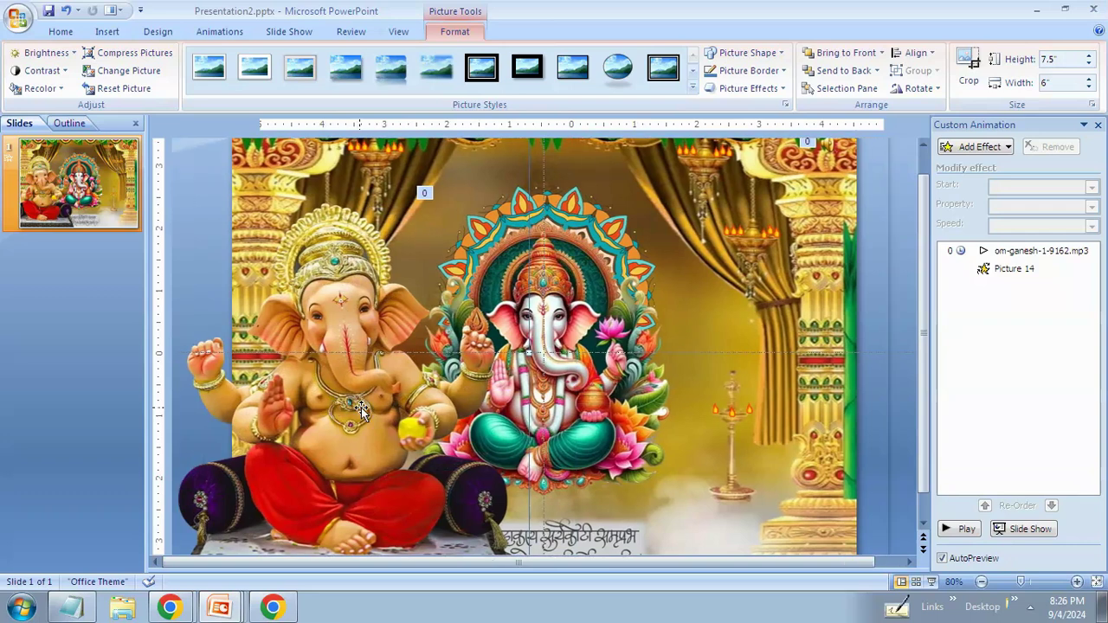
key(Delete)
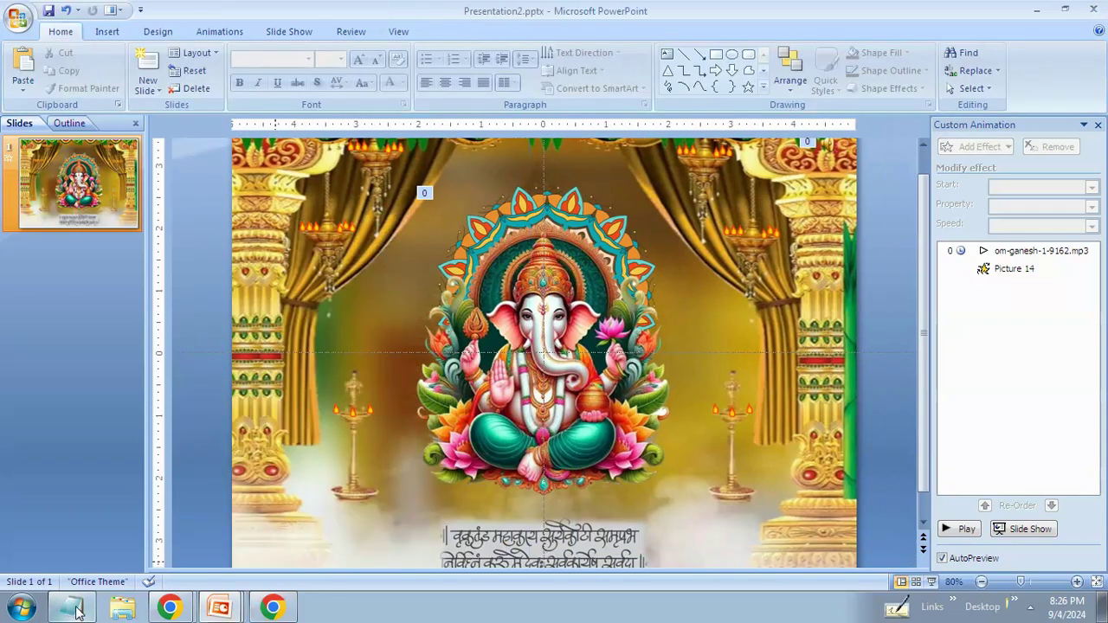
click(73, 609)
Step: Start a new Notepad line reading 'how to insert back chakra'
click(609, 69)
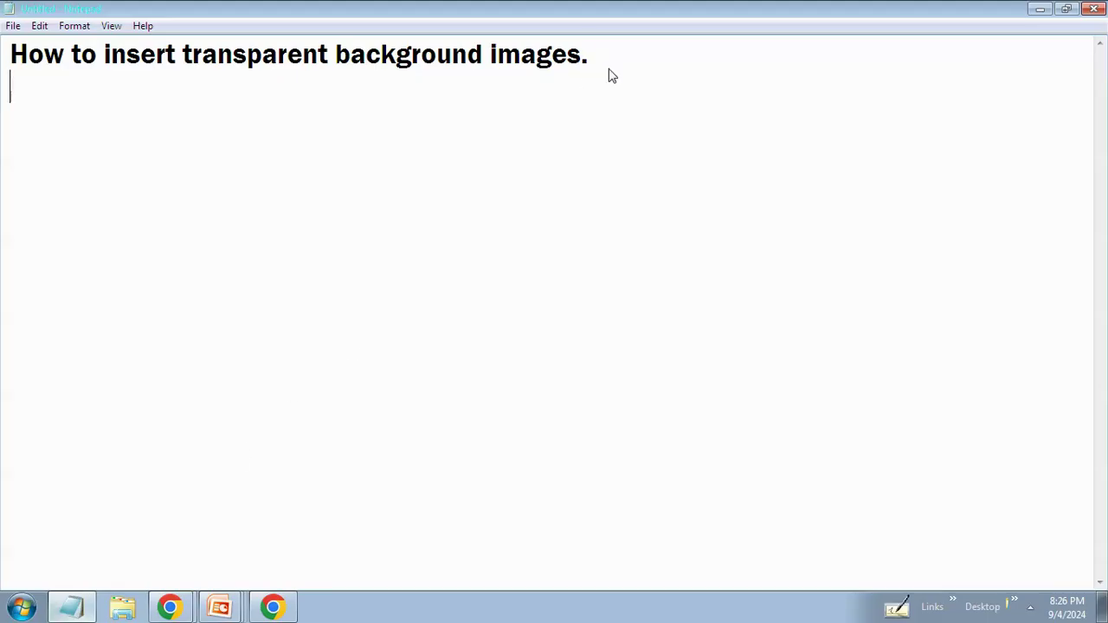
key(Return)
text(how)
key(BackSpace)
key(BackSpace)
text(OW )
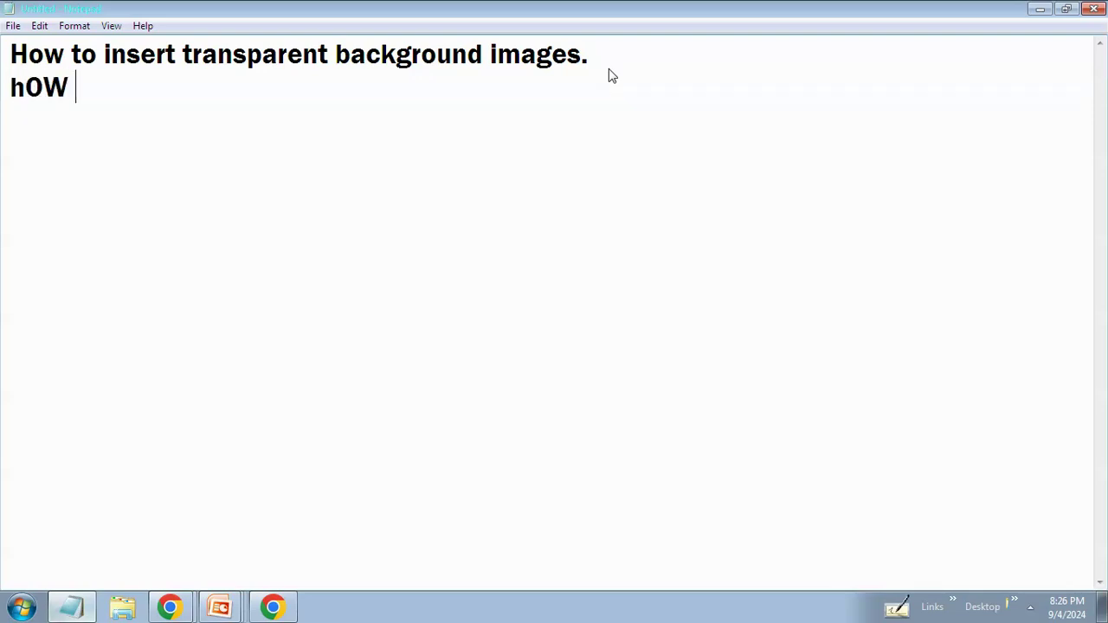
text(TO)
key(BackSpace)
key(BackSpace)
text(to insert )
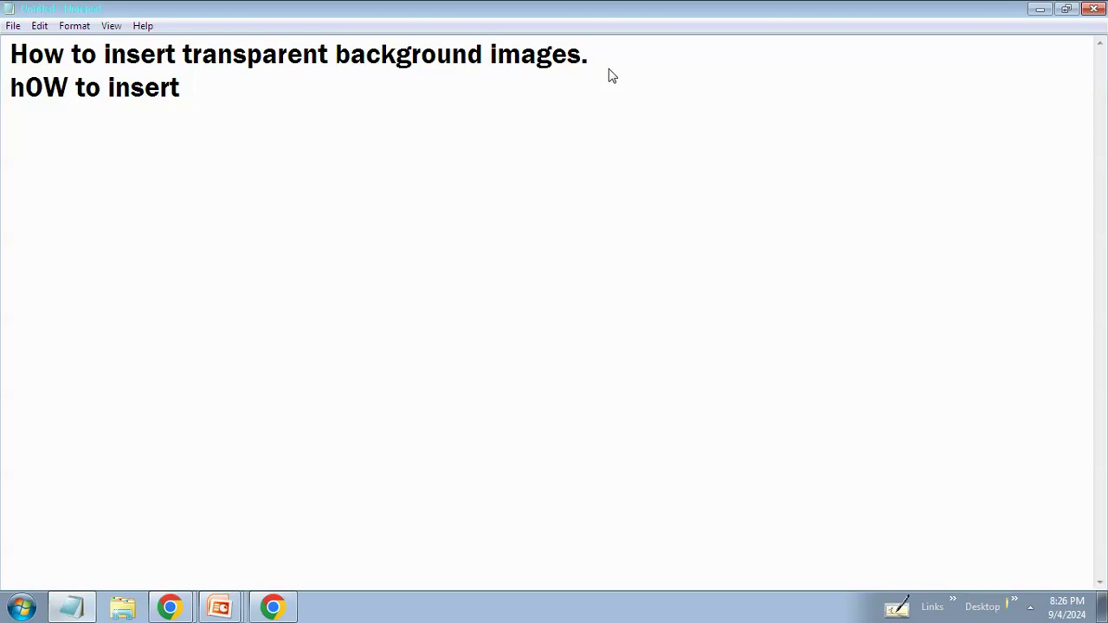
text(back)
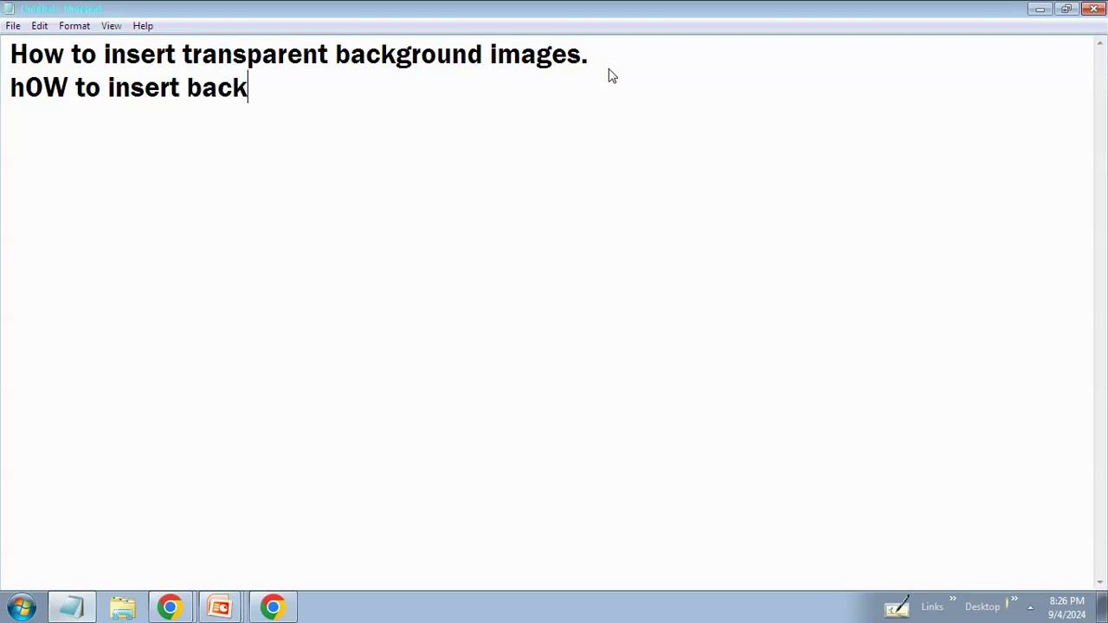
text( chakra)
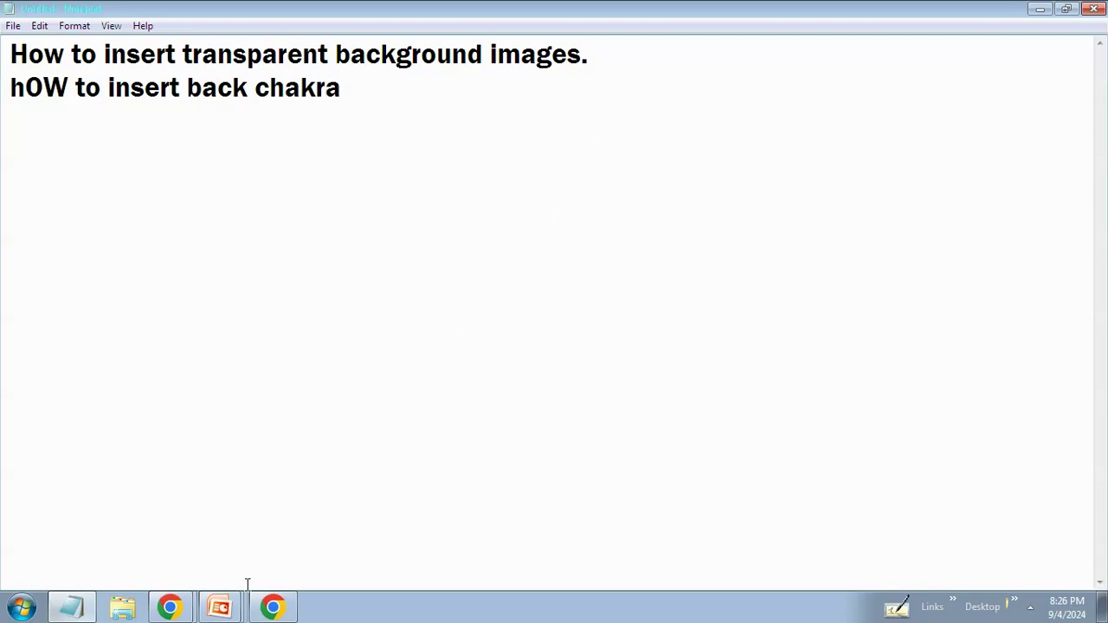
Step: Append 'also from pngwings or png tree' to the line and minimize Notepad
click(170, 607)
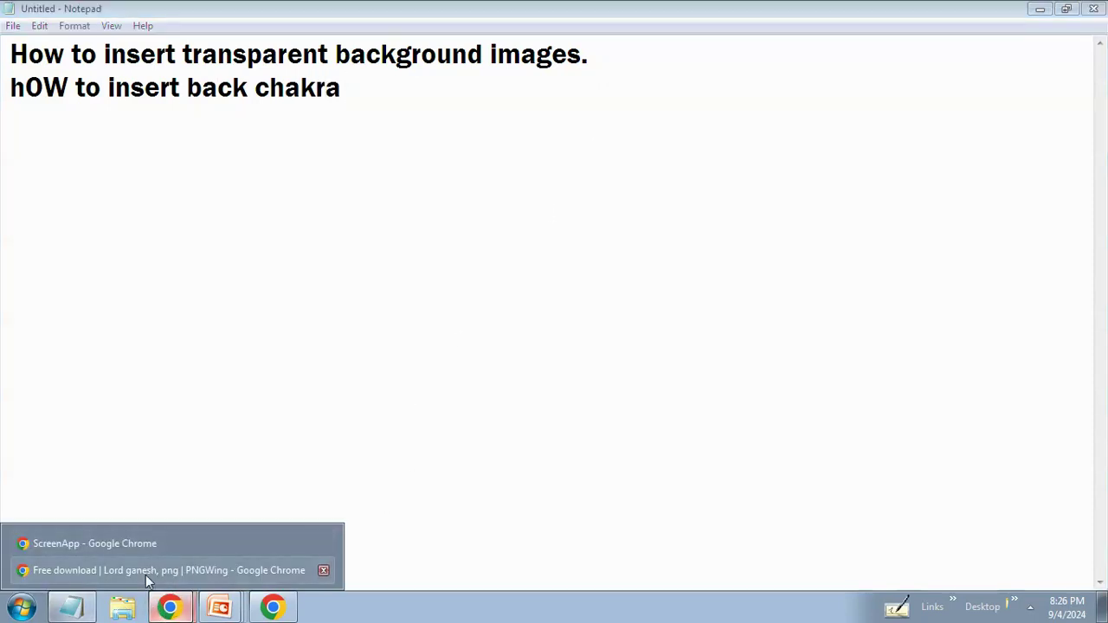
click(146, 571)
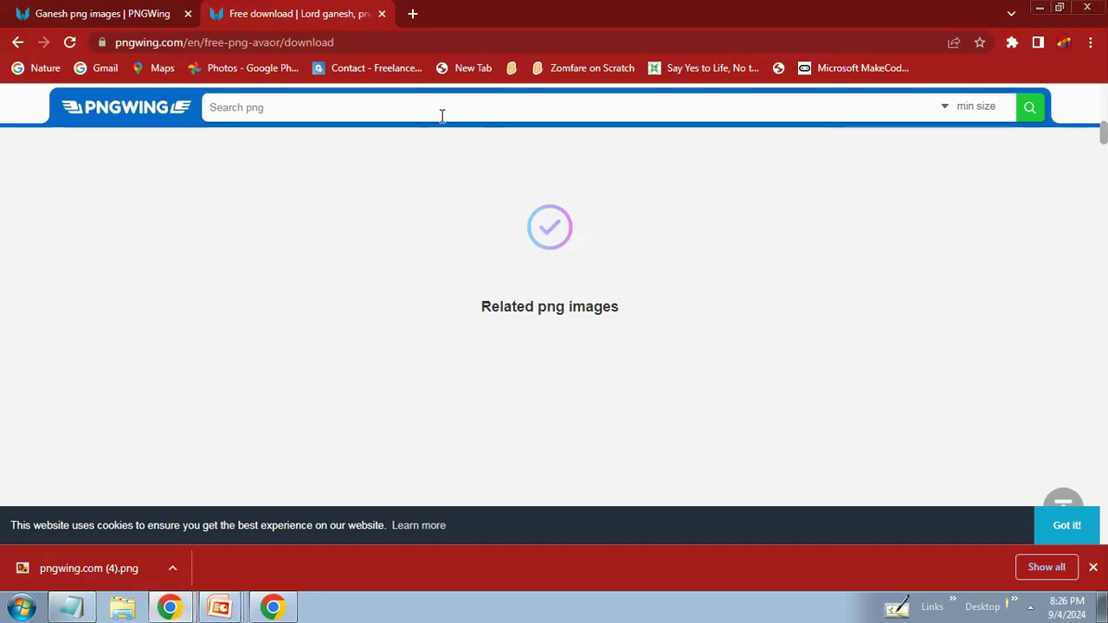
key(alt+Tab)
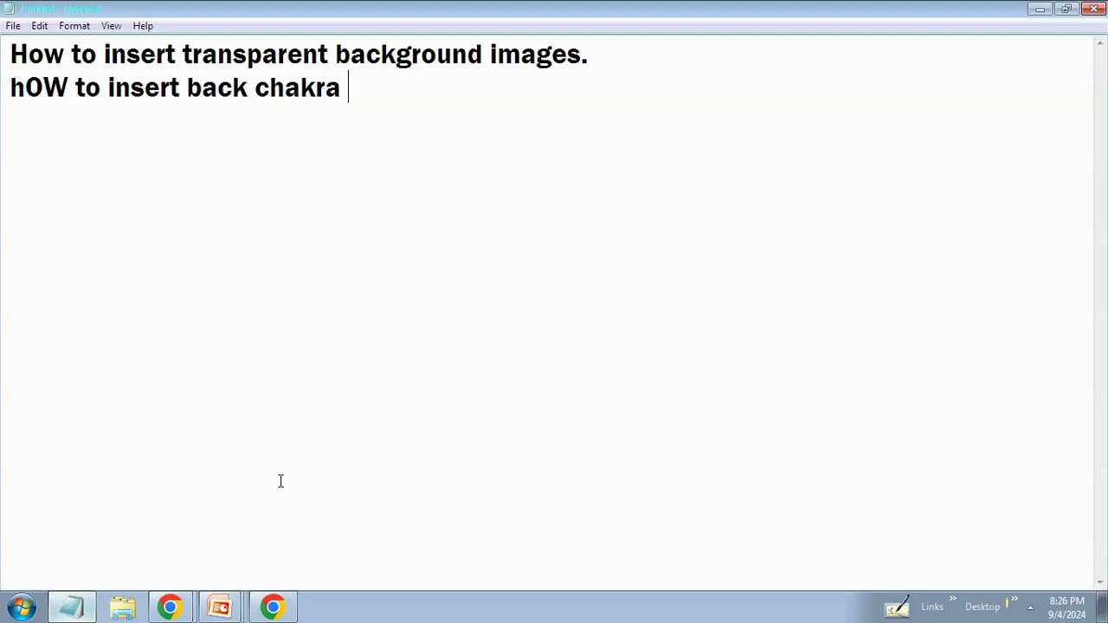
text(also )
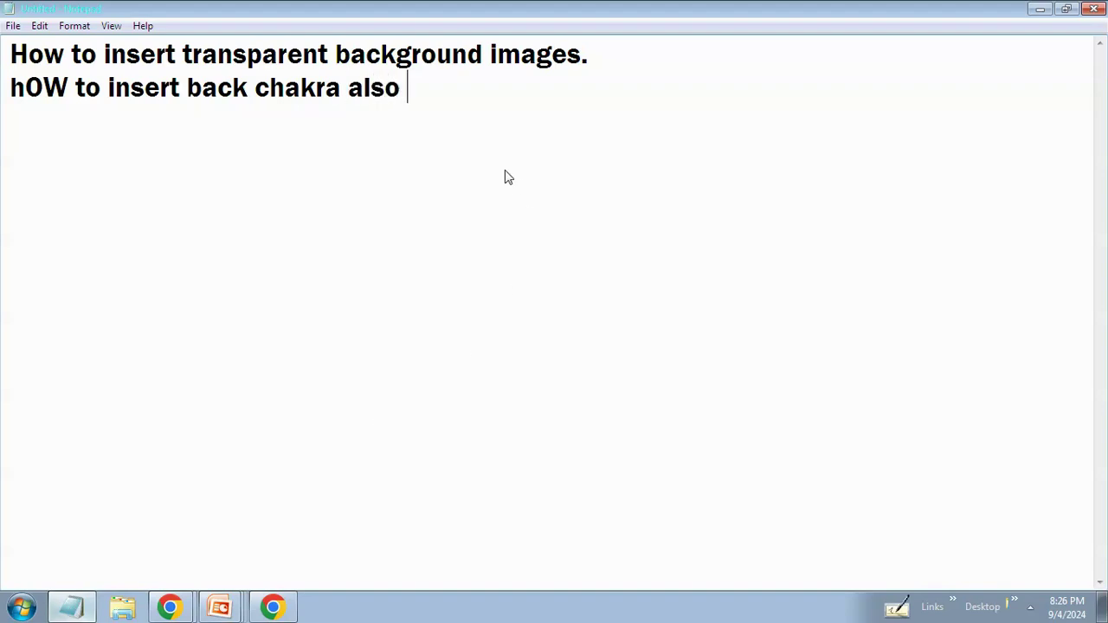
text(from )
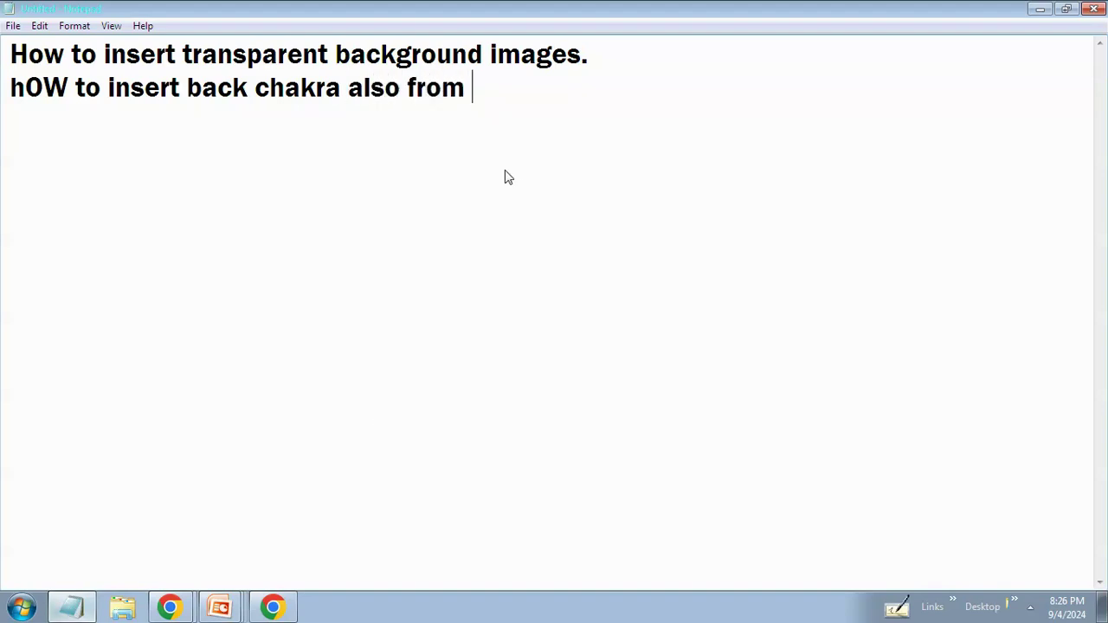
text(pn)
text(gwings or)
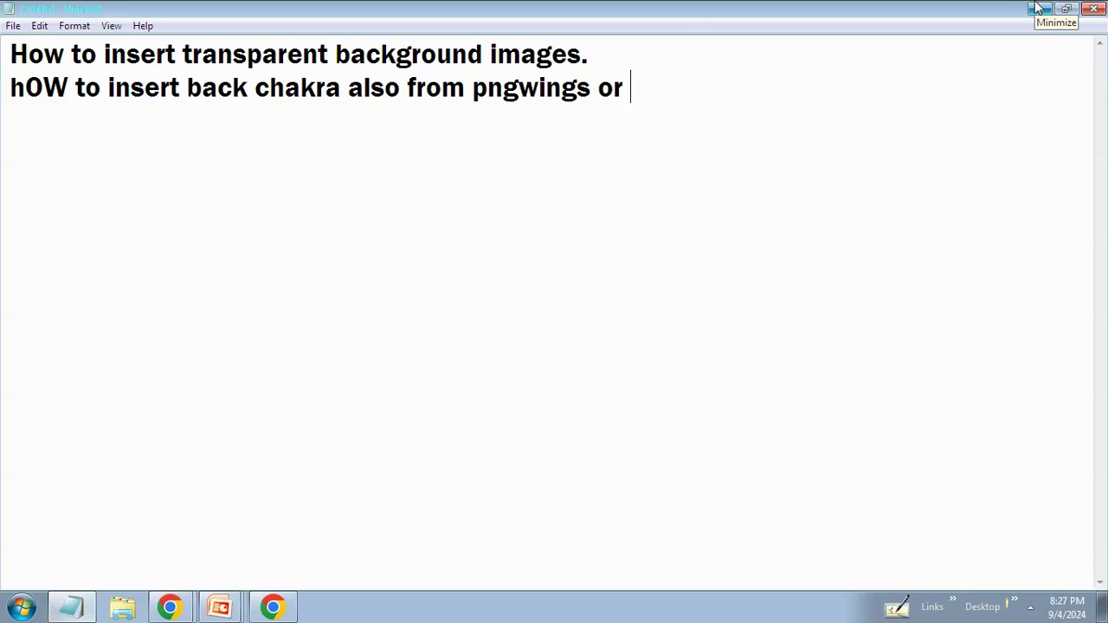
text(png t)
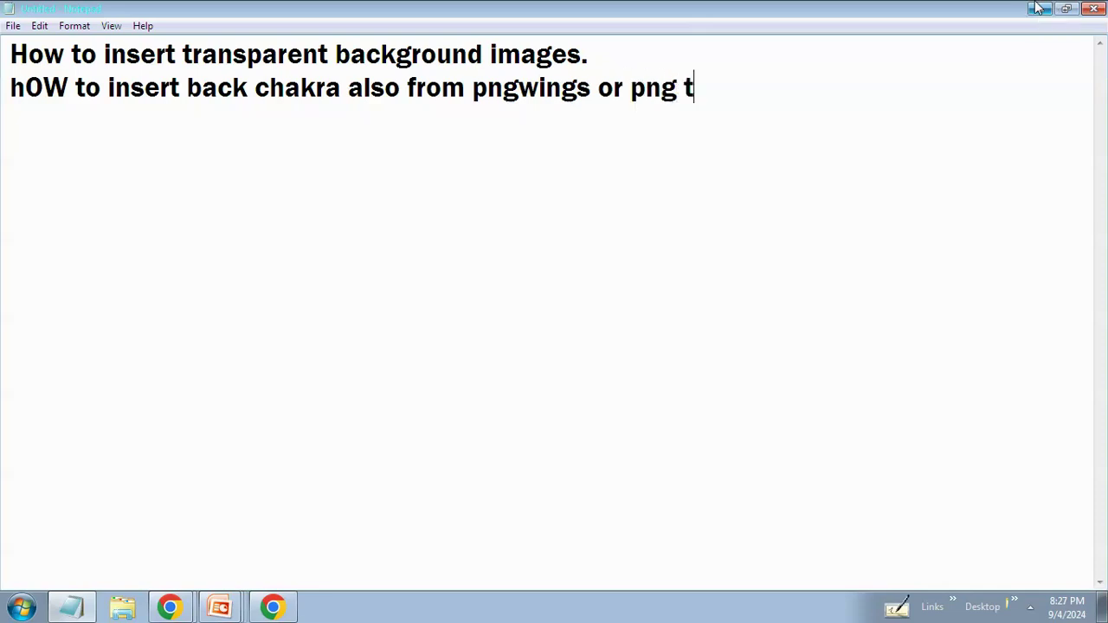
text(ree. etc.)
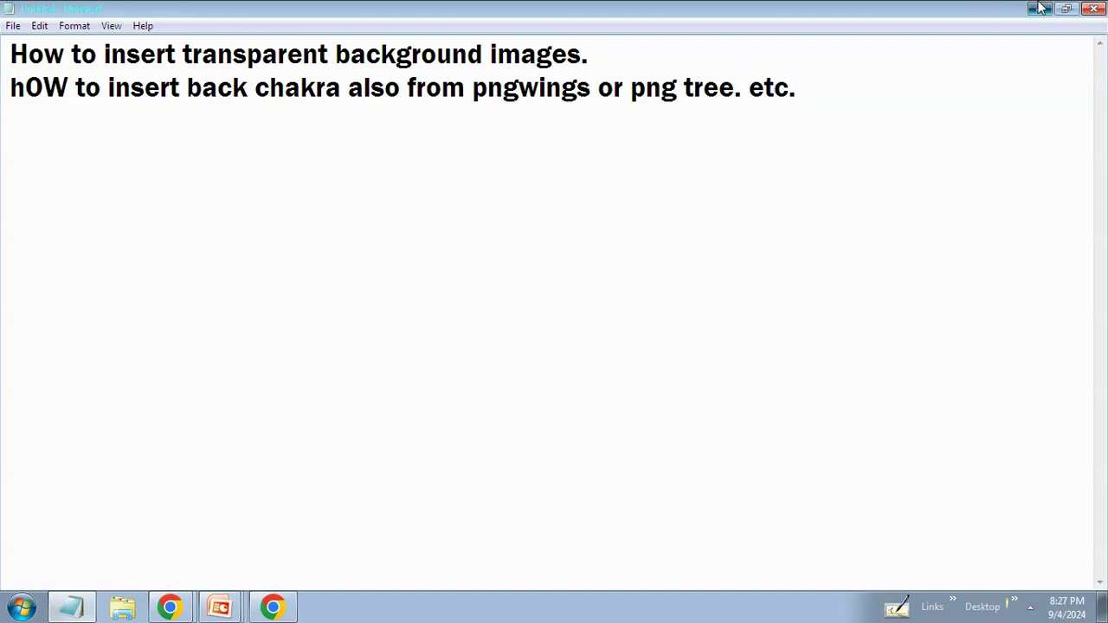
click(1039, 8)
Step: Replace the PNGWing search with 'floral circle' and browse the results
text(chakr)
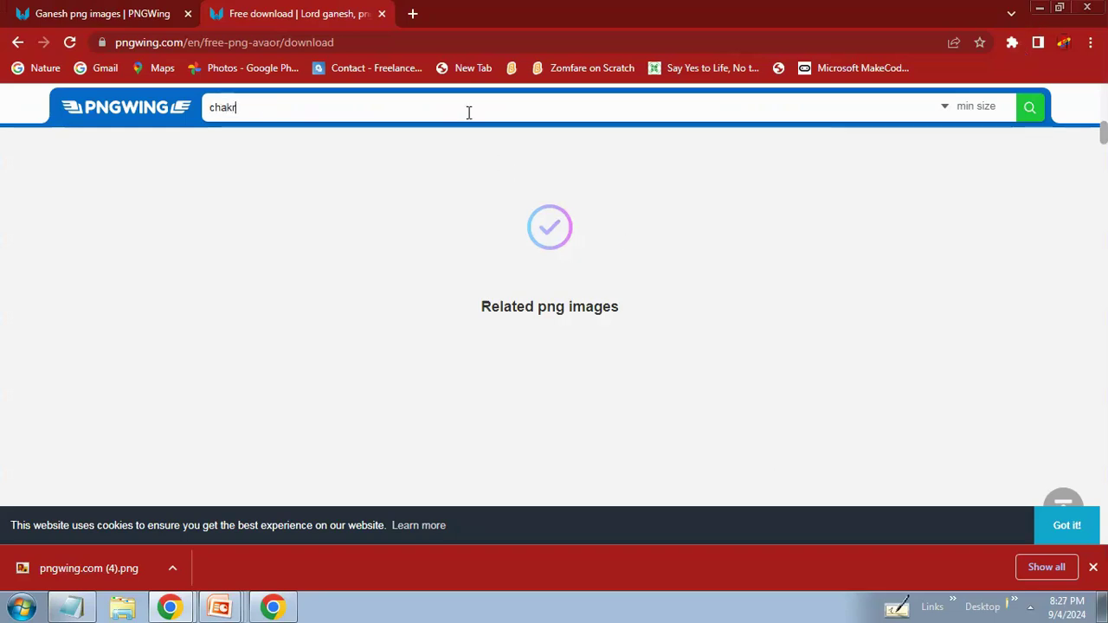
key(ctrl+a)
text(floral)
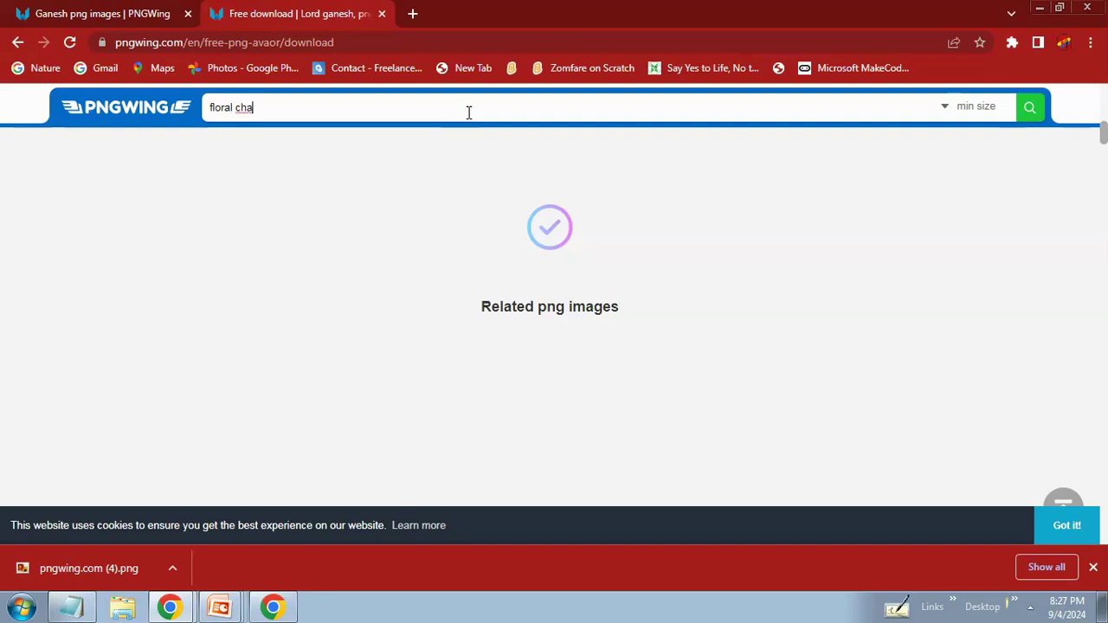
key(BackSpace)
key(BackSpace)
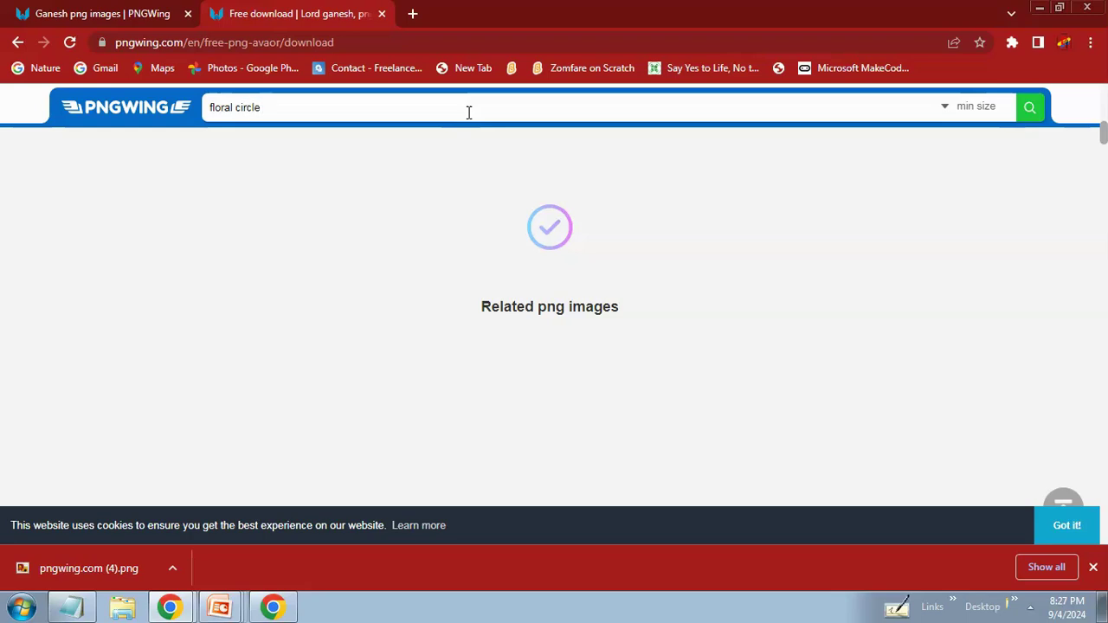
key(Return)
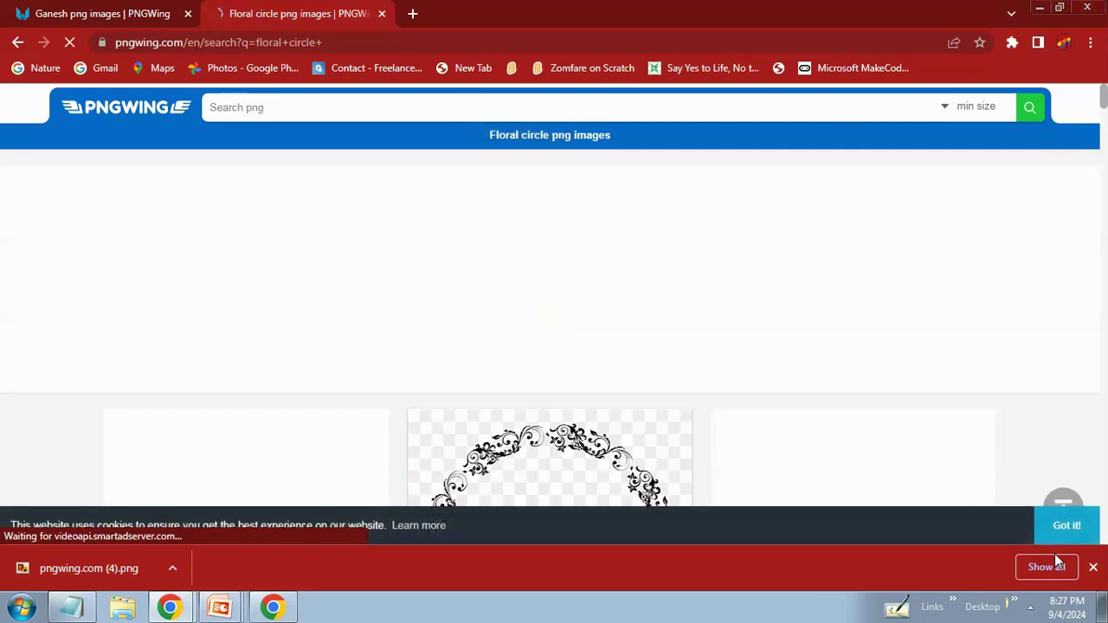
click(1093, 567)
drag(1103, 122, 1103, 206)
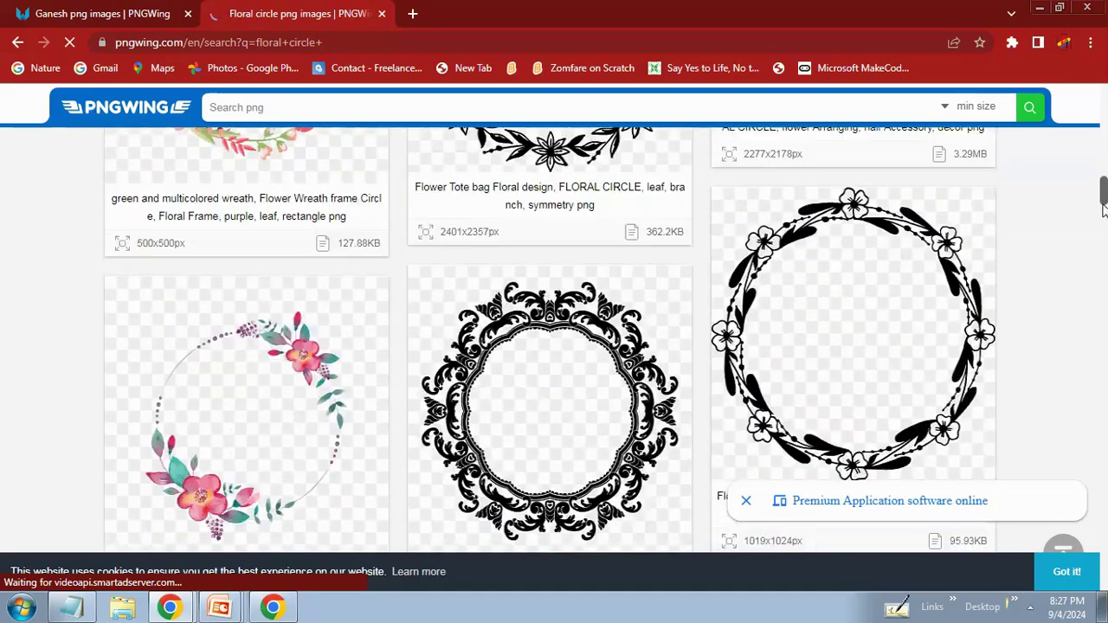
drag(1103, 208, 1100, 368)
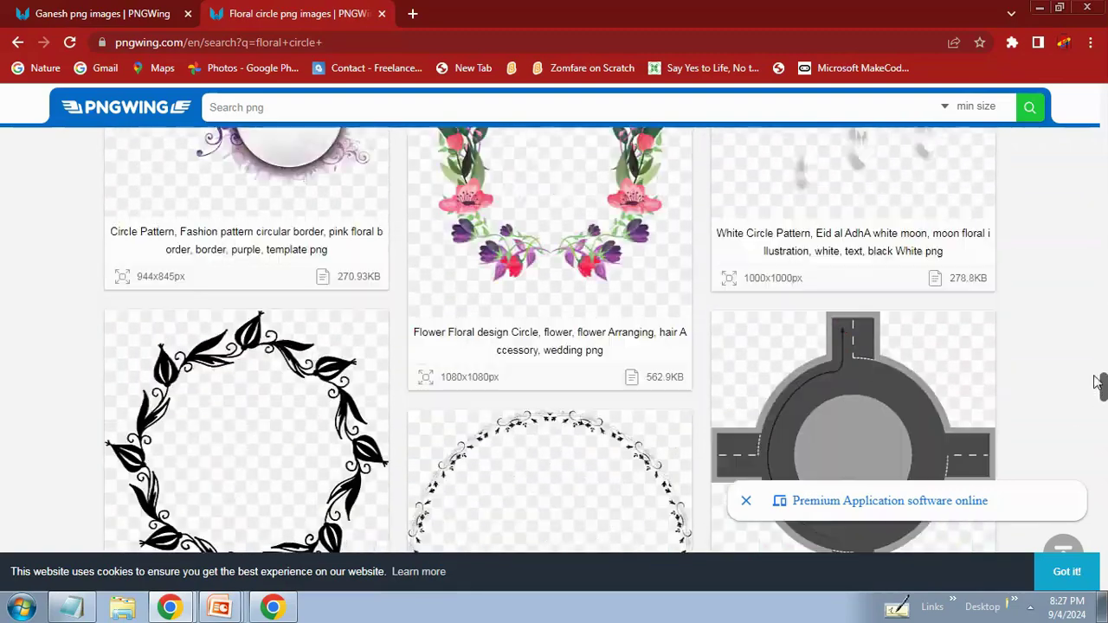
mouse_move(1100, 367)
mouse_down()
mouse_move(1099, 417)
mouse_move(1096, 223)
mouse_up()
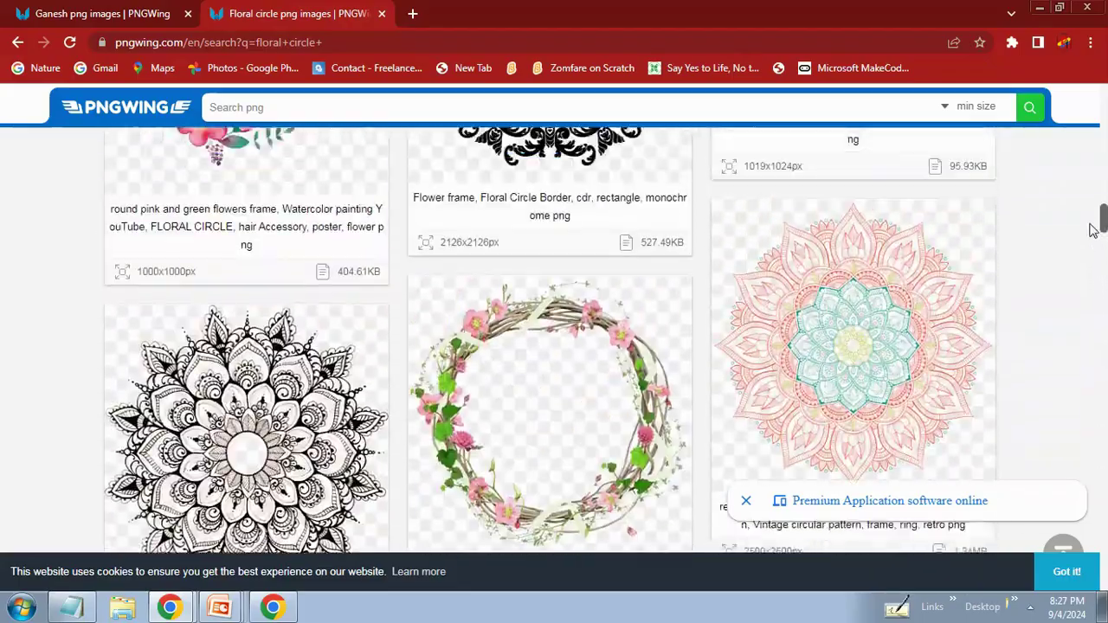
Step: Download the red and blue floral mandala as pngwing.com (5).png and return to PowerPoint
click(965, 287)
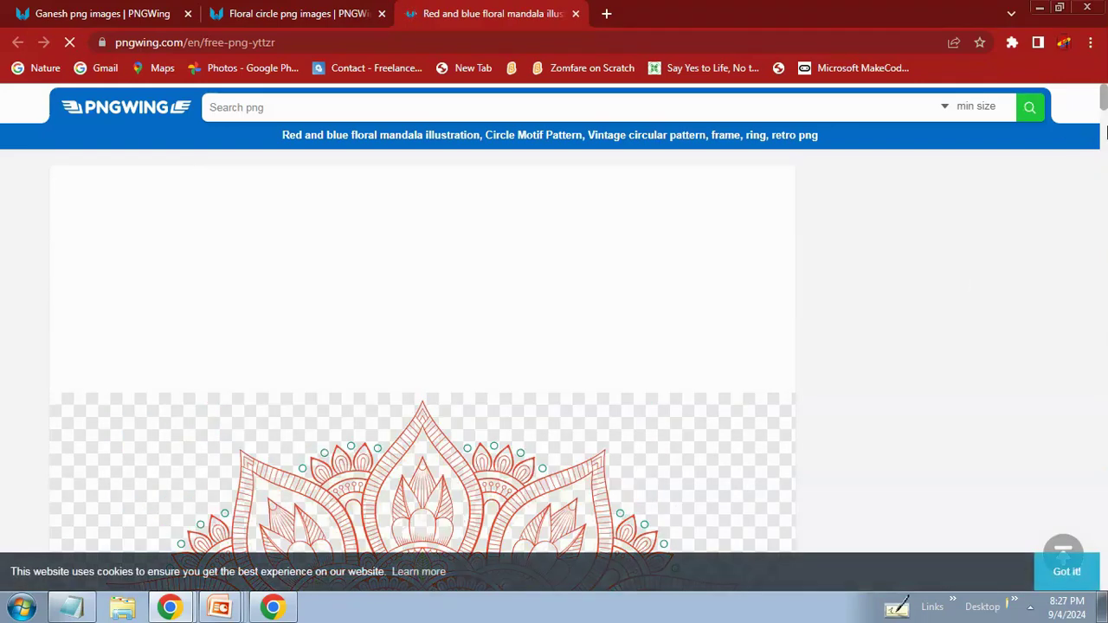
drag(1101, 99, 1102, 169)
scroll(519, 255, down, 1)
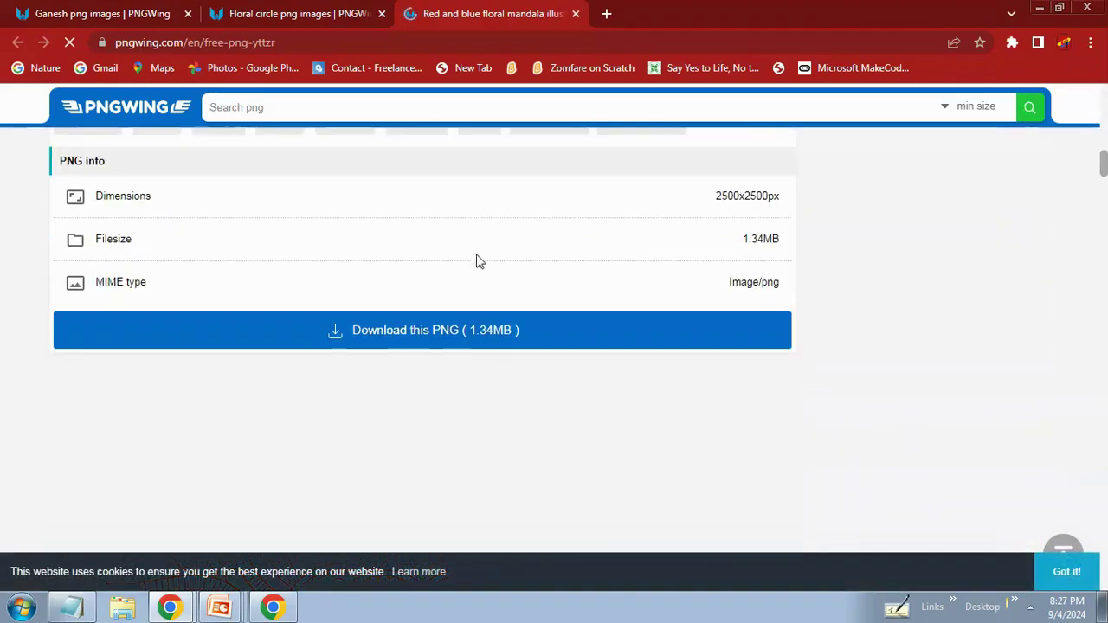
click(452, 339)
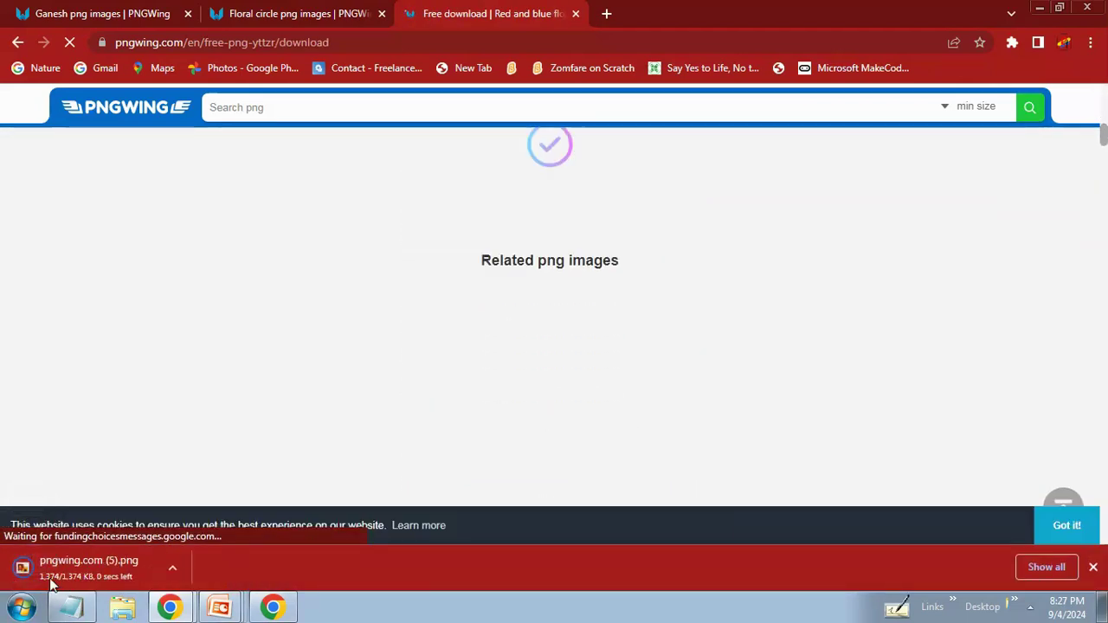
click(62, 570)
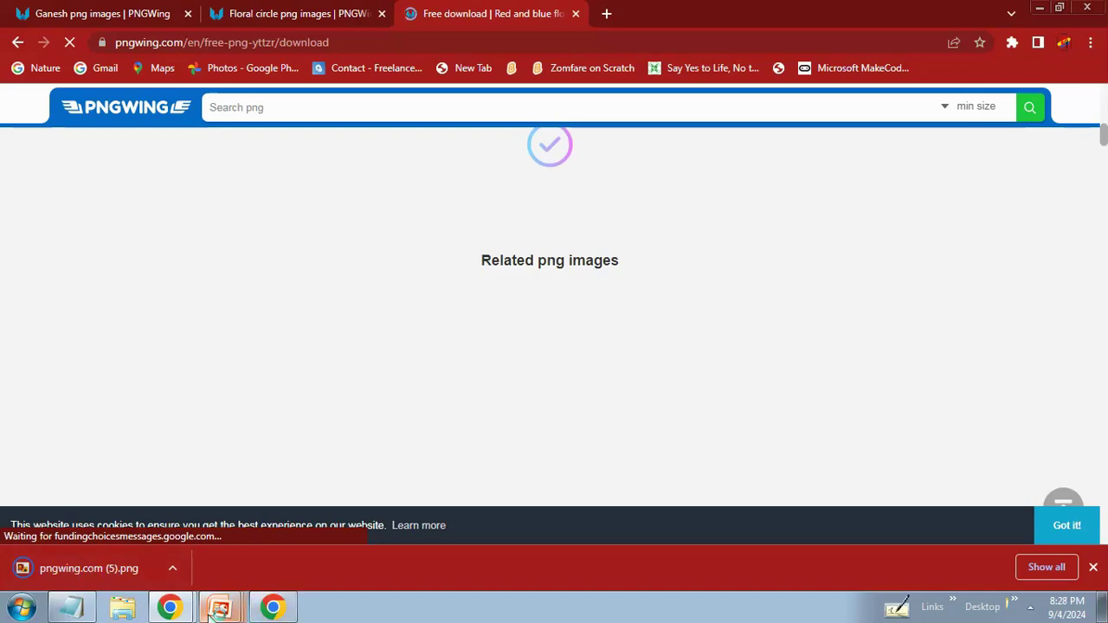
click(234, 570)
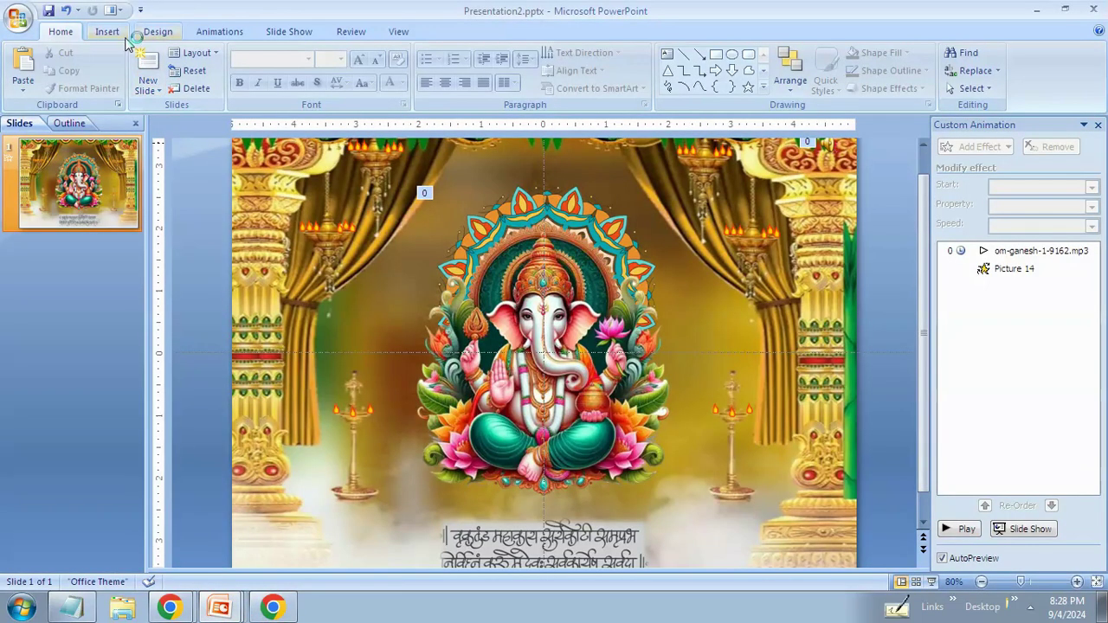
Step: Insert pngwing.com (5).png from Downloads onto the Ganesh slide and place it at the left
click(107, 31)
click(69, 73)
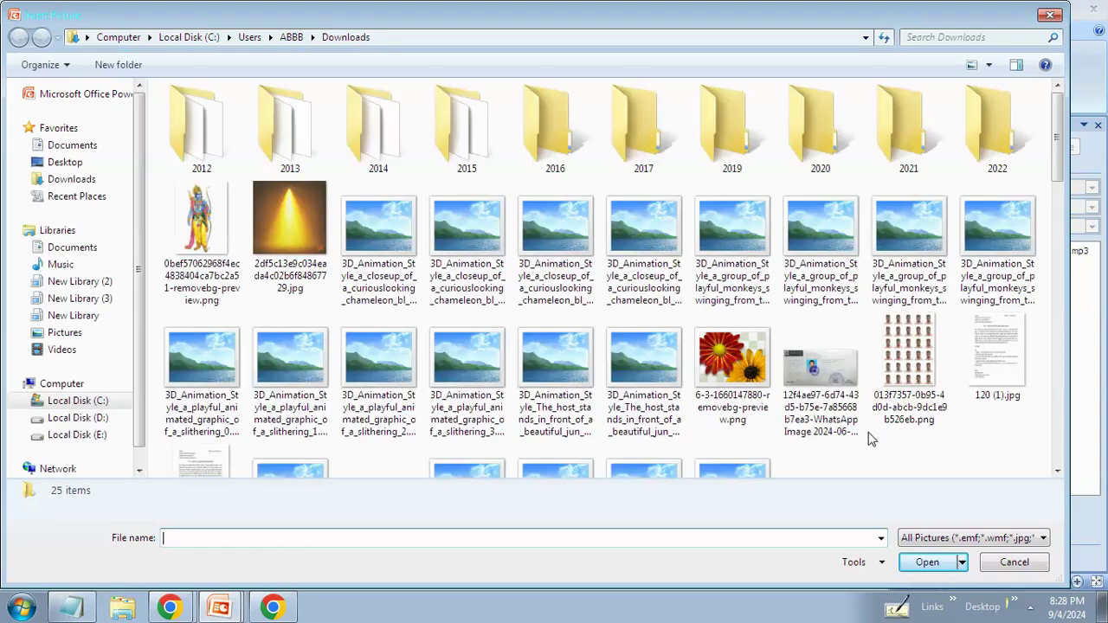
click(83, 178)
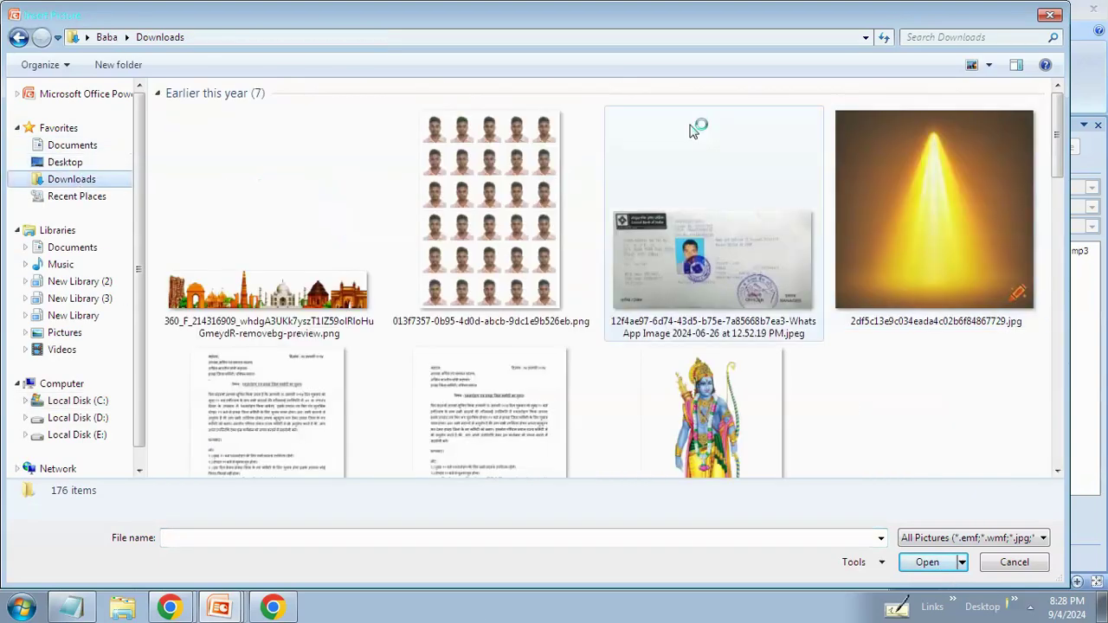
click(305, 206)
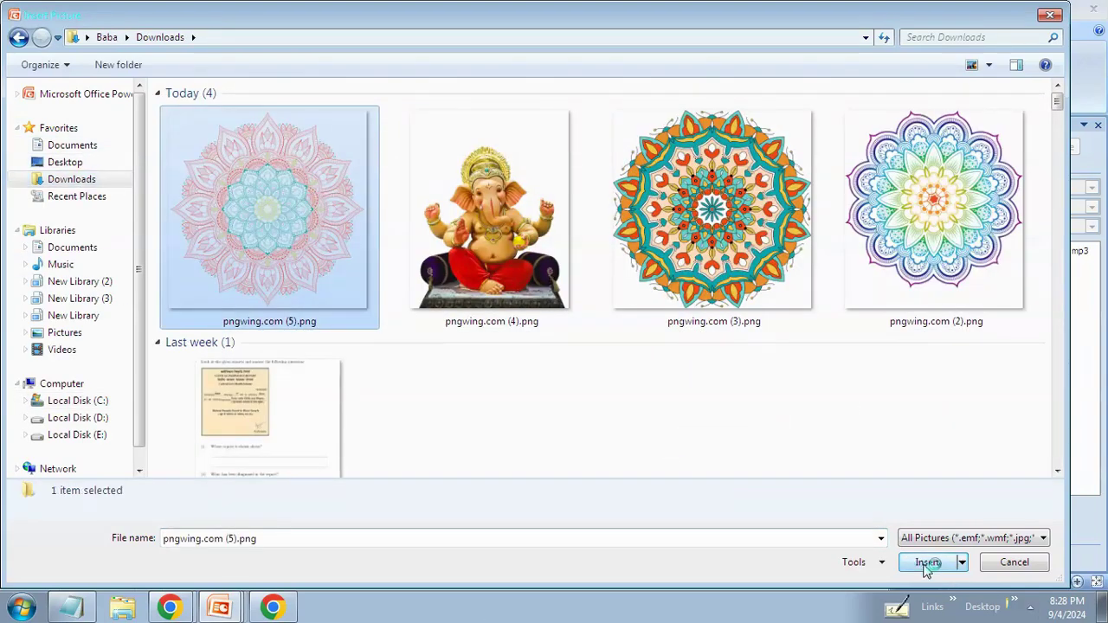
click(923, 563)
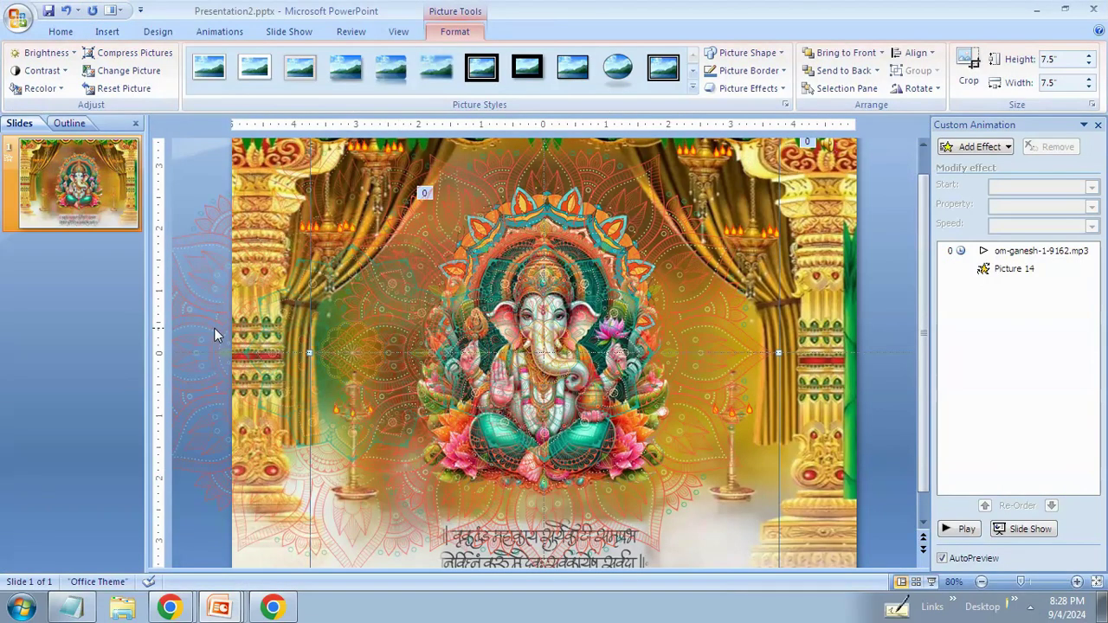
drag(214, 327, 214, 327)
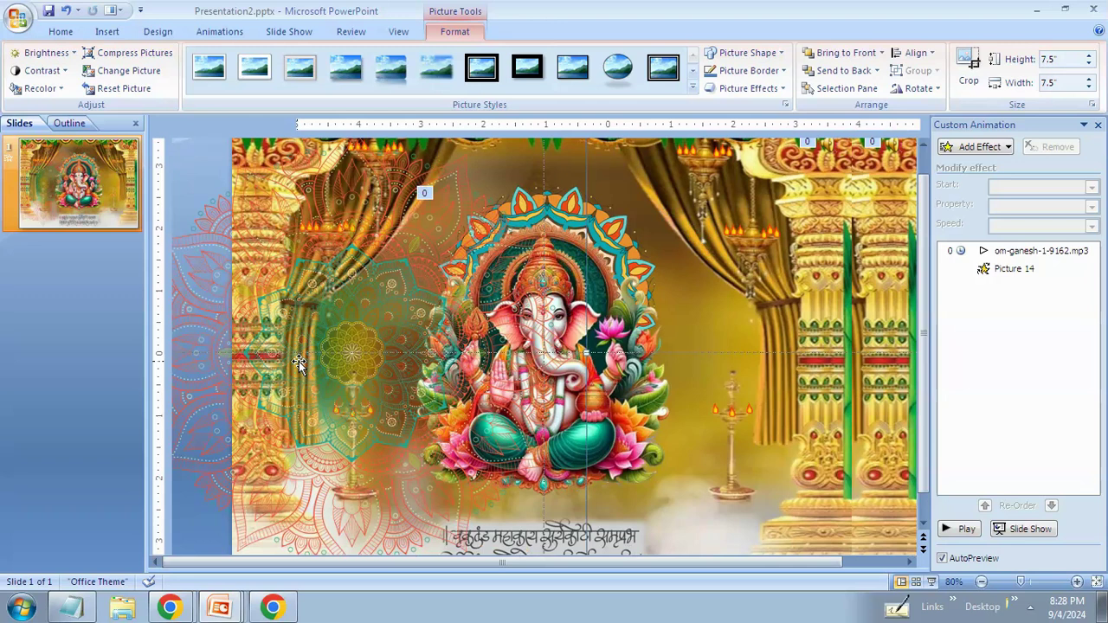
click(697, 357)
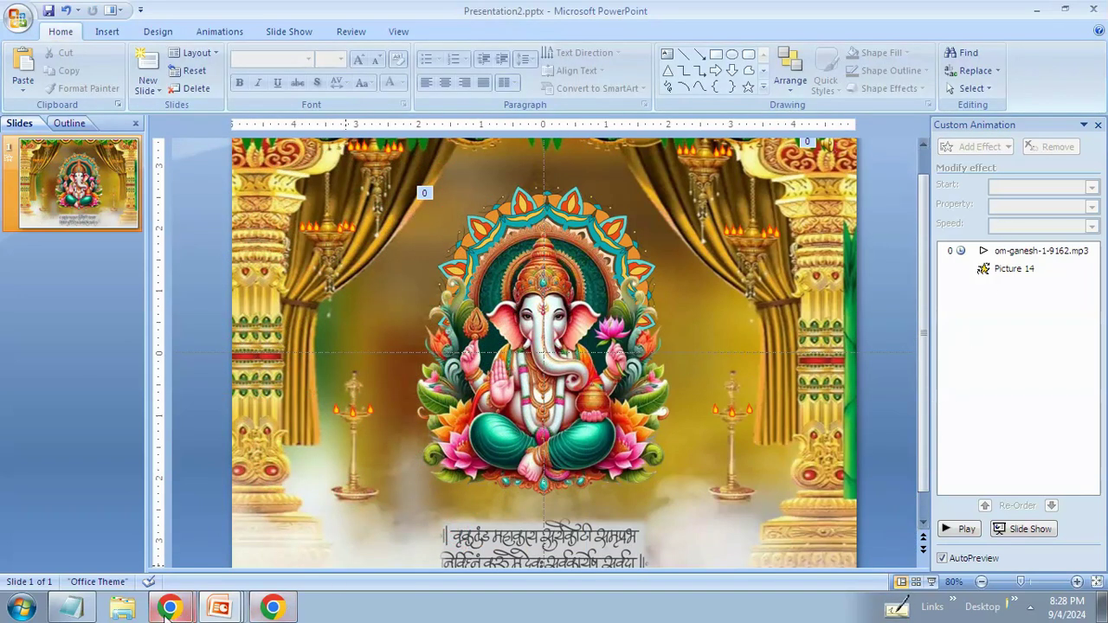
click(71, 606)
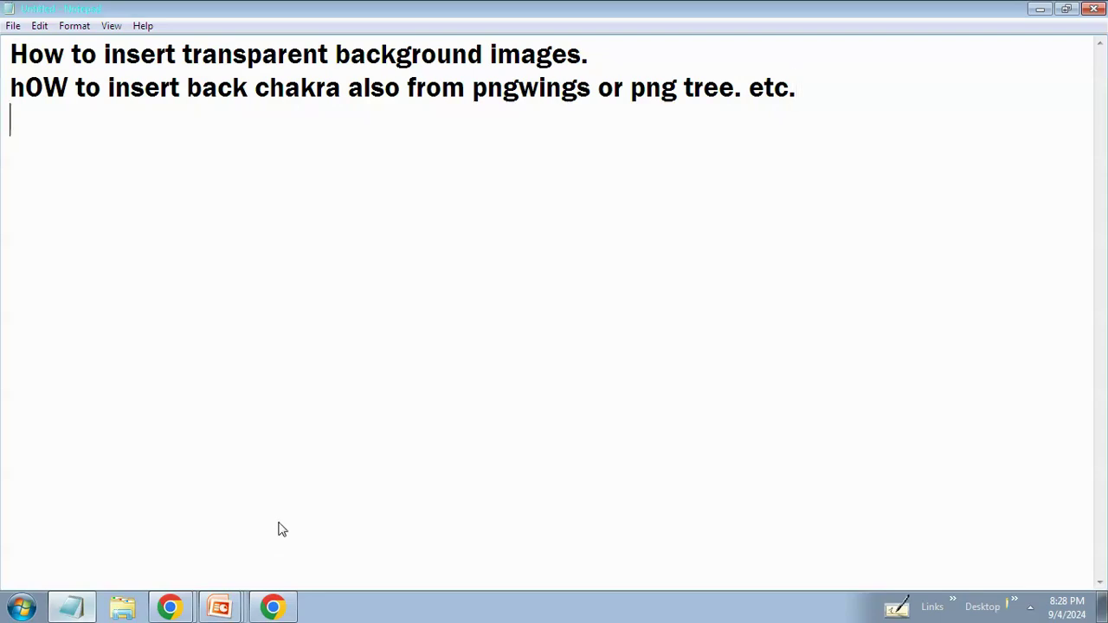
Step: Add the Notepad lines 'How to animated image' and '- from', then minimize Notepad
text(How )
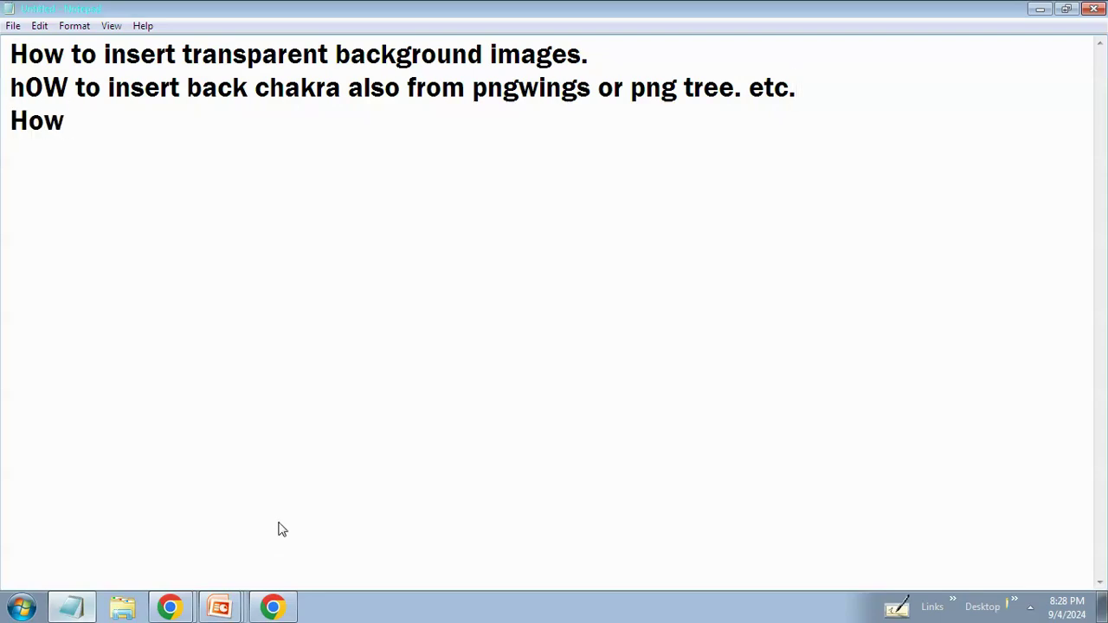
text(to animated)
text( image)
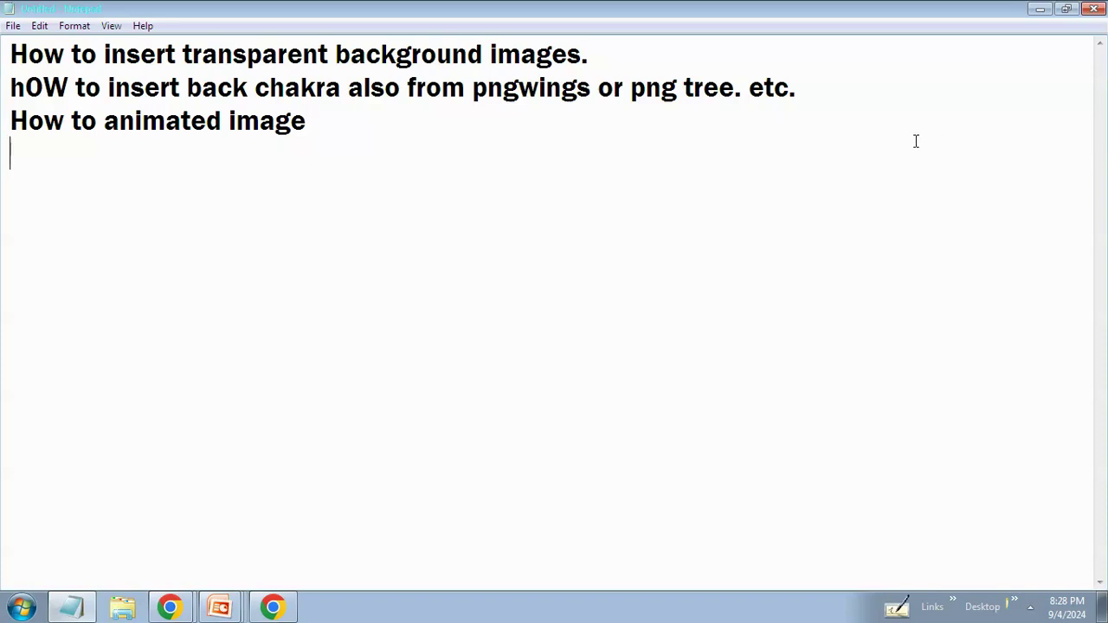
text(- )
text(from)
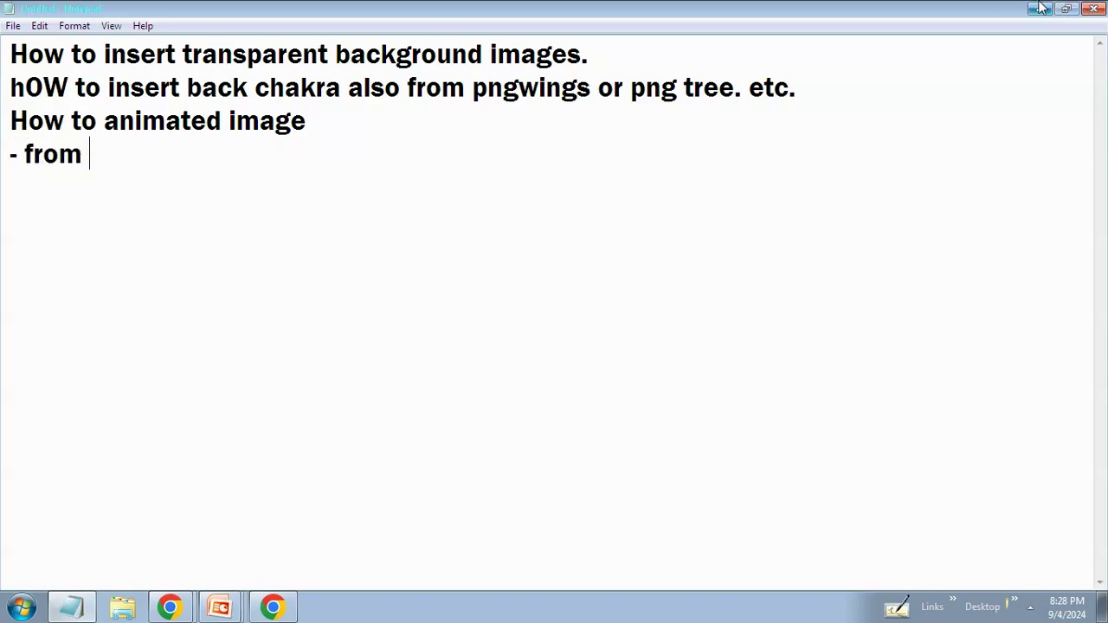
click(1039, 9)
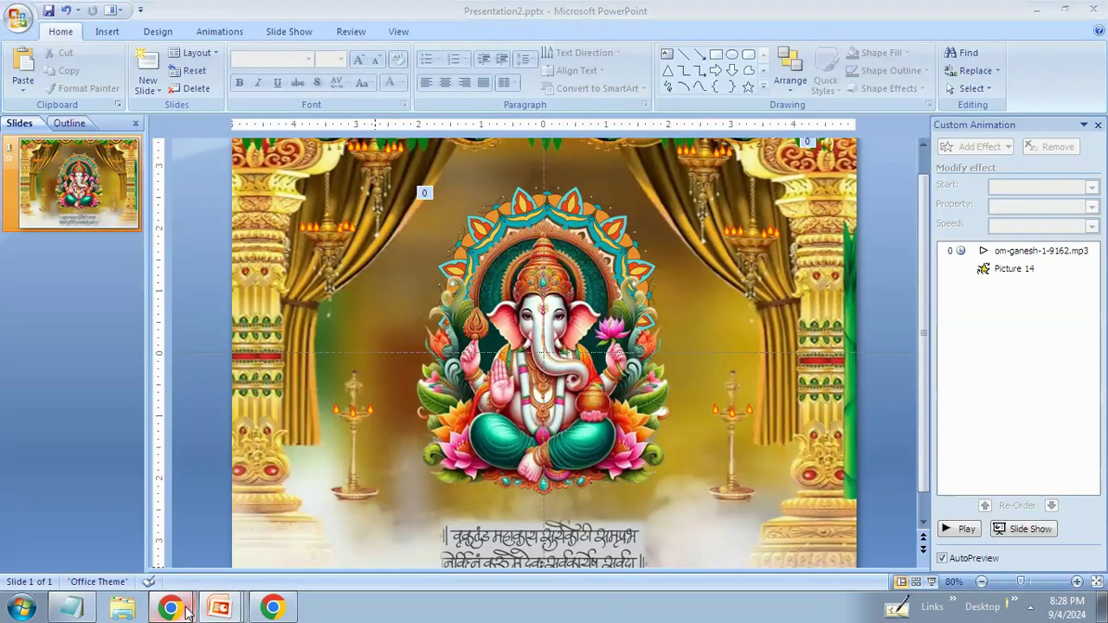
click(184, 572)
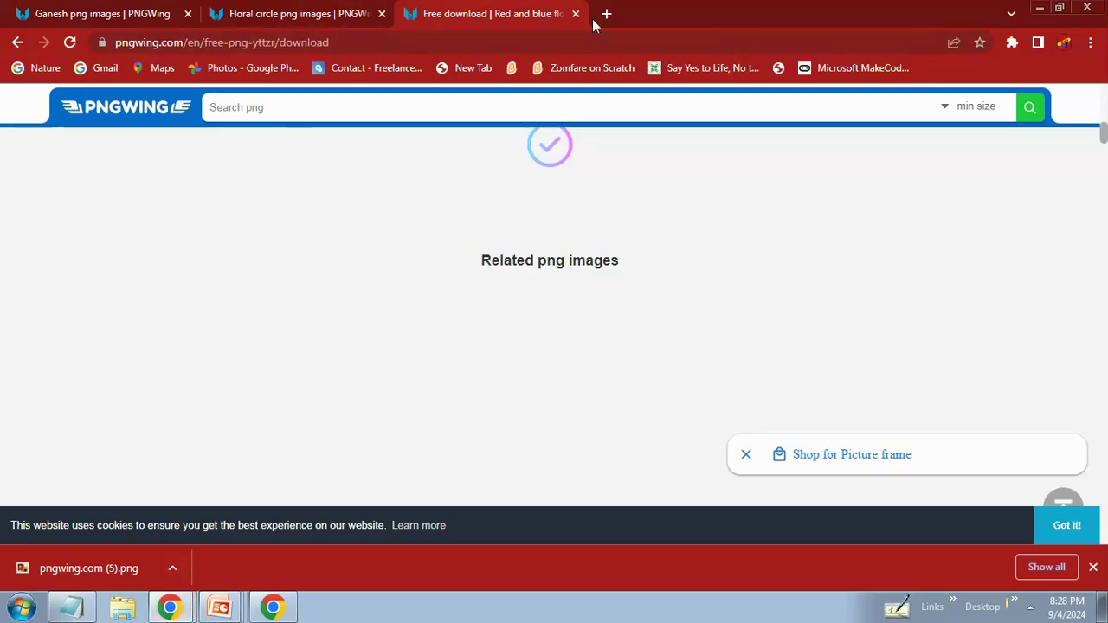
click(381, 14)
click(345, 36)
text(ss)
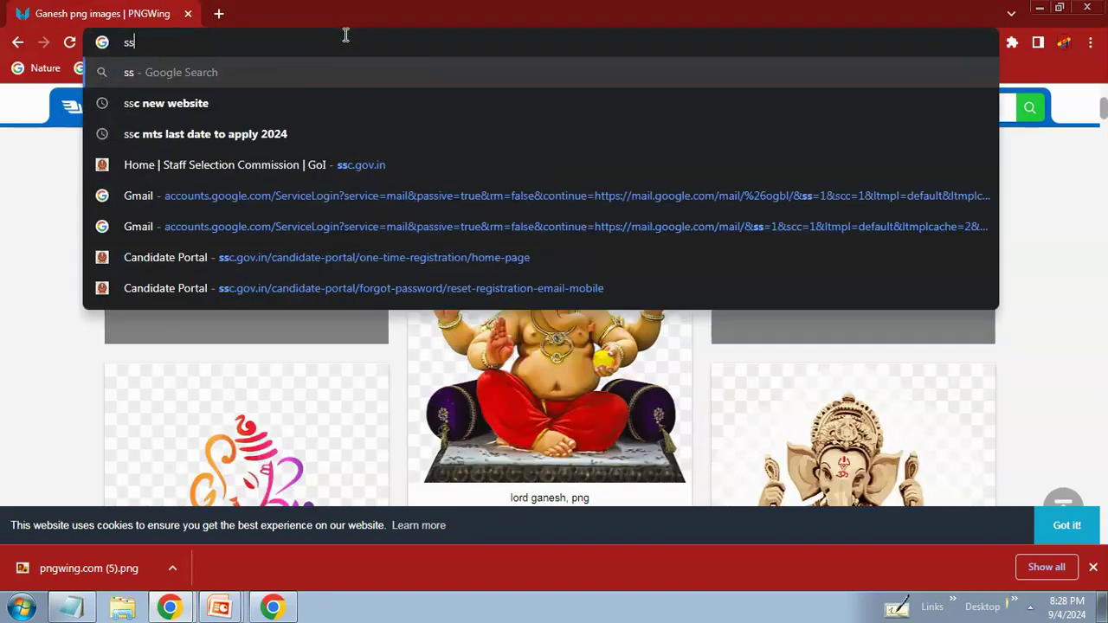
text(www.google.com)
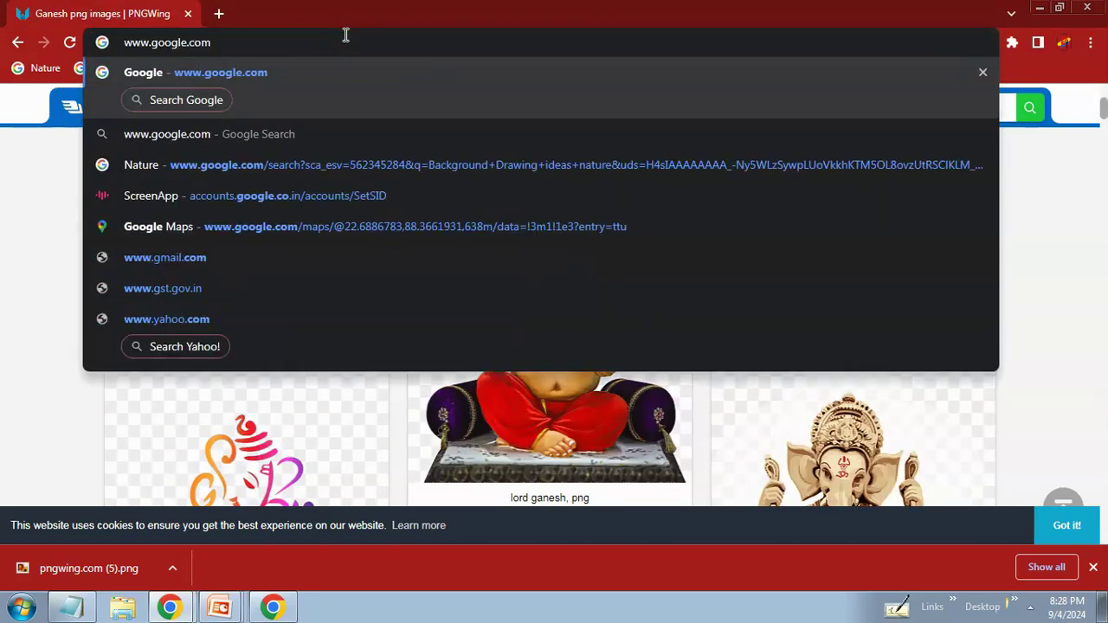
key(Return)
click(408, 292)
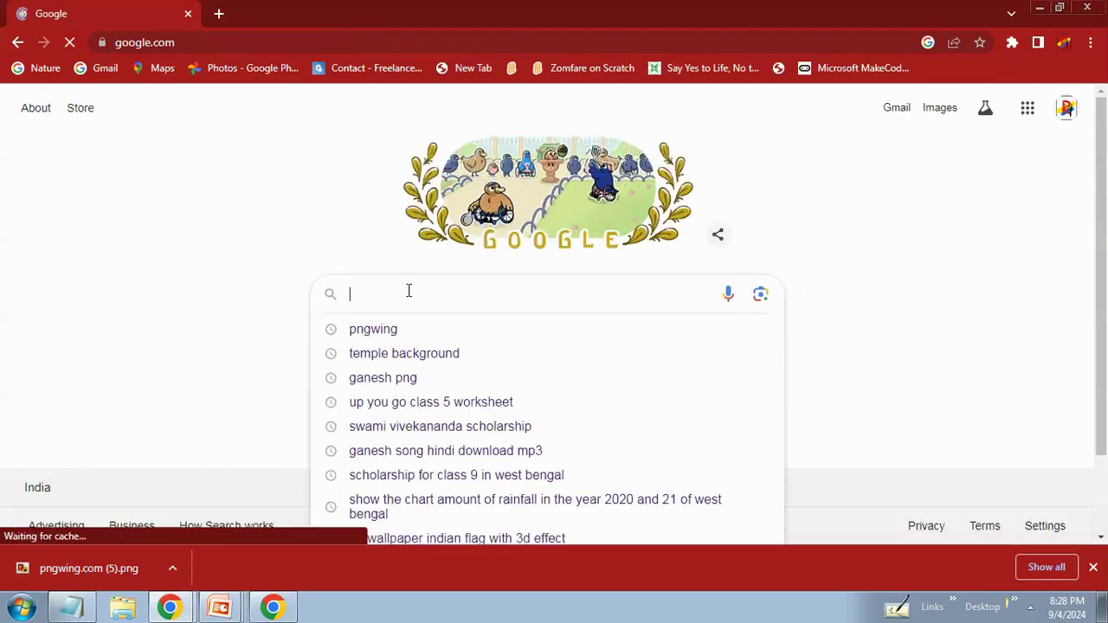
Step: Search Google for 'giphy' and open giphy.com from the suggestion
text(gi)
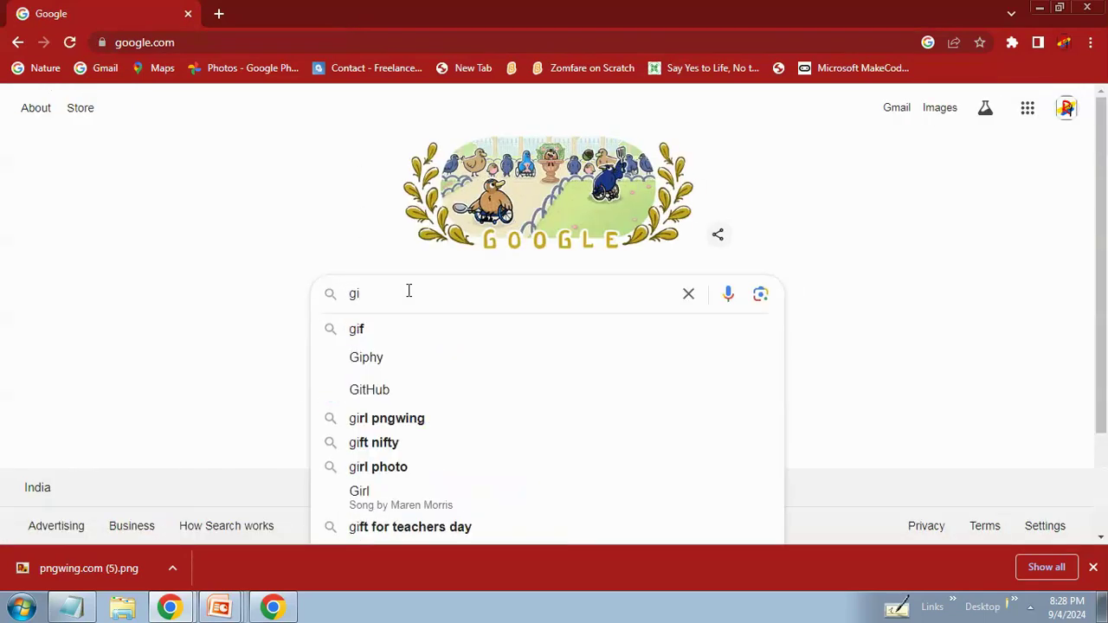
text(f)
key(Return)
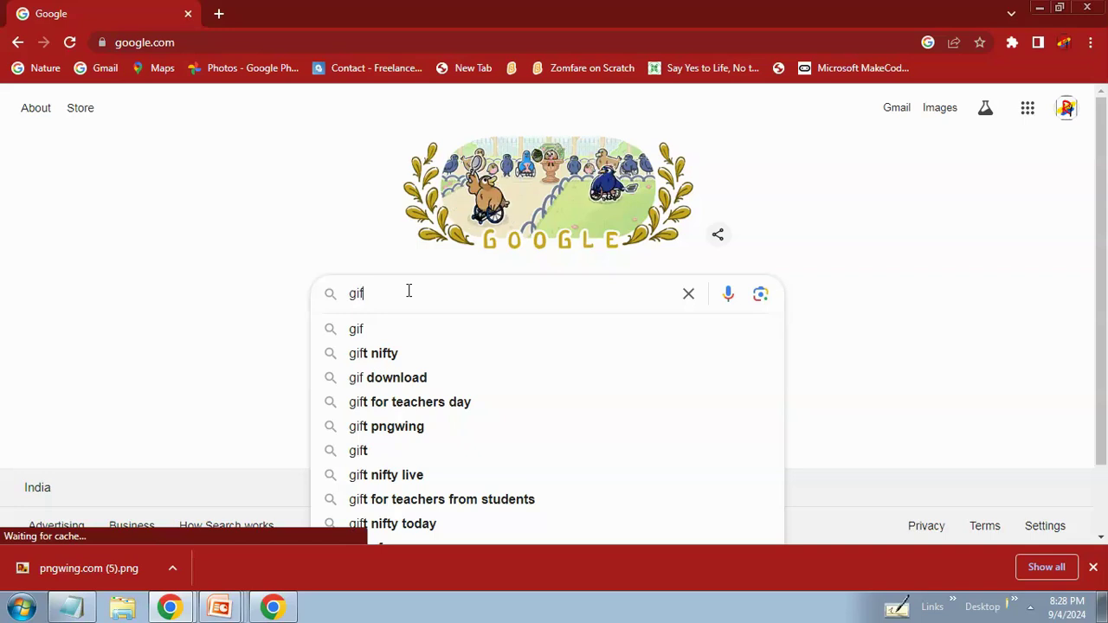
key(Down)
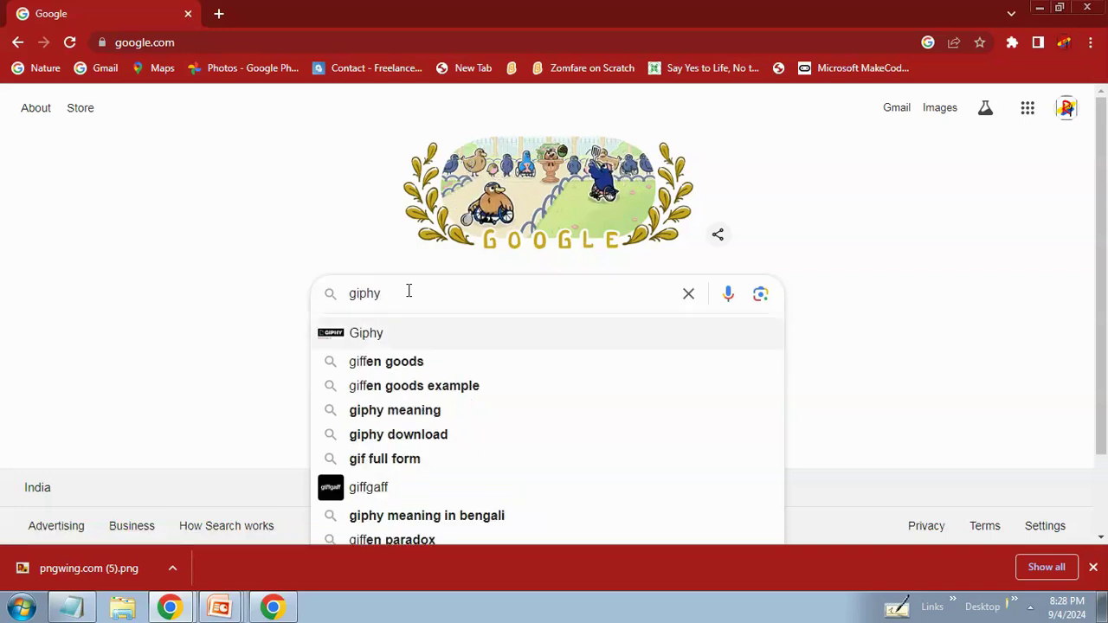
key(Return)
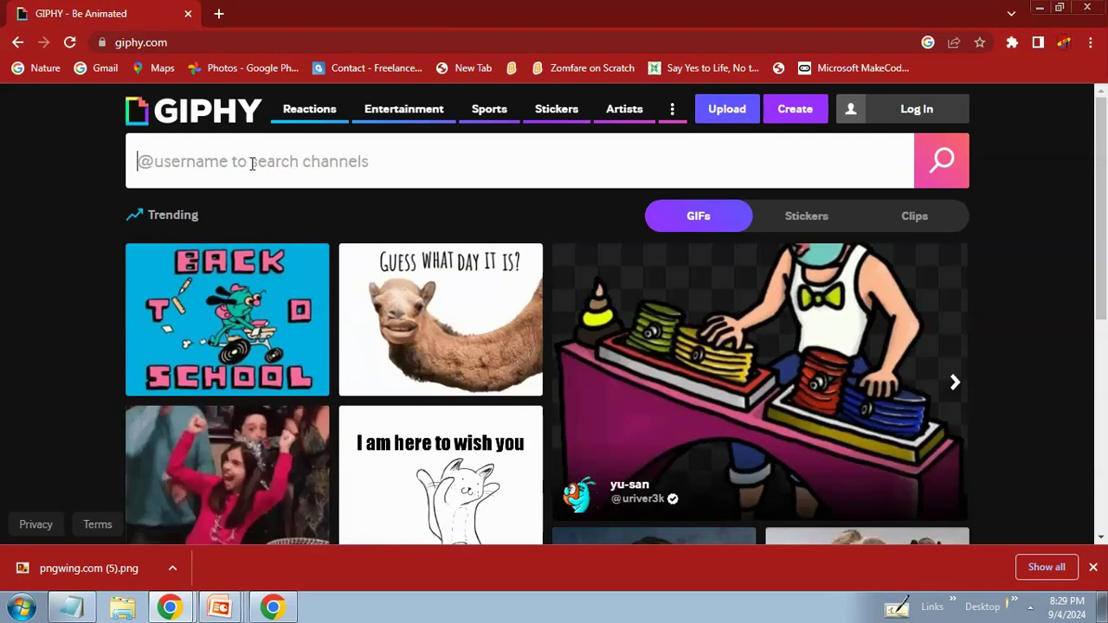
Step: Search GIPHY for 'flame gif png', add 'for' plus a person's name, and close the downloads bar
text(flame g)
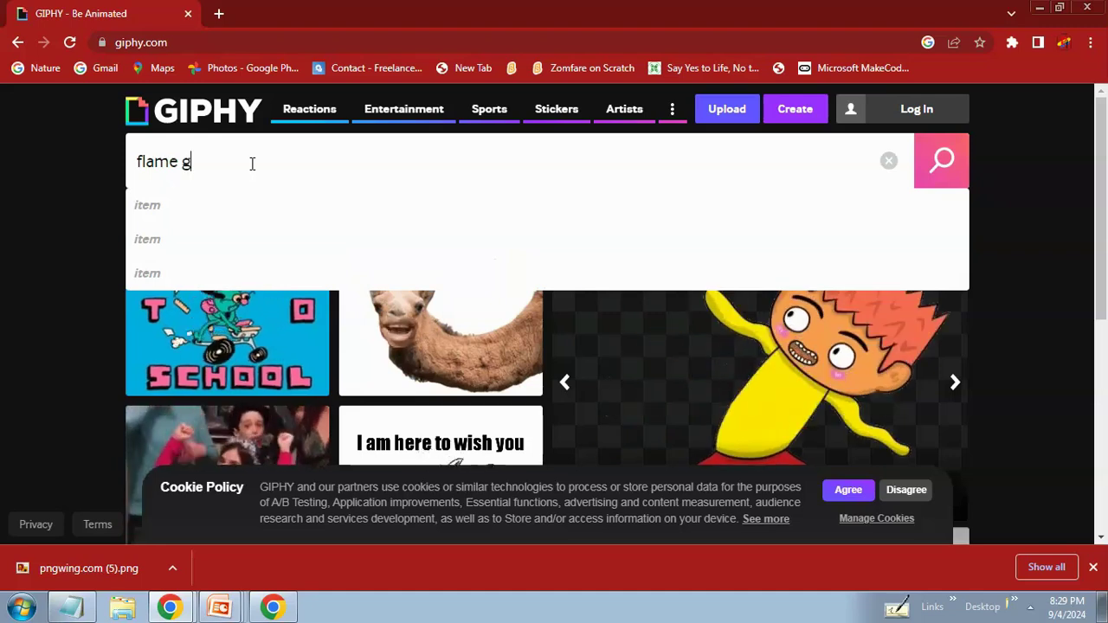
text(if png)
key(Return)
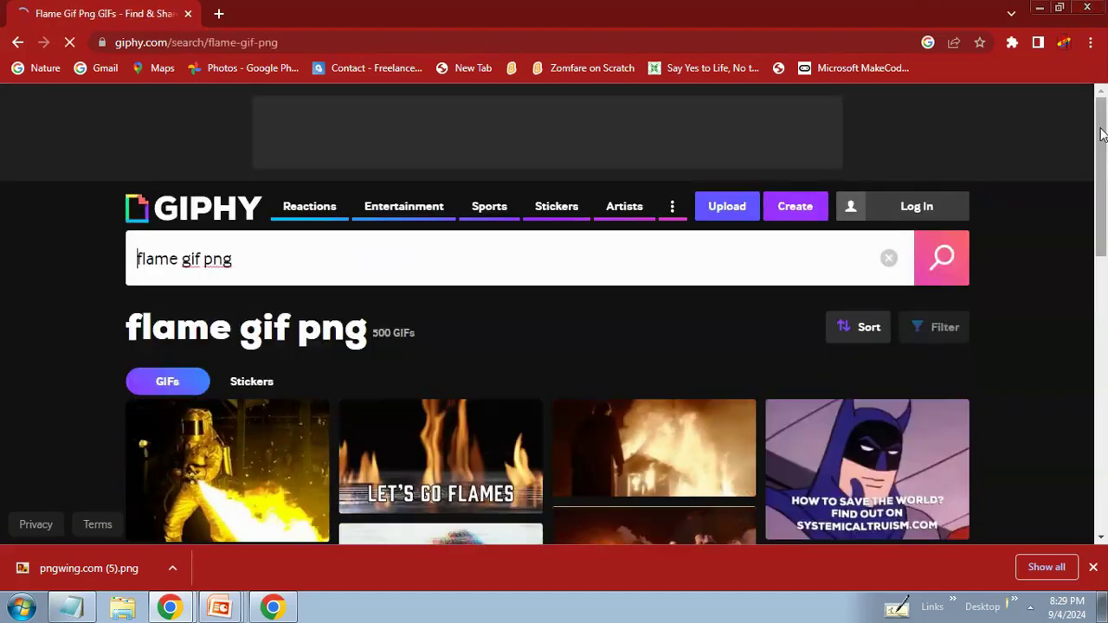
drag(1099, 139, 1099, 251)
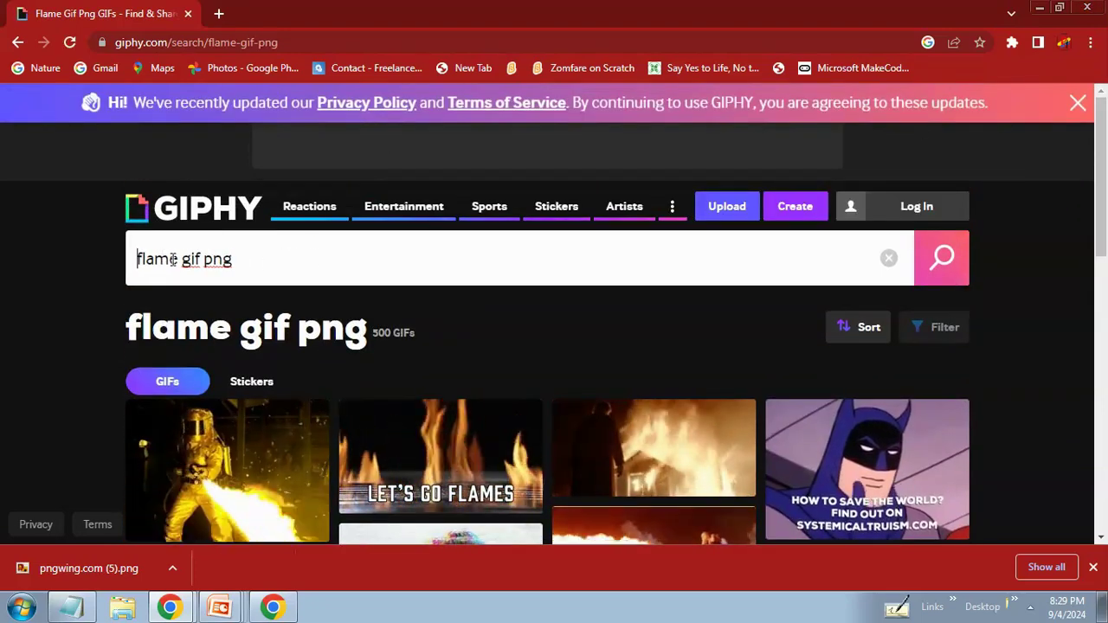
text(fo)
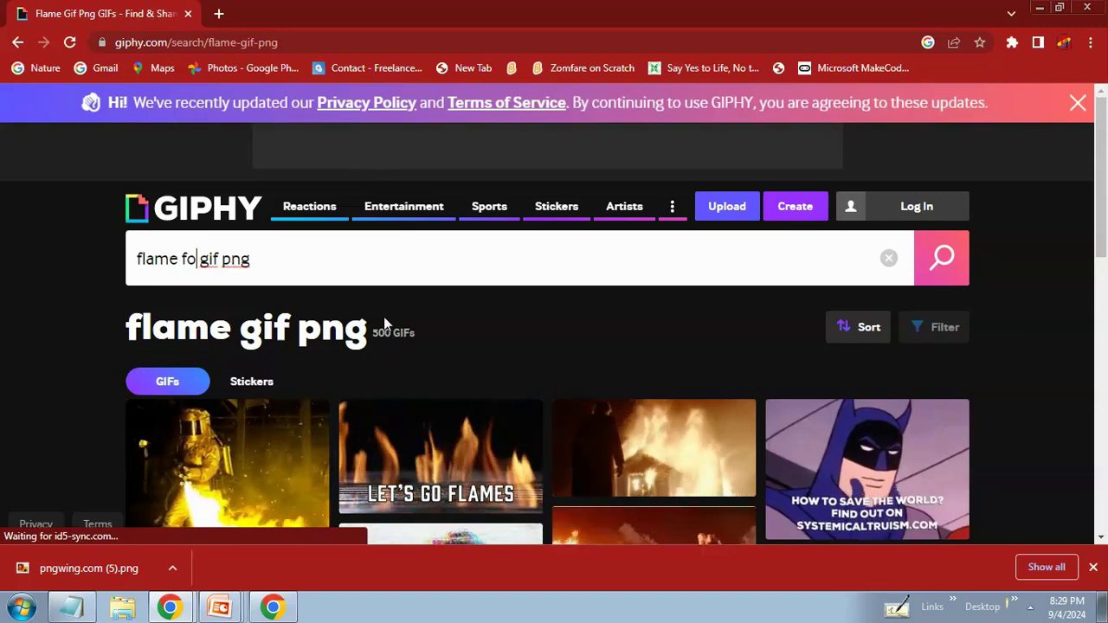
text(r pradip)
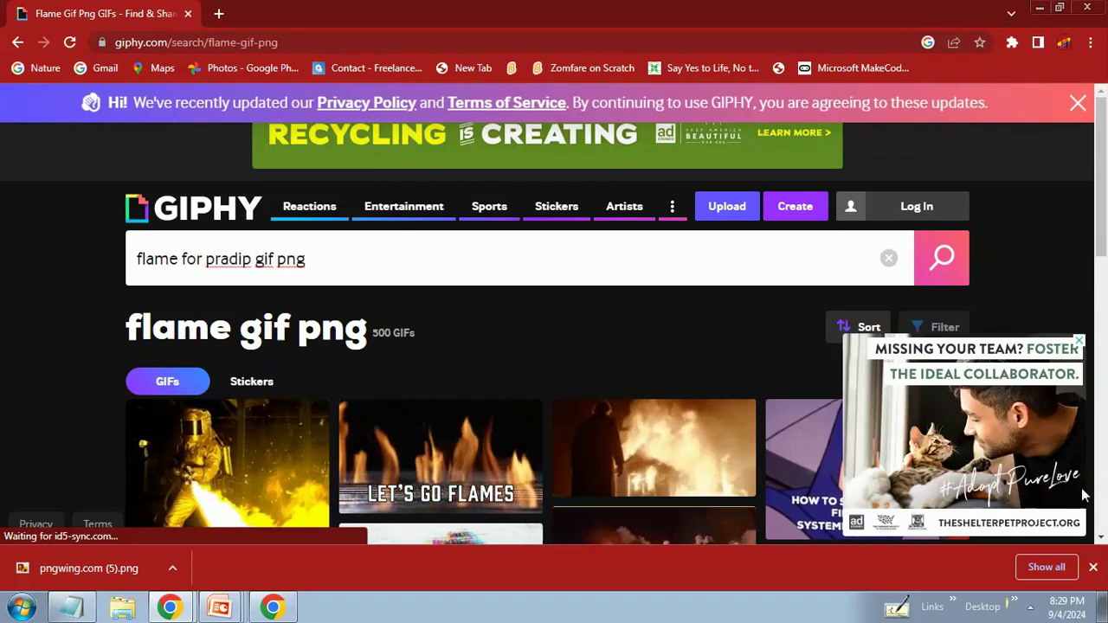
click(1093, 568)
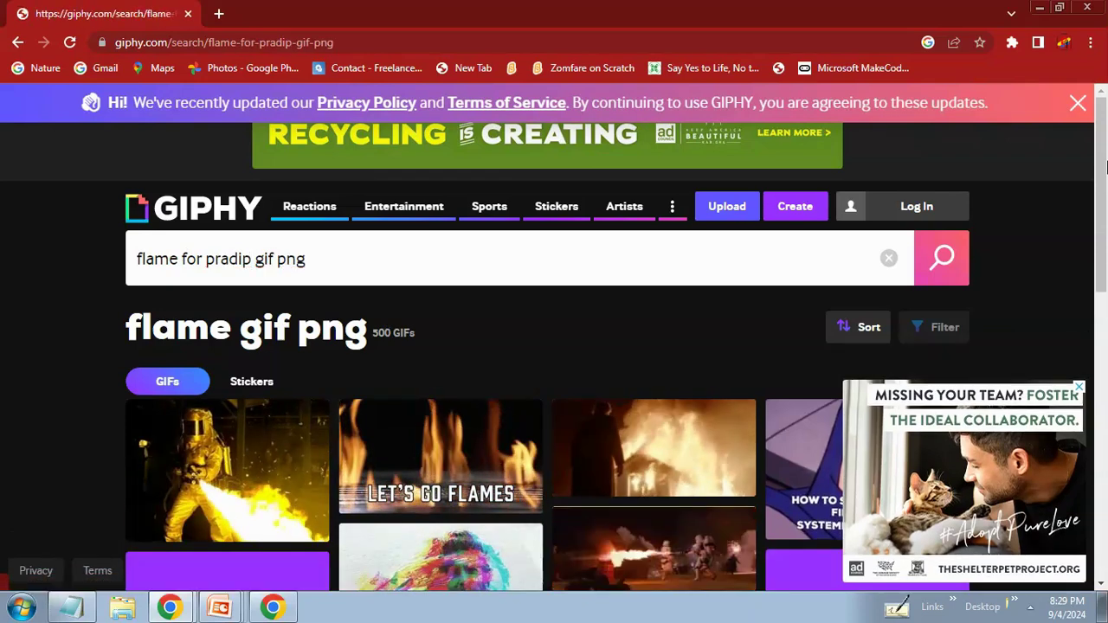
Step: Search GIPHY for the name-extended flame query and scroll through the GIF results
key(Return)
mouse_move(1105, 166)
mouse_down()
mouse_move(1101, 220)
mouse_move(963, 435)
mouse_up()
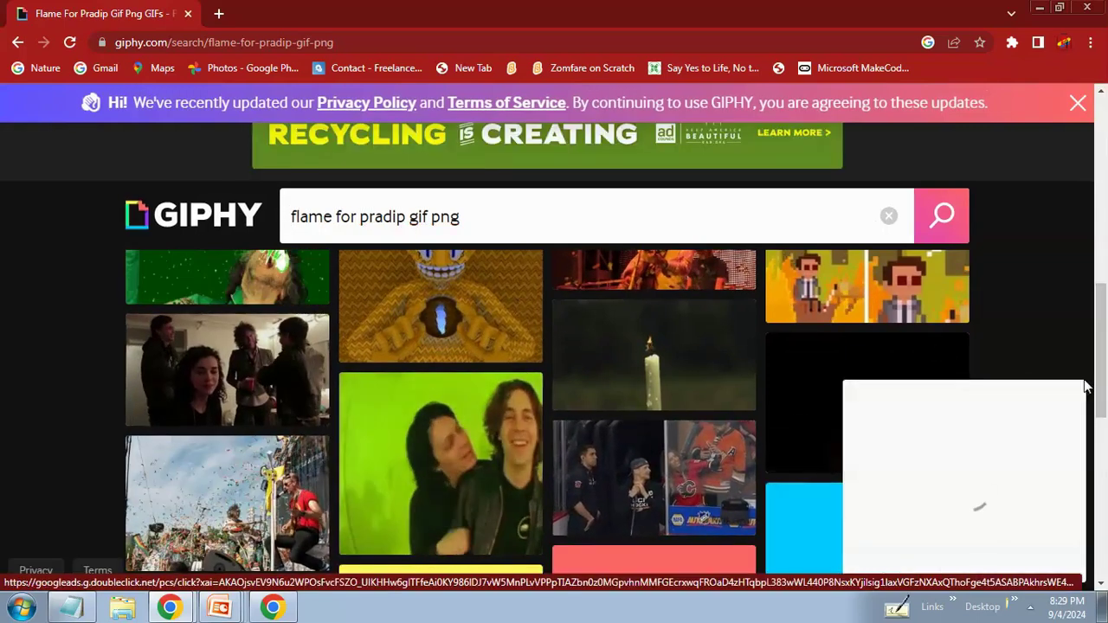
mouse_move(1101, 381)
mouse_down()
mouse_move(1101, 413)
mouse_move(1101, 391)
mouse_up()
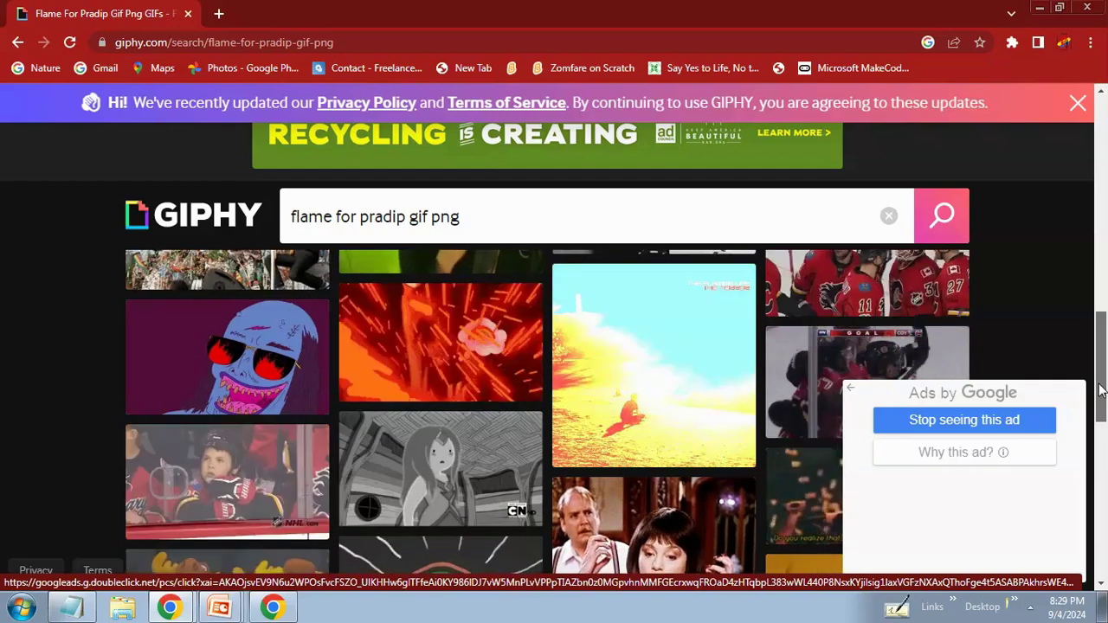
drag(1100, 391, 1104, 180)
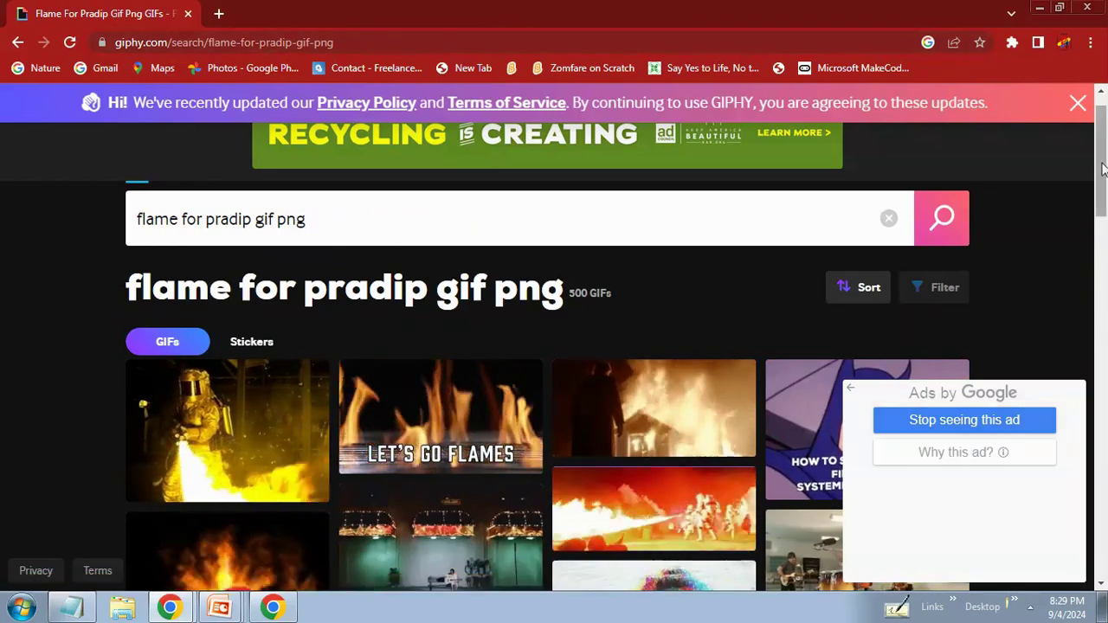
Step: Dismiss the privacy-policy banner and browse the 500 flame GIFs, including 'LET'S GO FLAMES'
click(1077, 104)
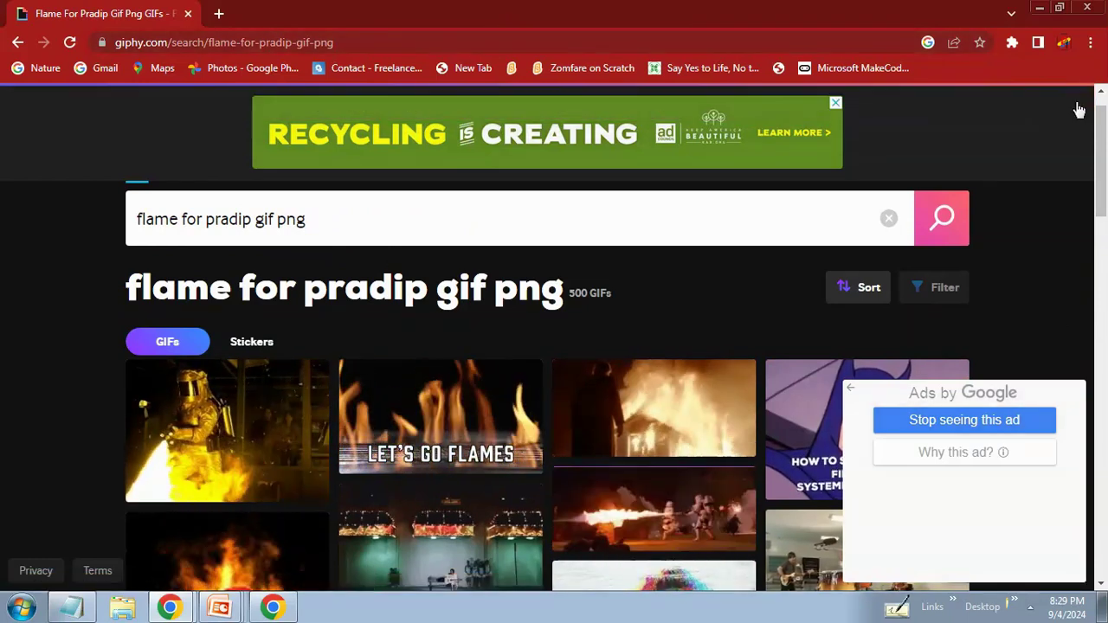
scroll(1099, 121, up, 1)
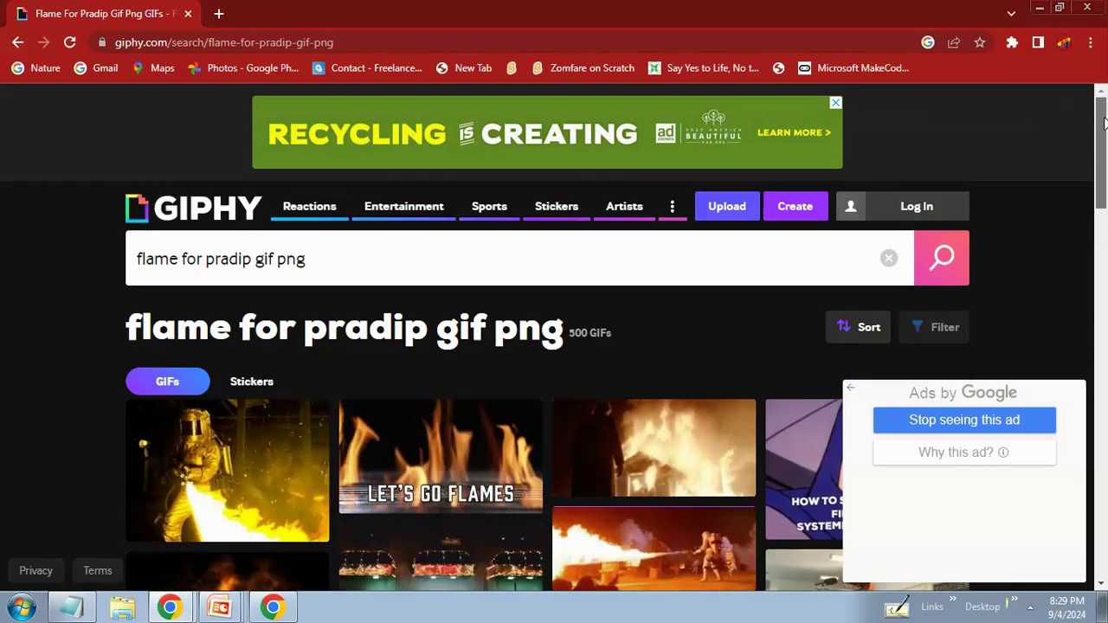
scroll(1092, 199, down, 3)
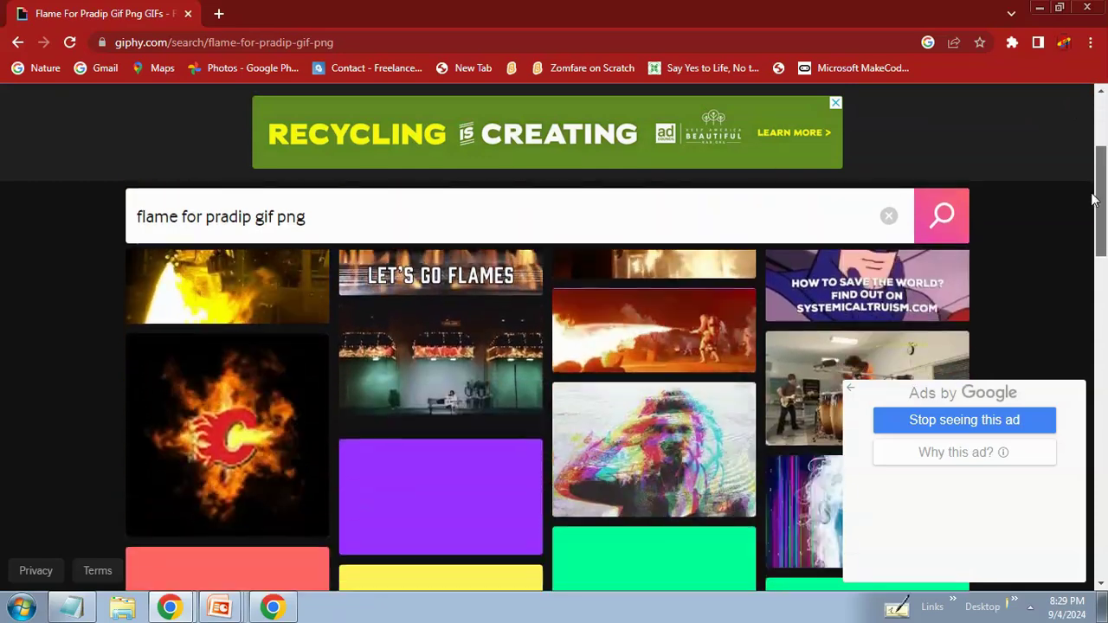
scroll(1094, 208, up, 2)
scroll(1094, 208, up, 2)
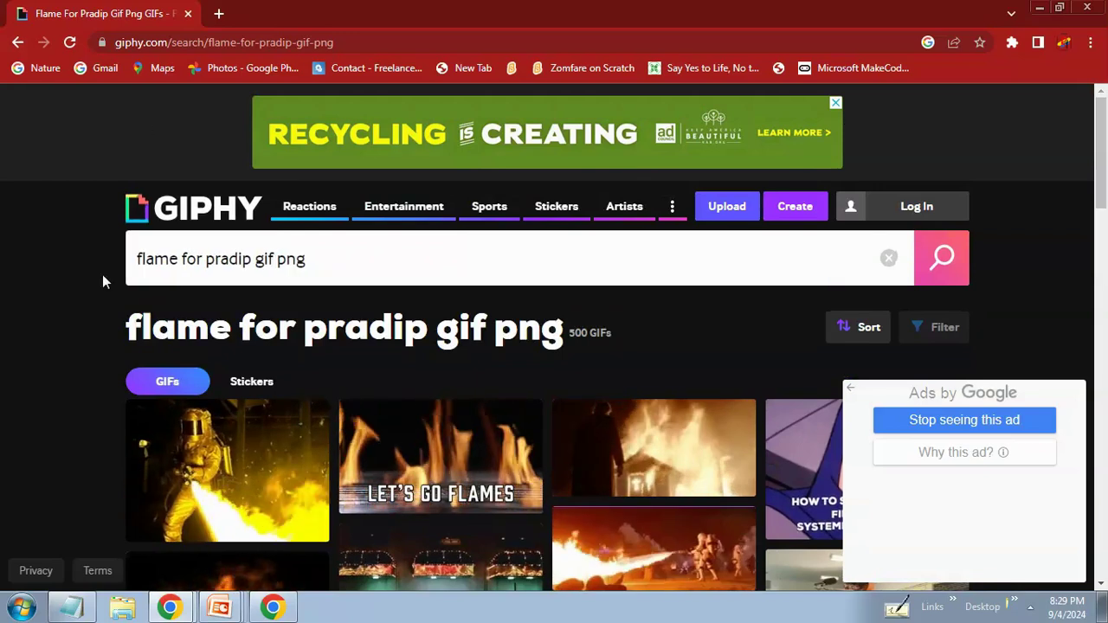
click(16, 43)
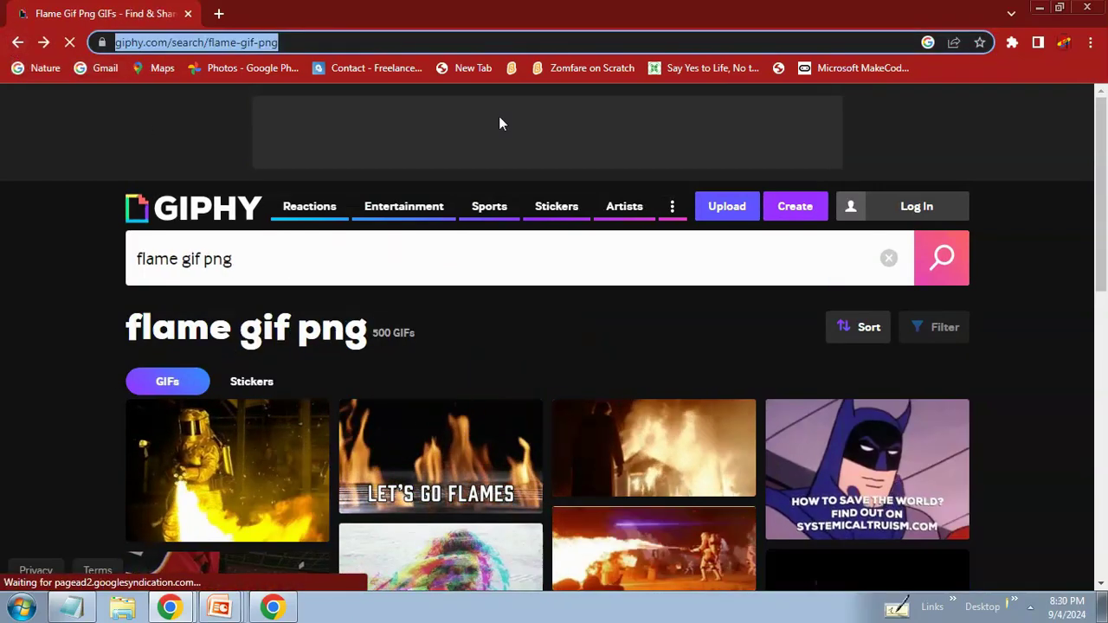
text(ww)
key(Return)
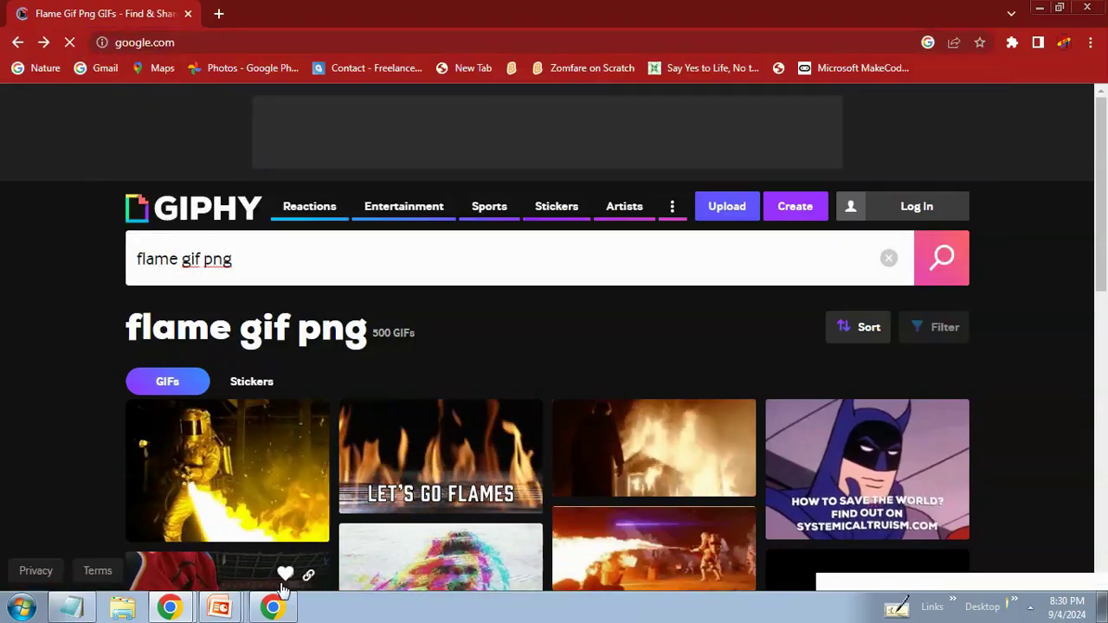
click(71, 607)
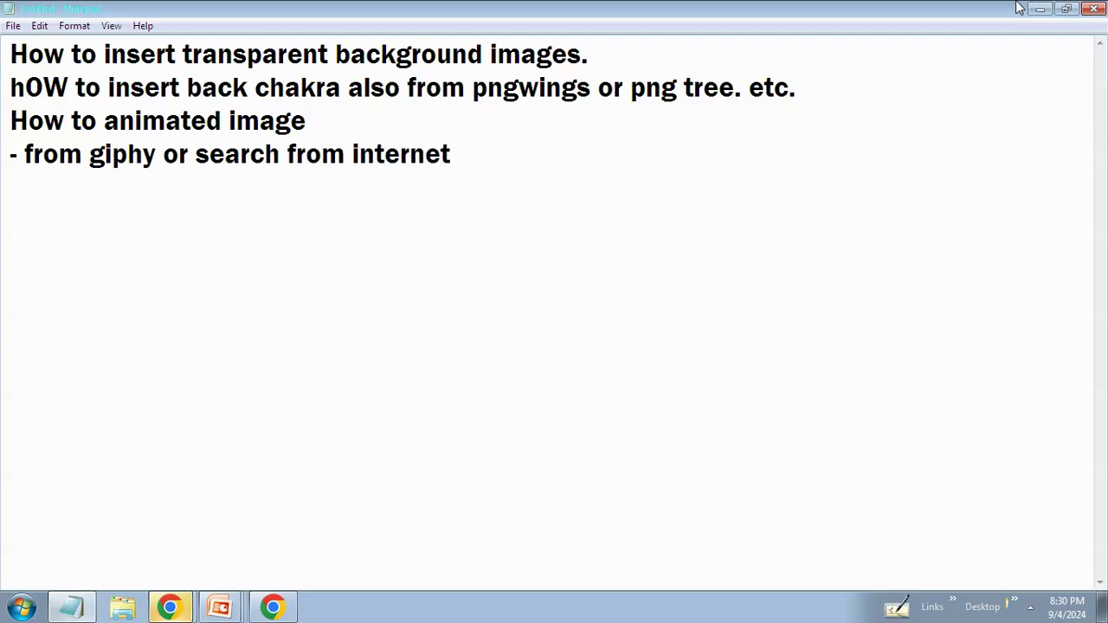
text(.)
Step: Close the Notepad recap without saving and minimize Chrome to reveal the PowerPoint temple slide
click(1095, 8)
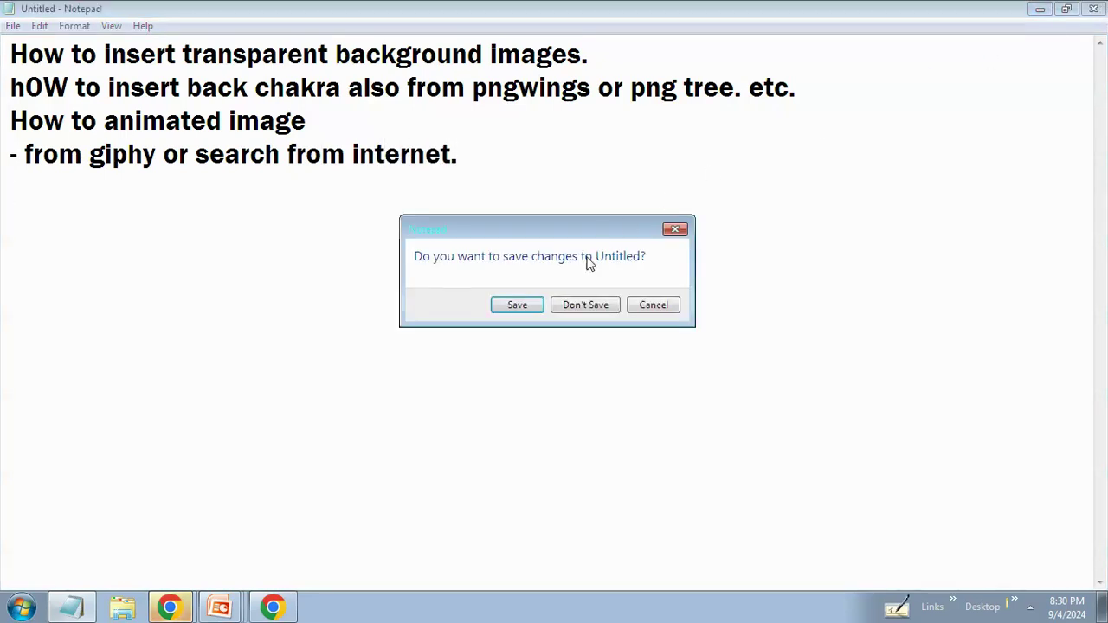
click(585, 307)
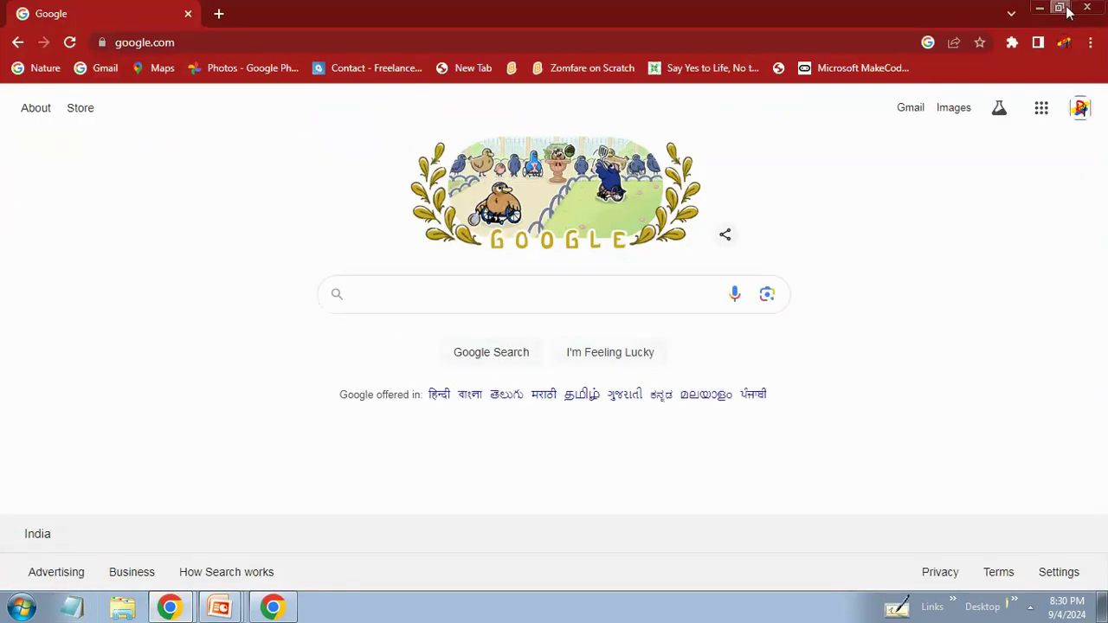
click(1041, 9)
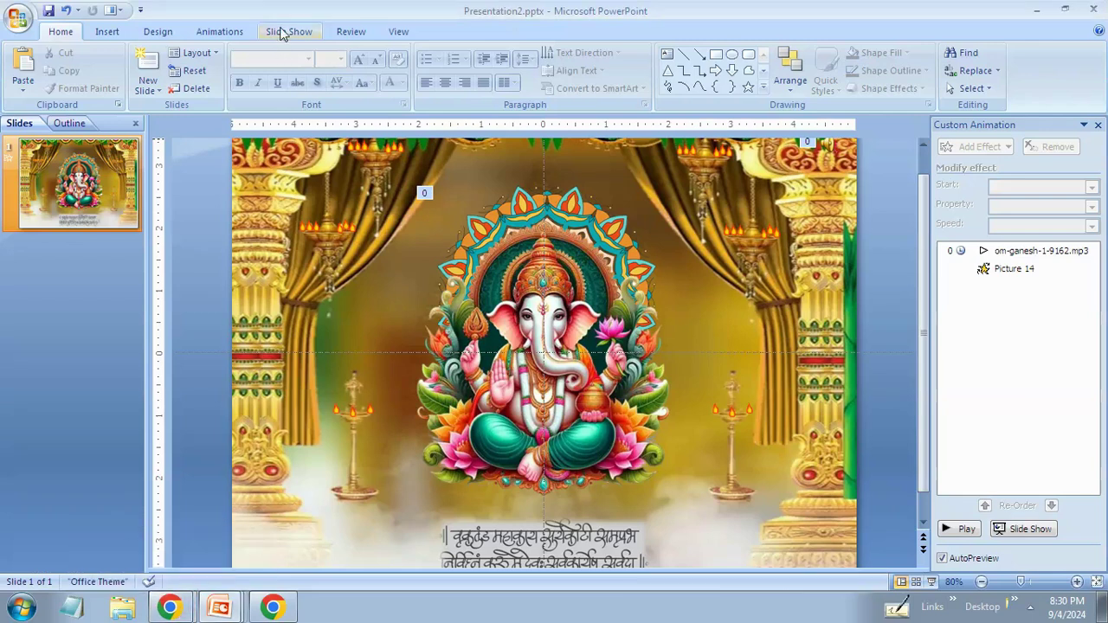
Step: Play the Ganesh temple-curtain slide full screen from the beginning via the Slide Show tab
click(308, 32)
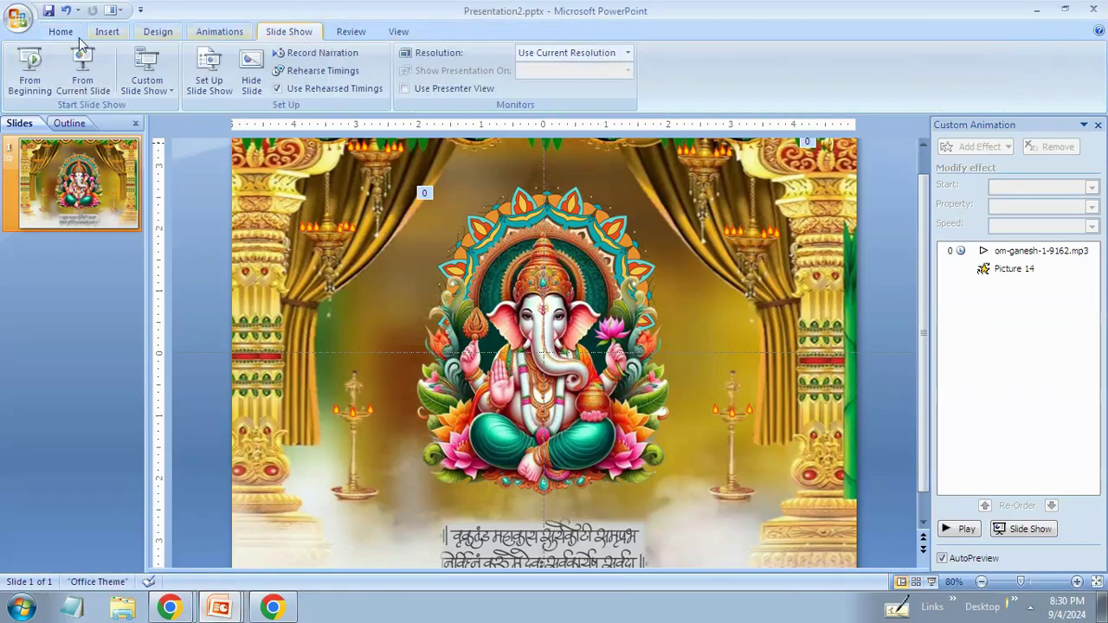
click(23, 80)
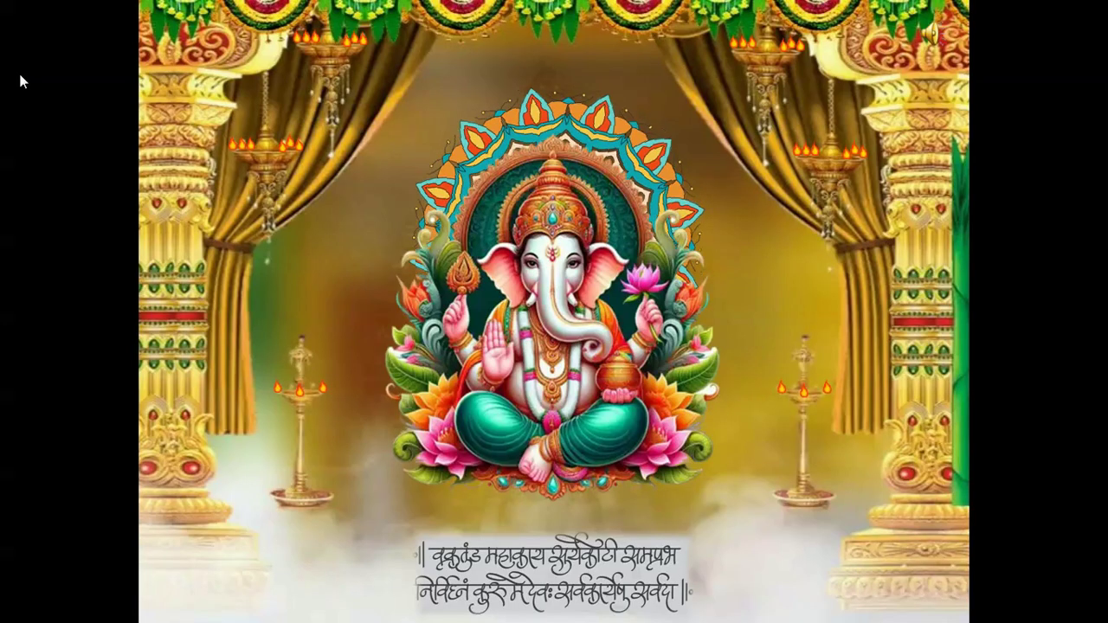